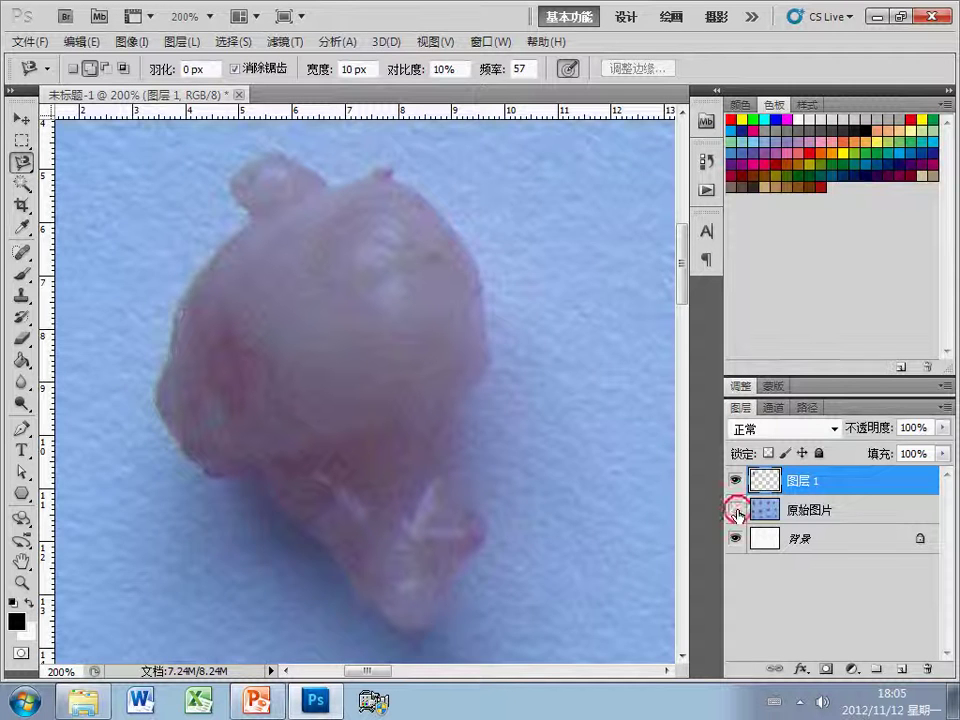
Check the first tissue block's cut-out by hiding and reshowing the 原始图片 layer, both enlarged and in the full-image view.
left_click(736, 510)
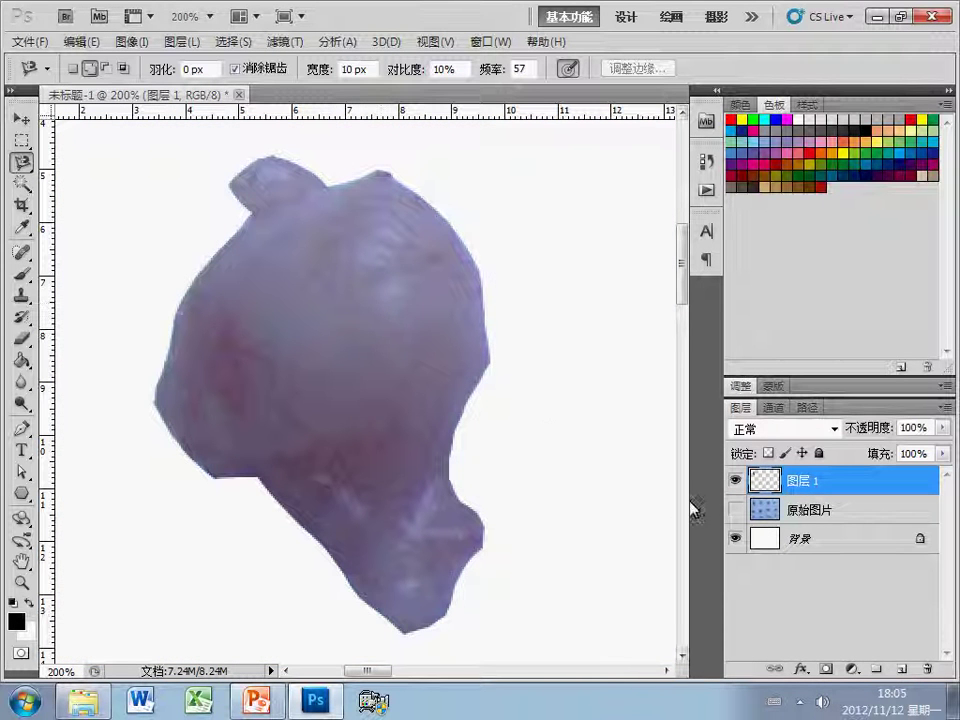
left_click(736, 509)
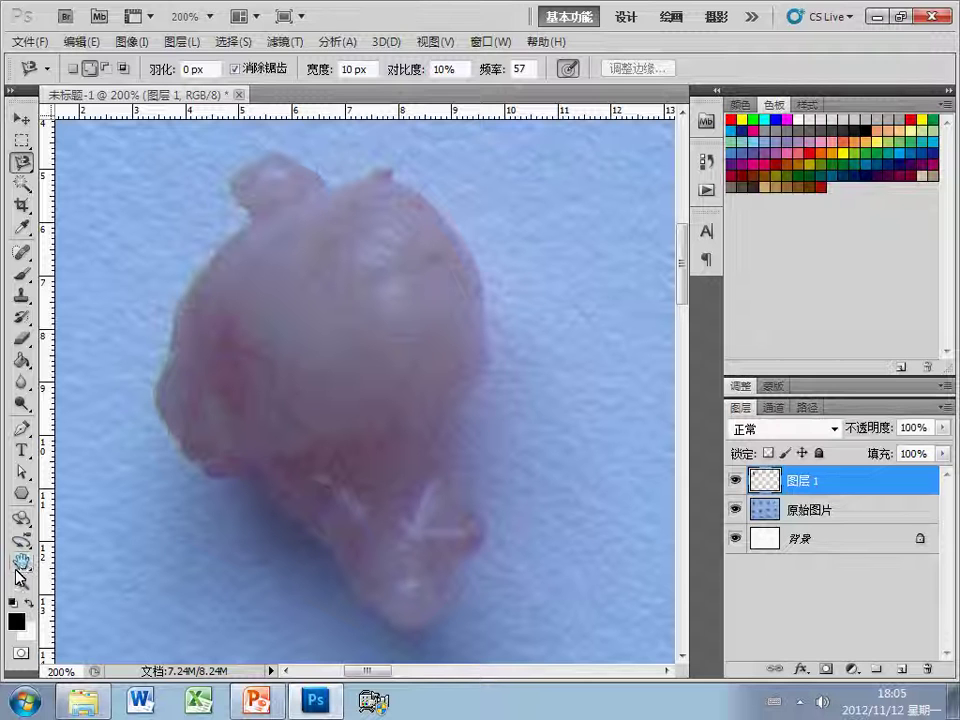
double_click(20, 566)
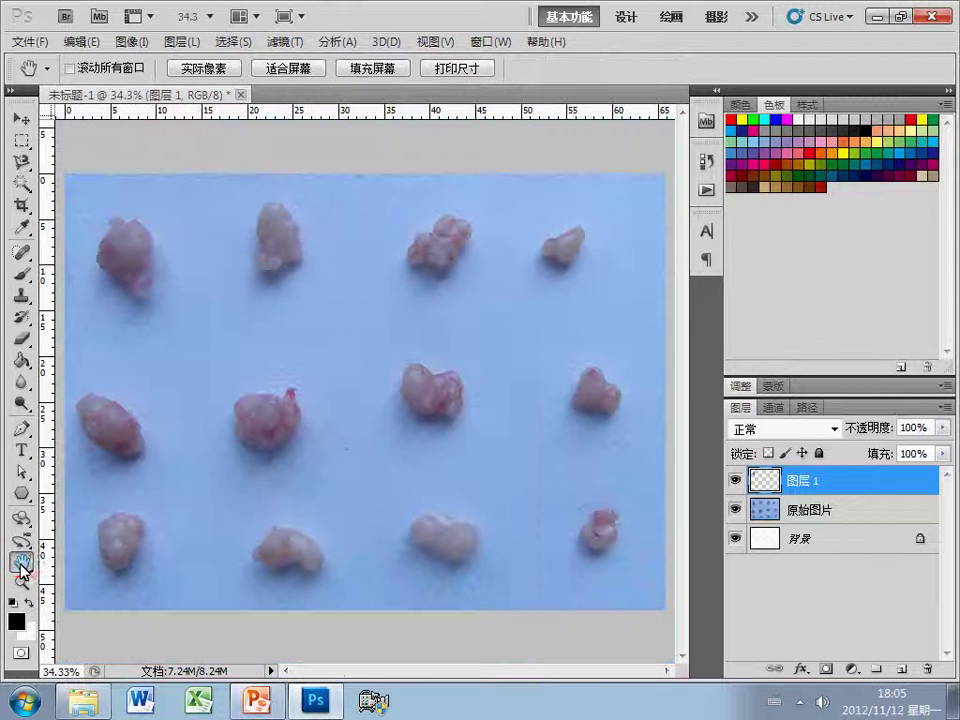
left_click(763, 512)
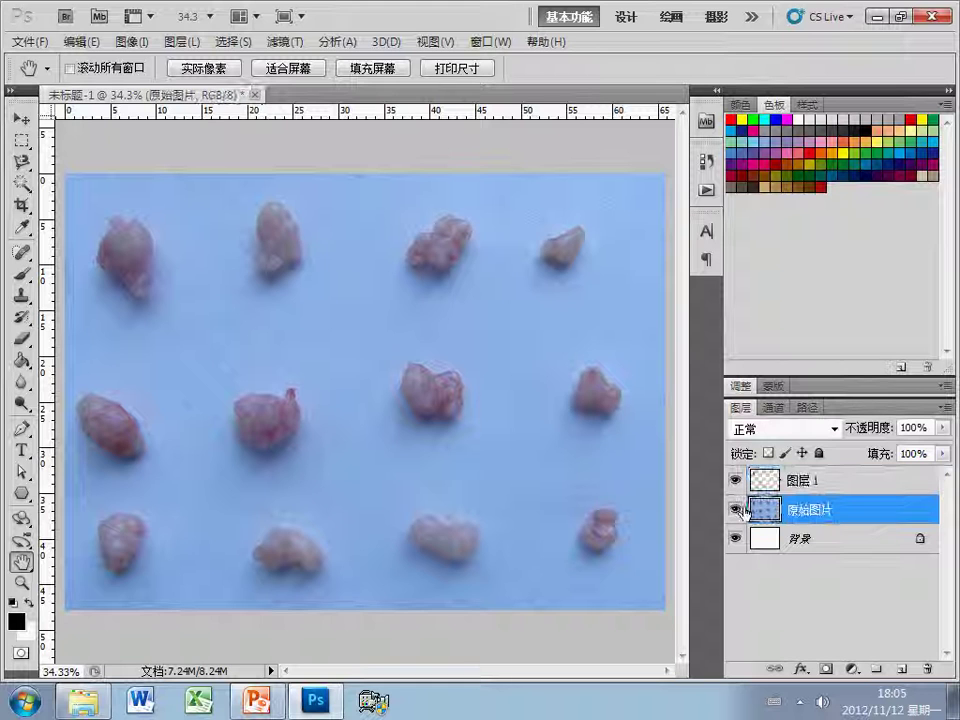
left_click(735, 510)
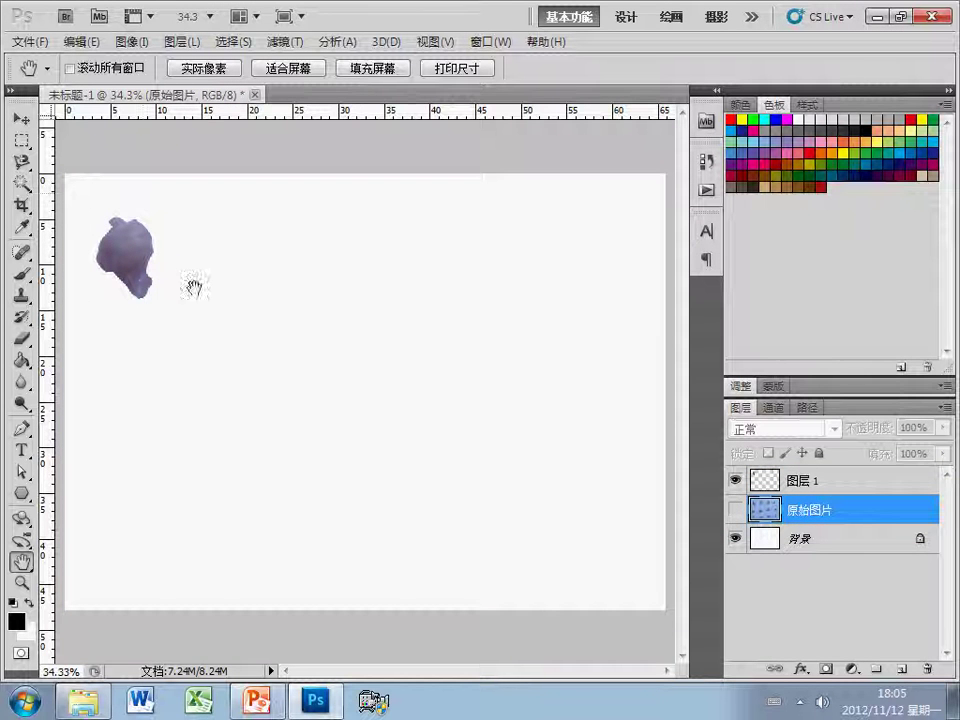
left_click(733, 510)
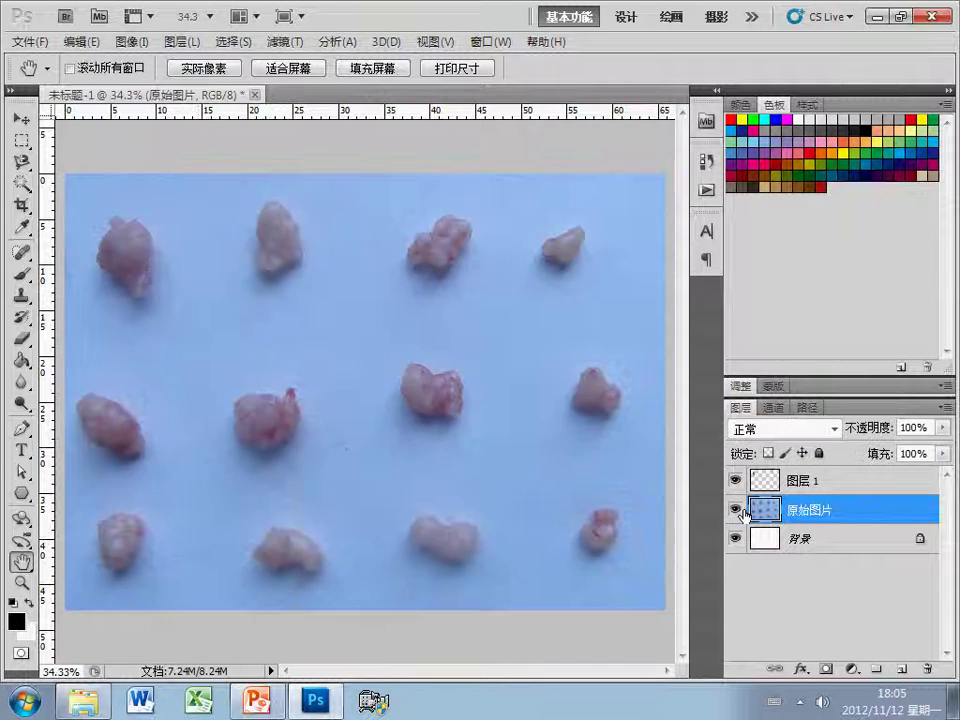
Rename the cut-out layer 图层 1 as A1.
left_click(792, 482)
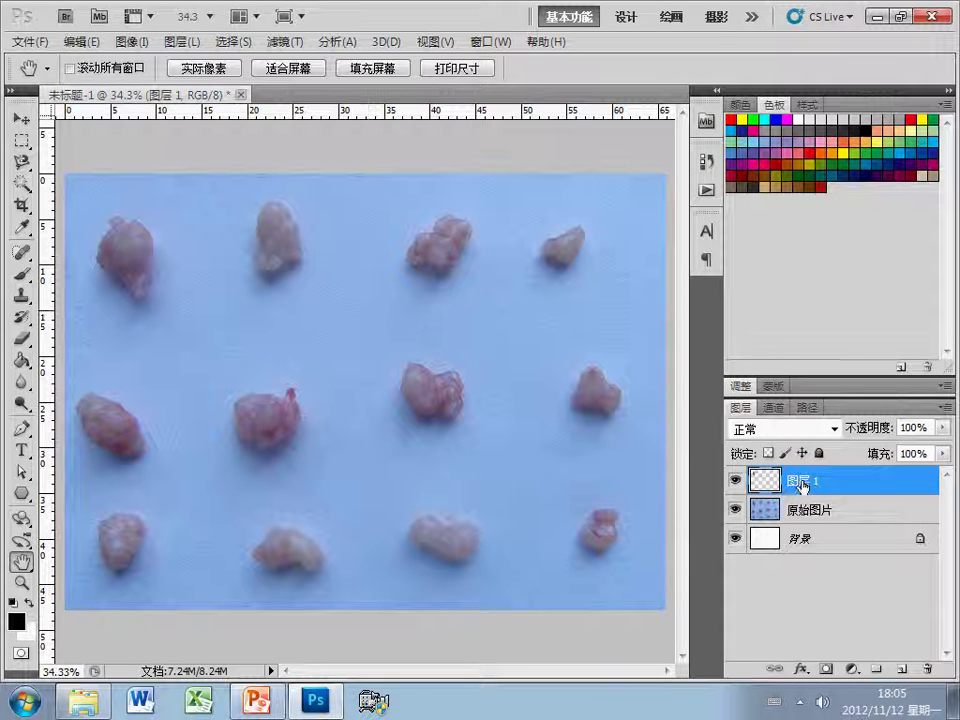
double_click(800, 482)
type("a")
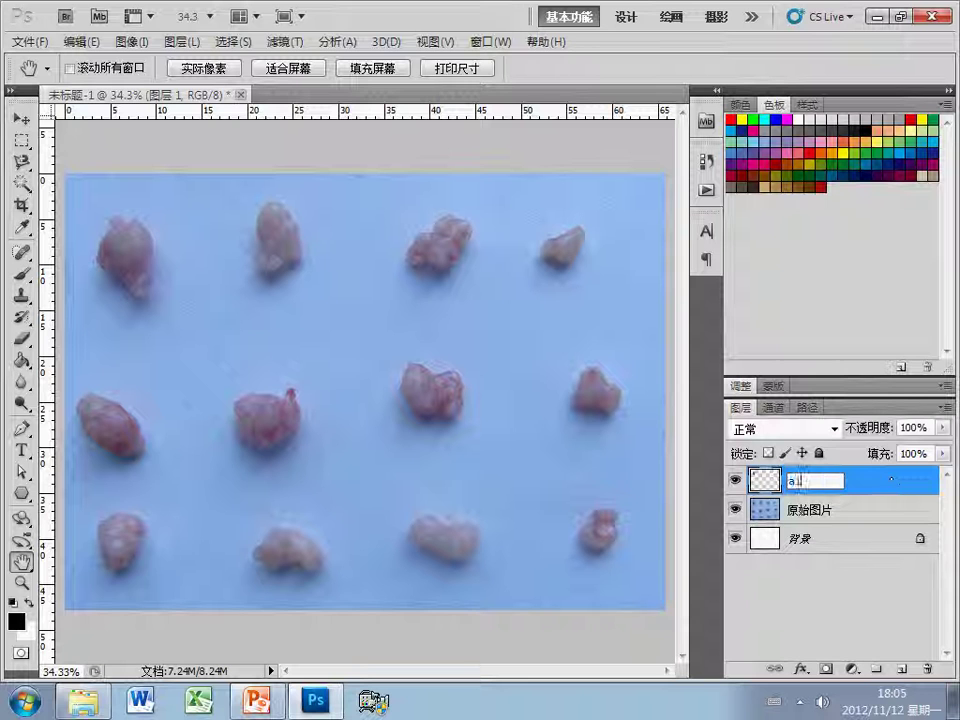
key("BackSpace")
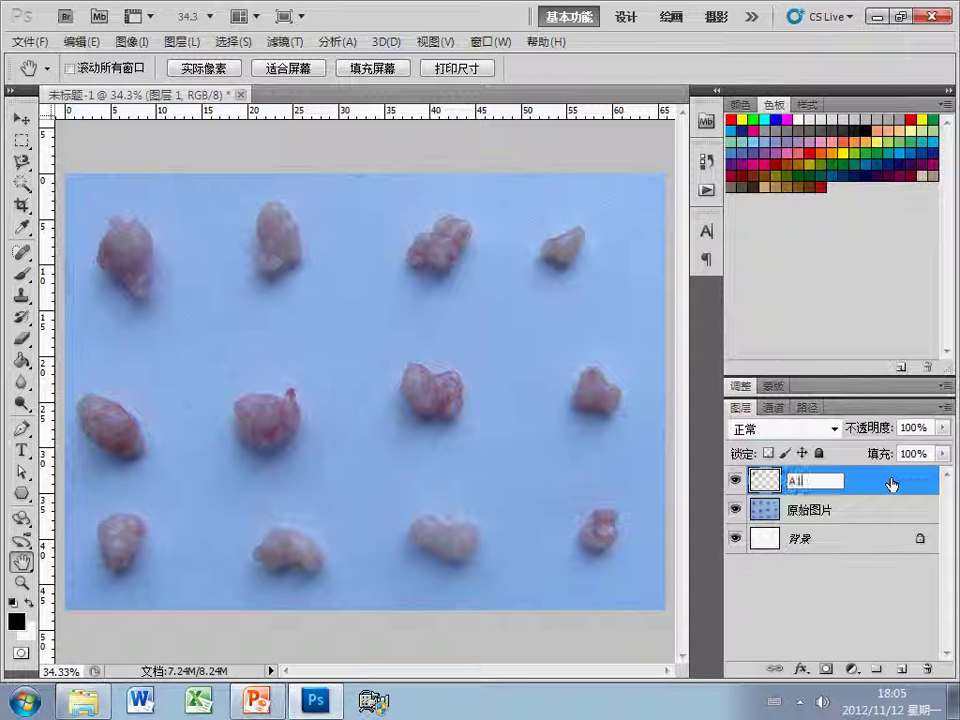
key("Return")
left_click_drag(871, 487, 311, 250)
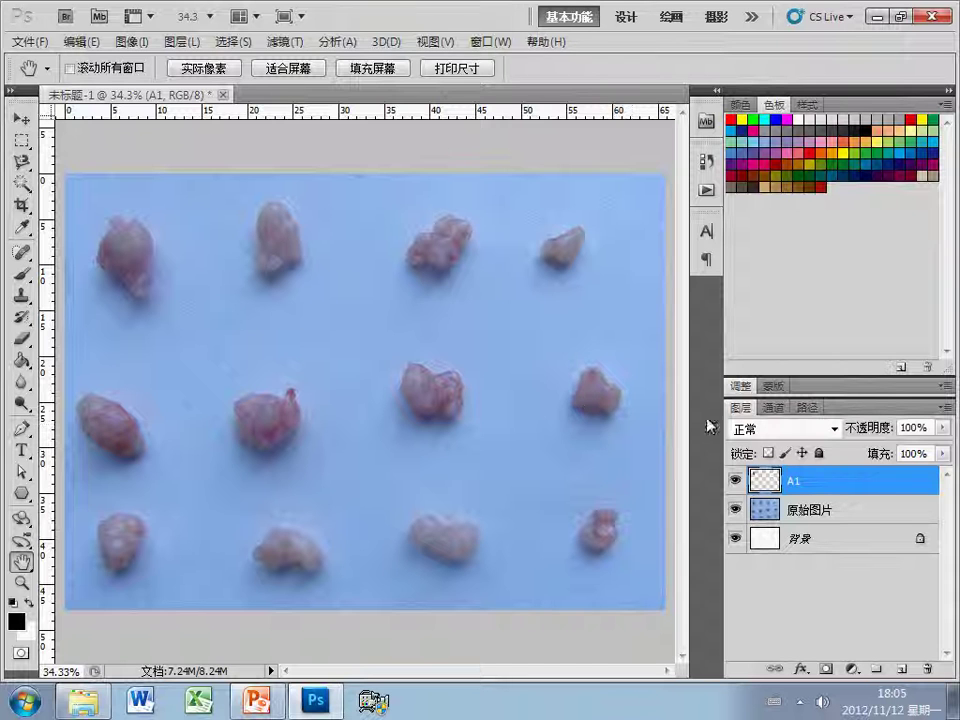
Switch to PowerPoint and review the slide's first two example operations, covering the Magnetic Lasso and the Magic Wand with selection add/subtract.
left_click(283, 698)
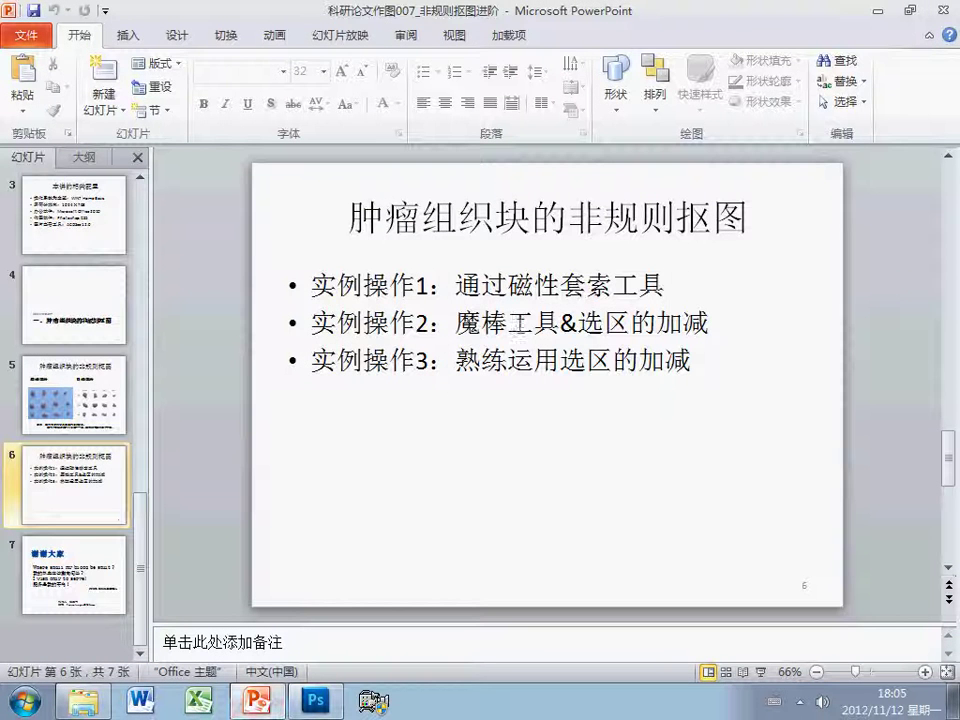
mouse_move(458, 284)
left_mouse_down()
mouse_move(672, 276)
mouse_move(656, 289)
mouse_move(303, 290)
left_mouse_up()
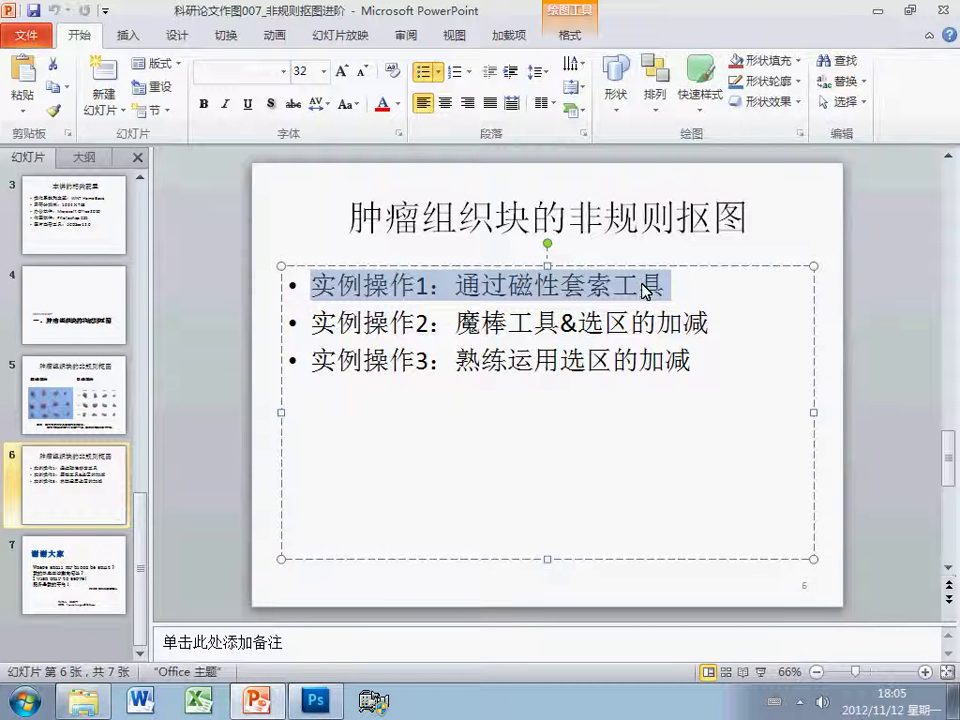
left_click(226, 362)
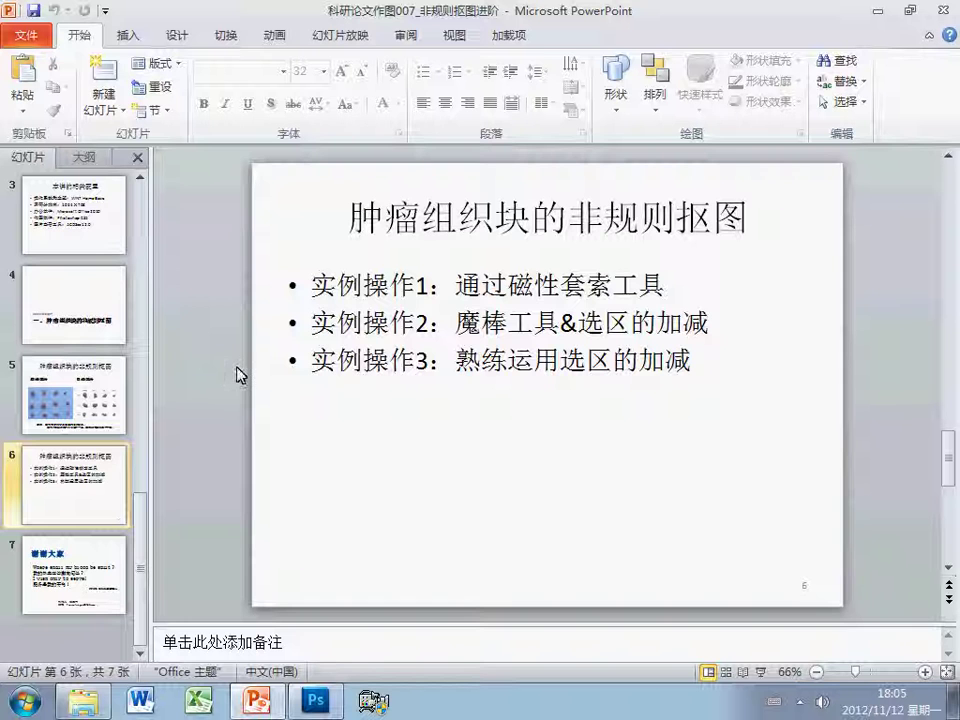
left_click_drag(455, 287, 666, 287)
left_click(218, 404)
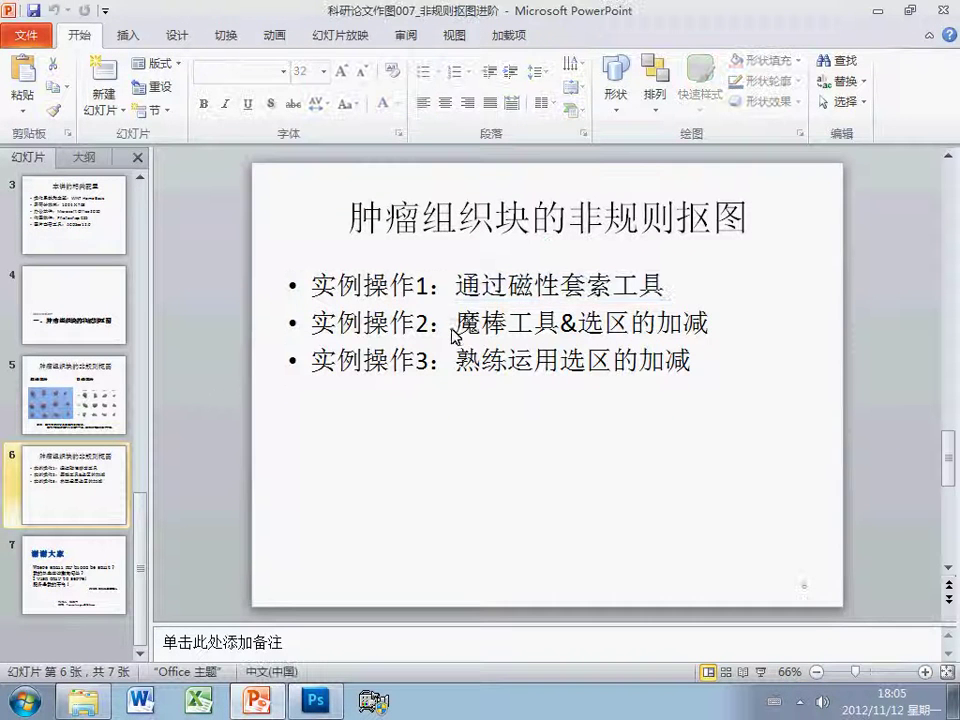
left_click_drag(455, 323, 710, 323)
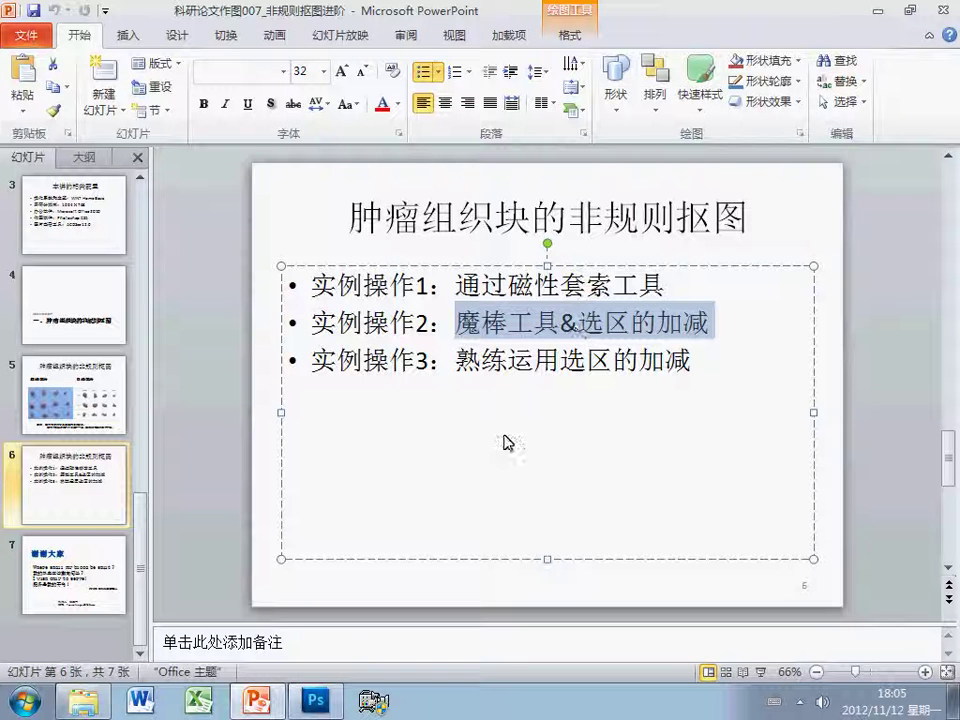
Switch back to Photoshop and enlarge the second tissue block in the top row to 200%.
left_click(316, 700)
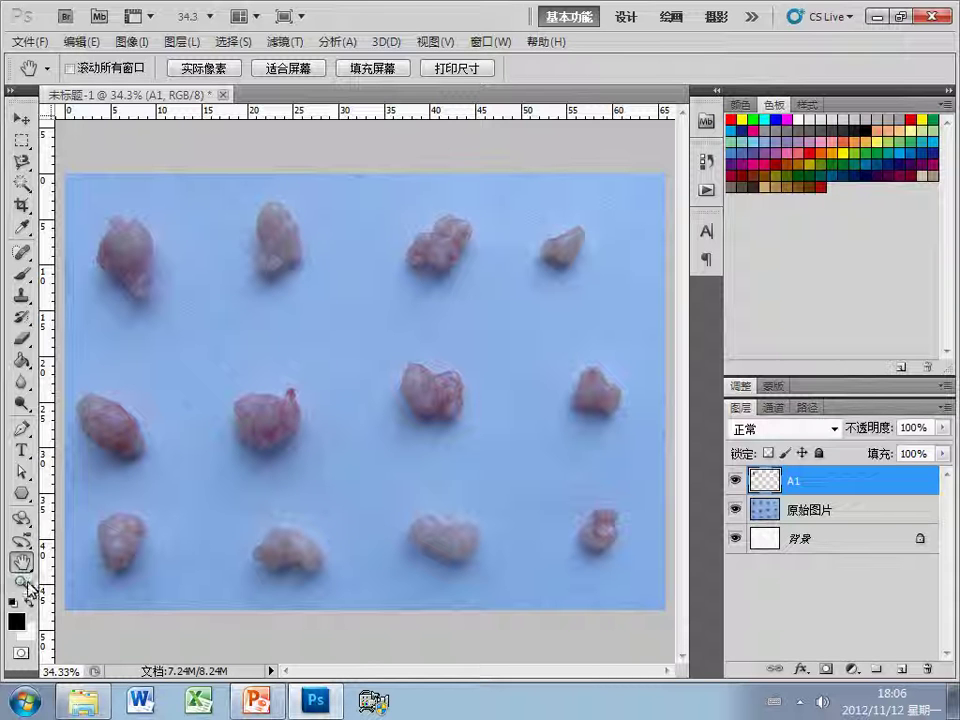
left_click(23, 583)
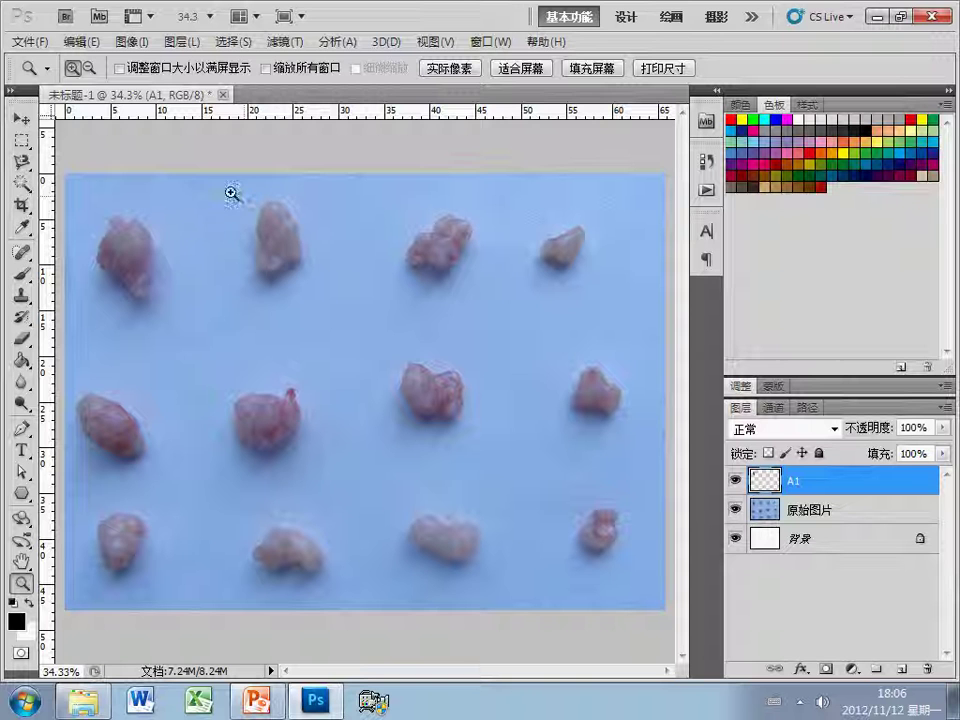
left_click_drag(228, 188, 343, 311)
left_click(350, 360)
left_click(363, 363, "alt")
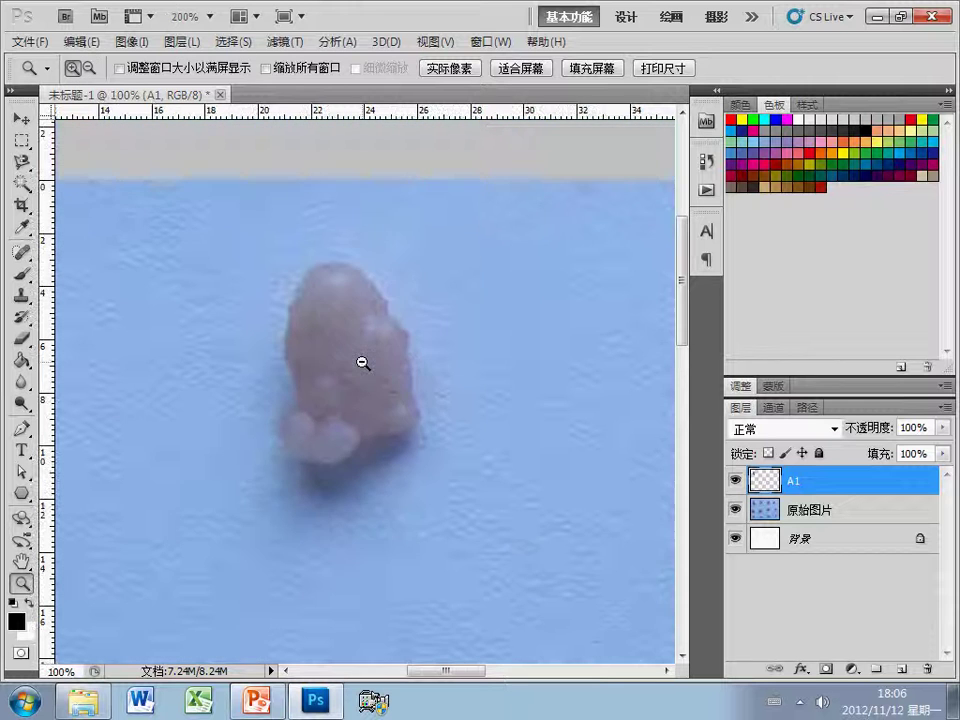
left_click(363, 360)
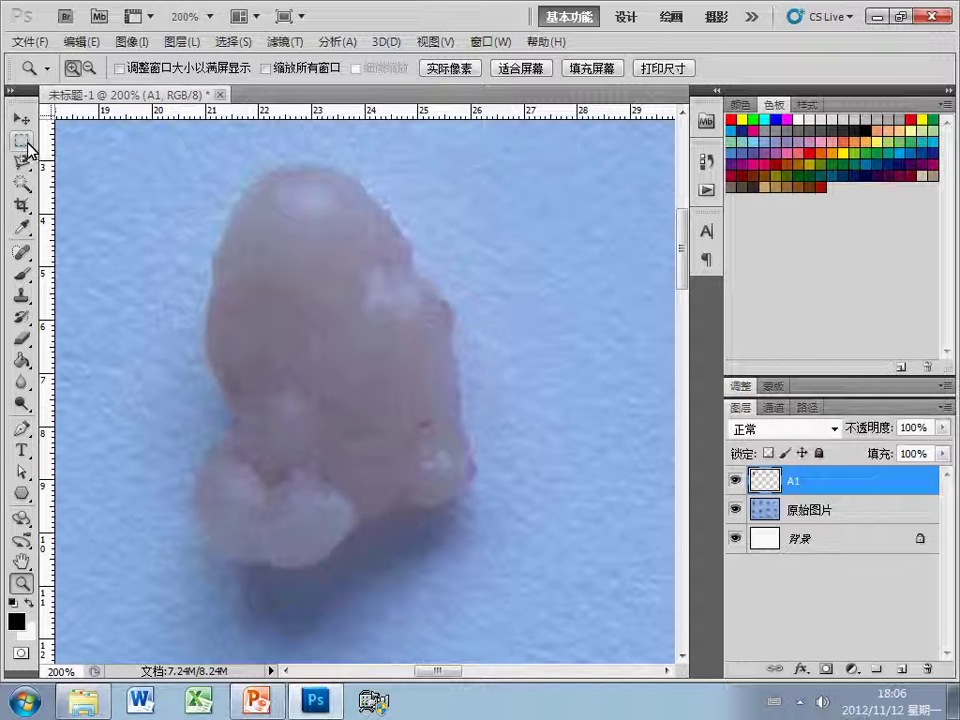
Draw a rectangular selection around the whole second tissue block while layer A1 is active.
left_click(21, 142)
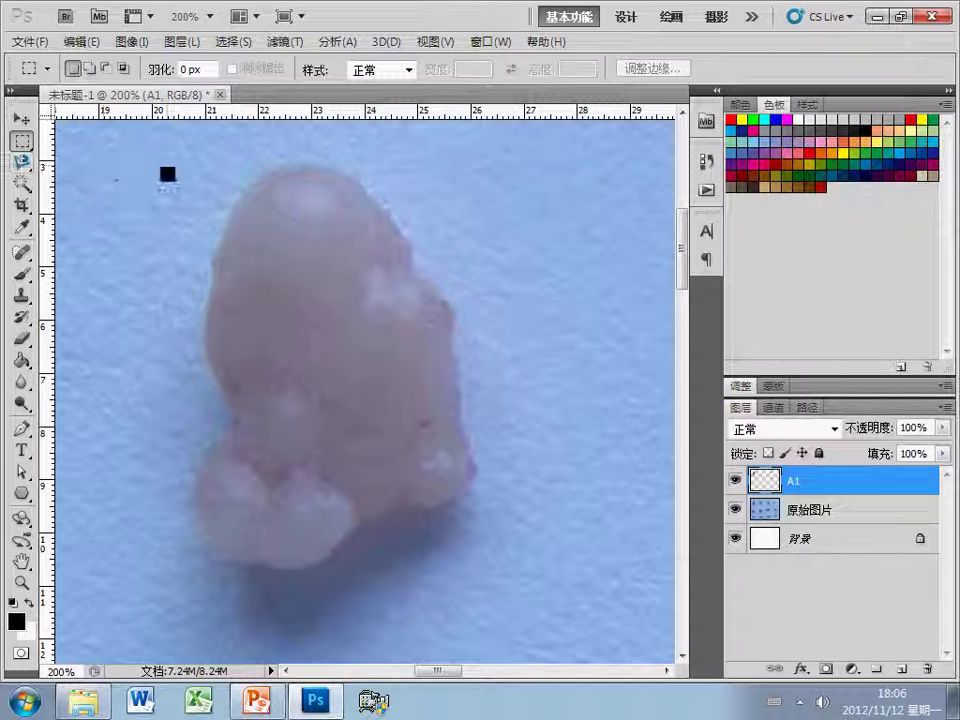
left_click_drag(99, 148, 629, 622)
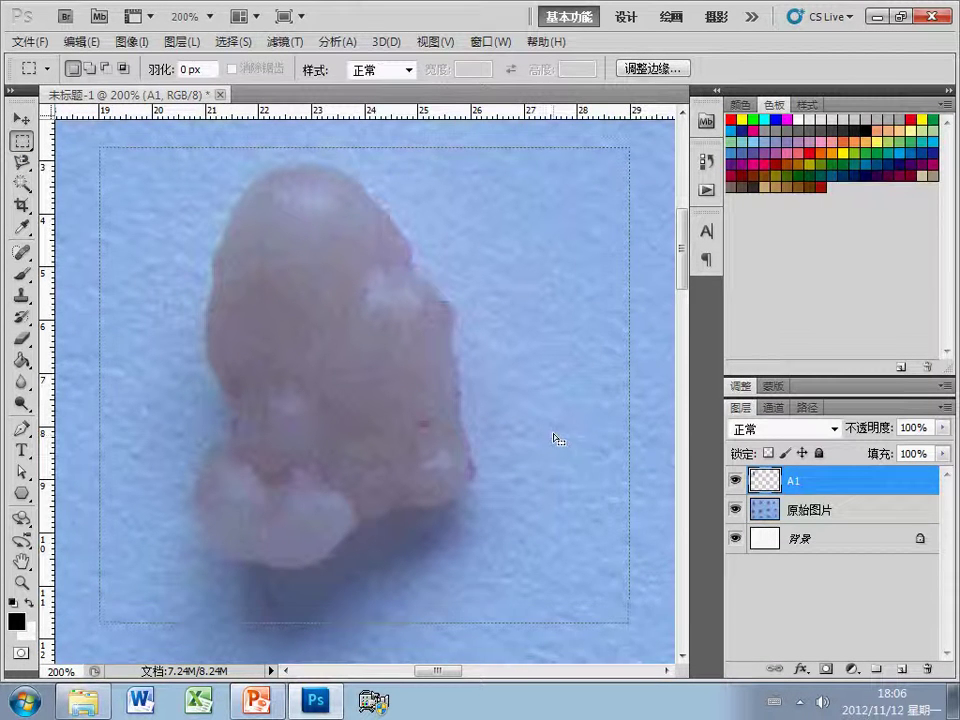
left_click(231, 287)
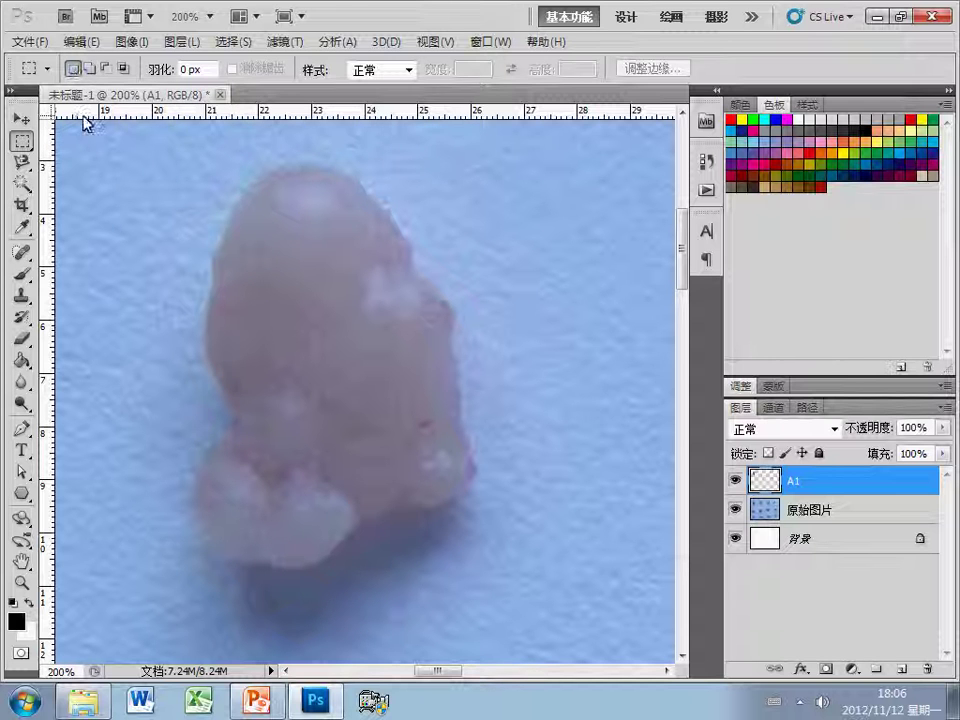
left_click_drag(88, 138, 595, 625)
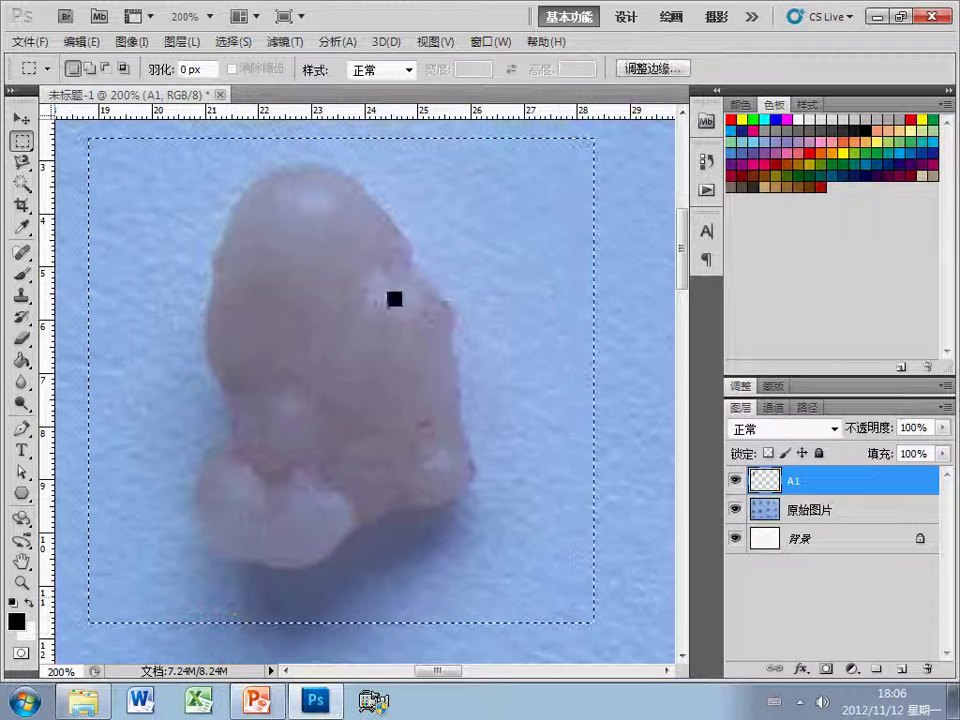
Set the Magic Wand to subtract from the selection with a tolerance of 32, and try removing the blue background on layer A1.
left_click(21, 184)
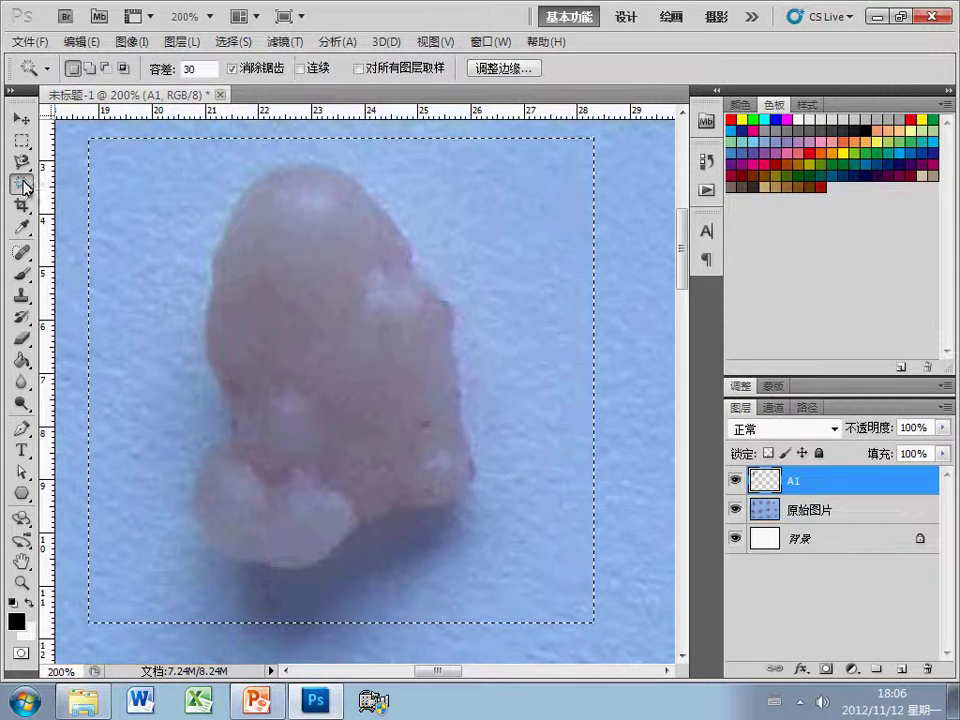
left_click(106, 69)
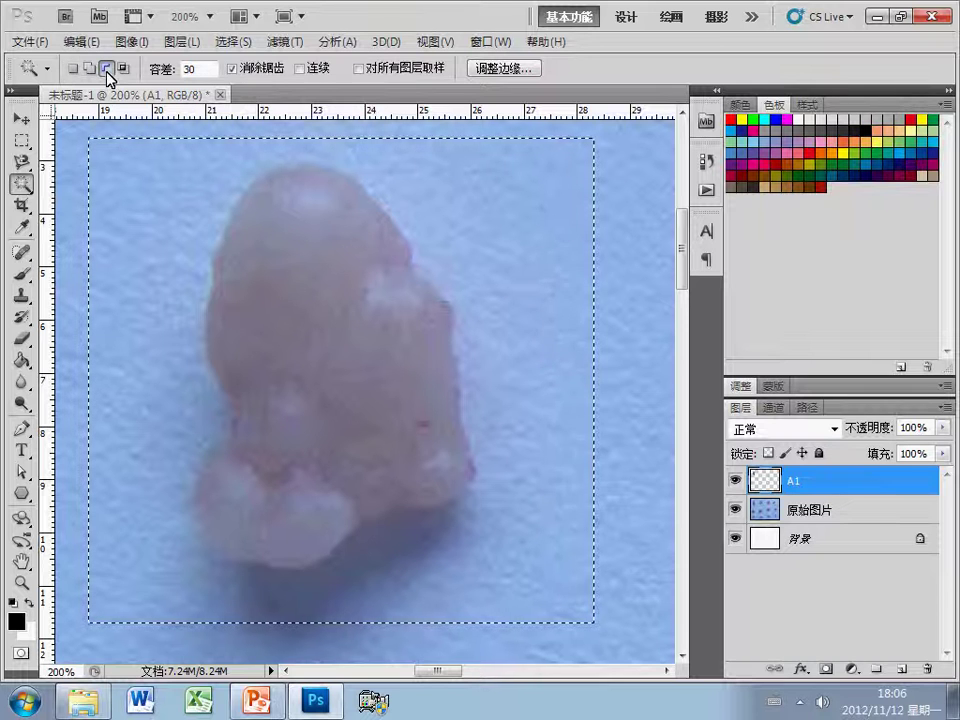
double_click(190, 70)
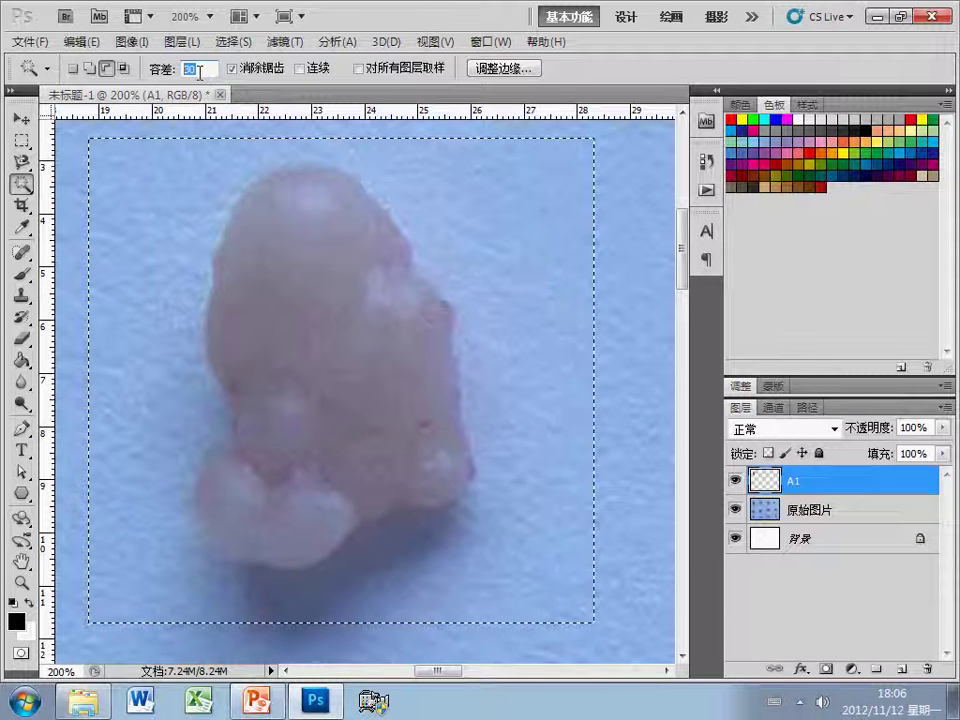
type("3")
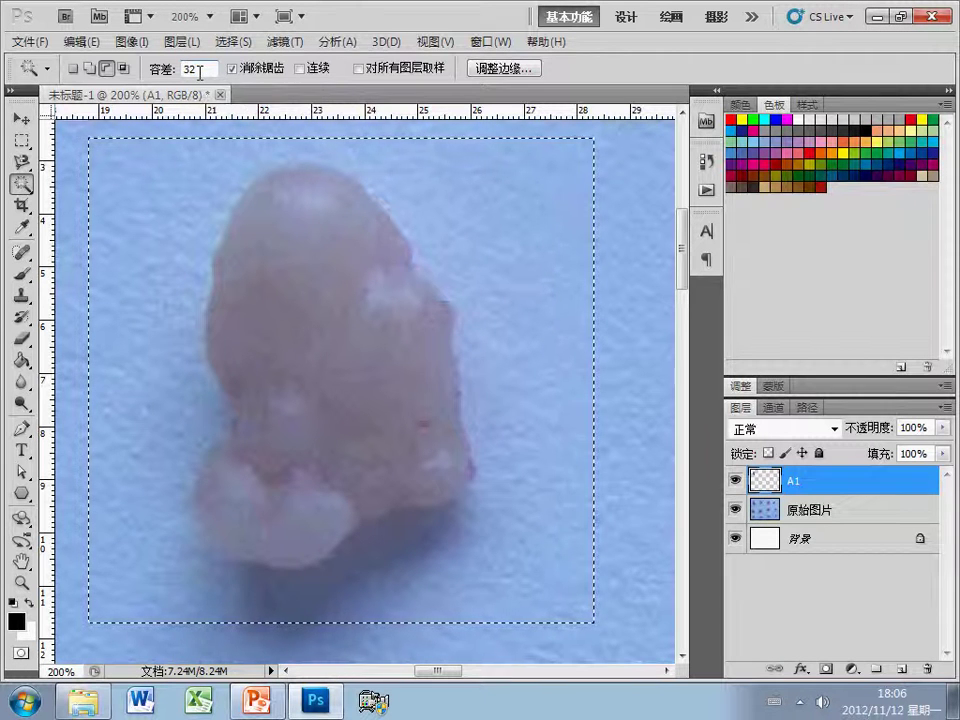
left_click(507, 215)
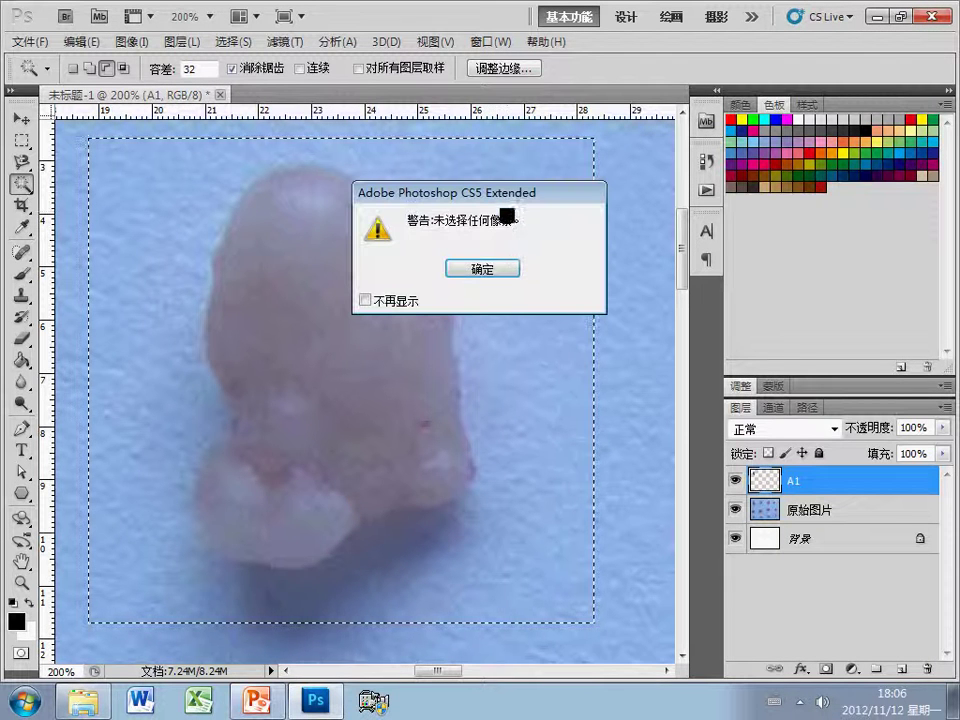
left_click(507, 276)
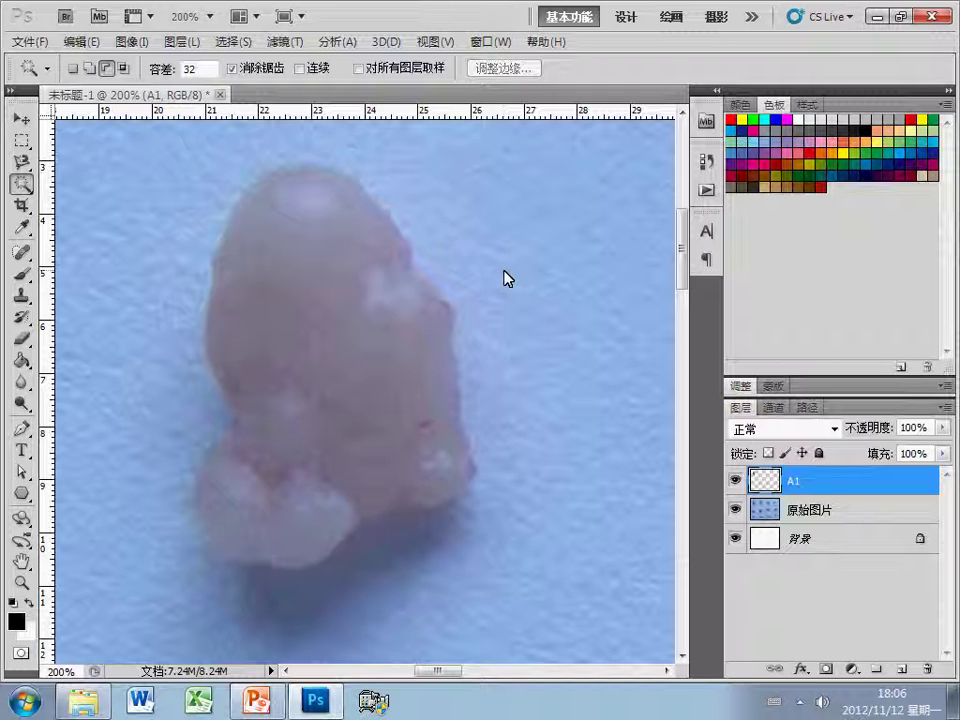
On the 原始图片 layer, select a rectangle around the second tissue block and subtract the blue background with the Magic Wand.
left_click(836, 510)
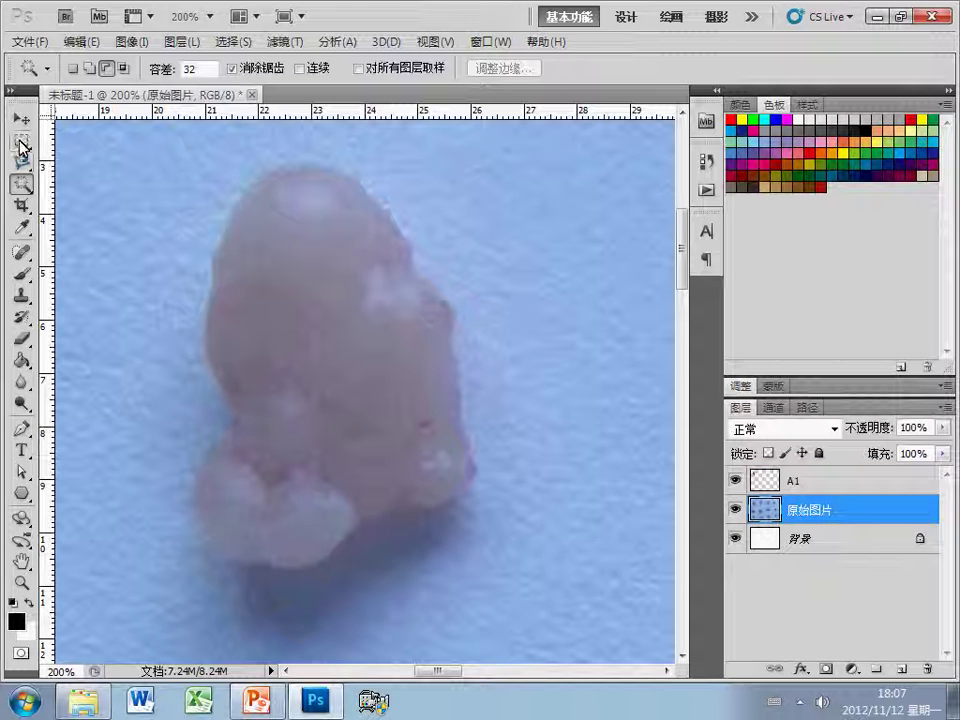
left_click(21, 143)
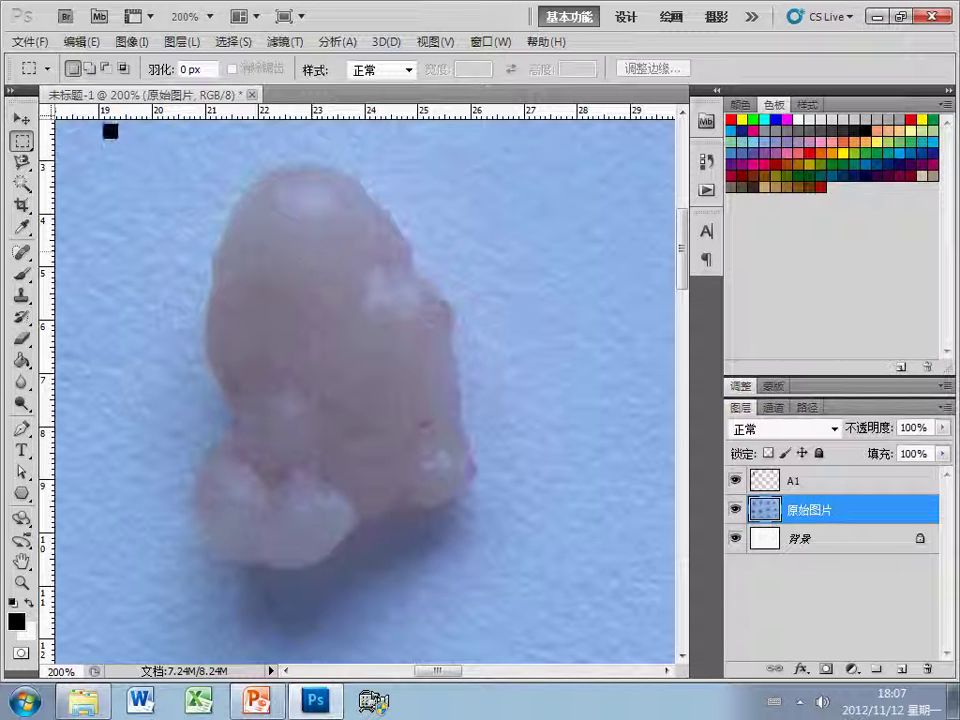
left_click_drag(75, 128, 605, 621)
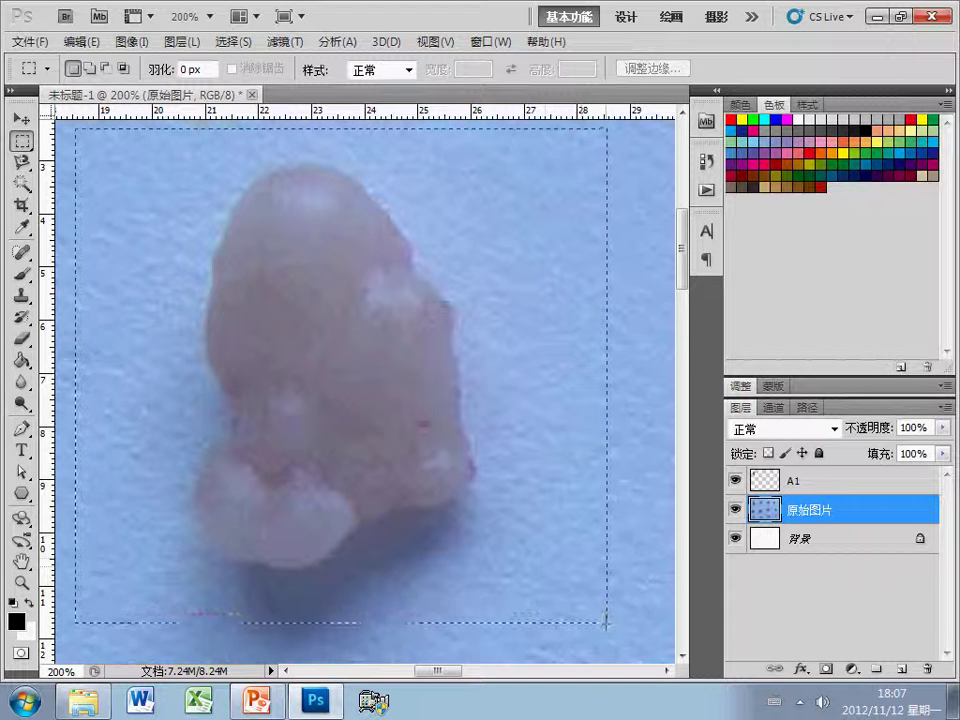
left_click(23, 185)
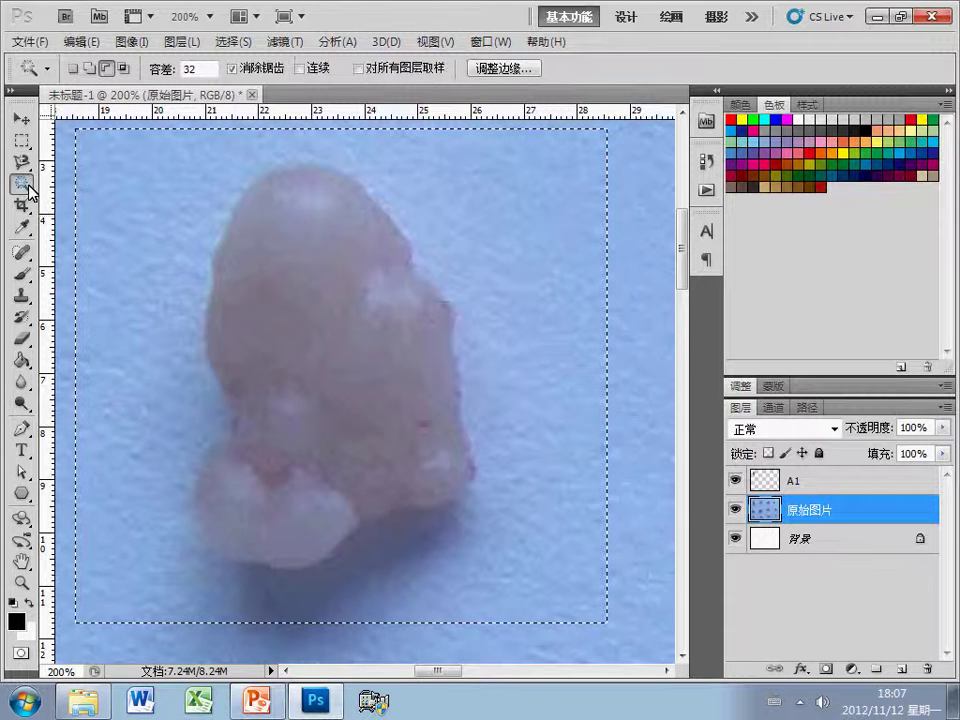
left_click(517, 191)
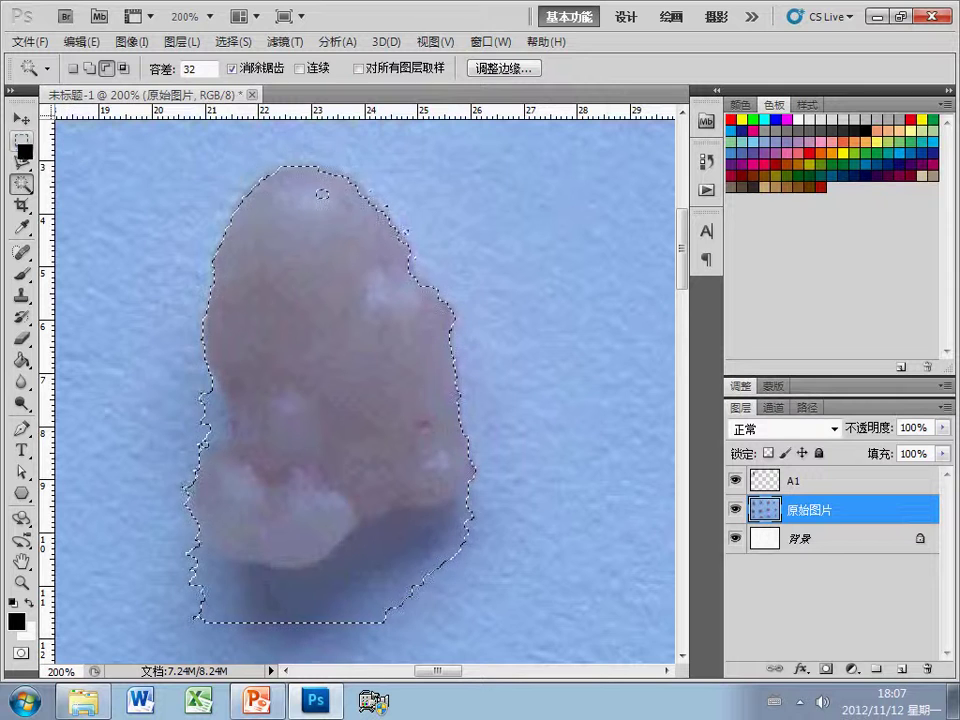
Enlarge the second tissue block to 300% and choose the Elliptical Marquee tool for refining the selection.
left_click(21, 140)
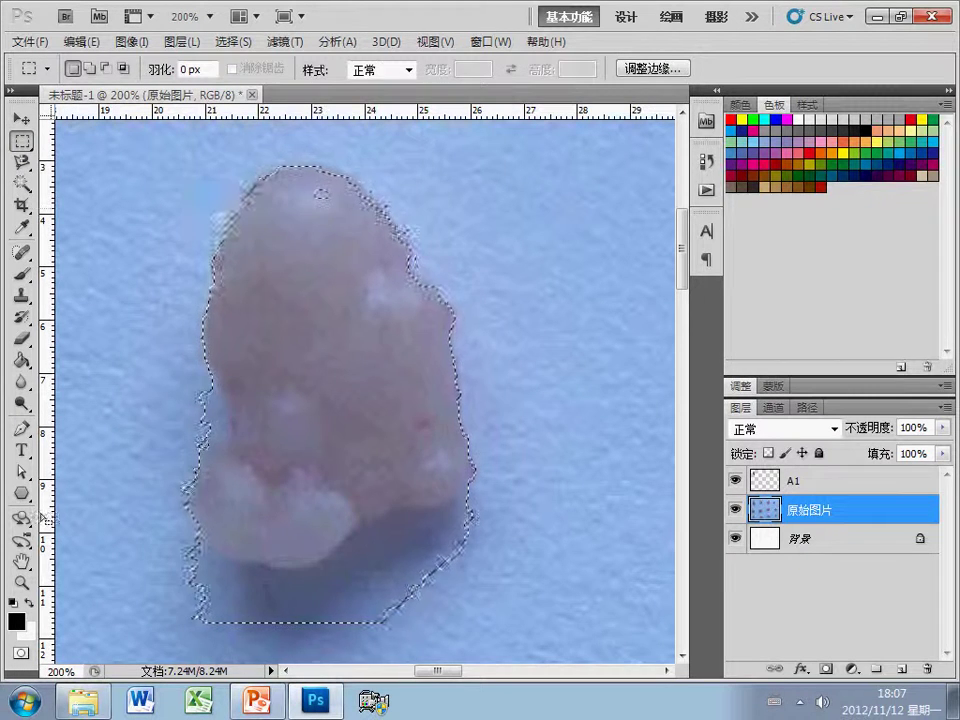
key("z")
left_click(316, 321)
scroll(437, 305, "up", 3)
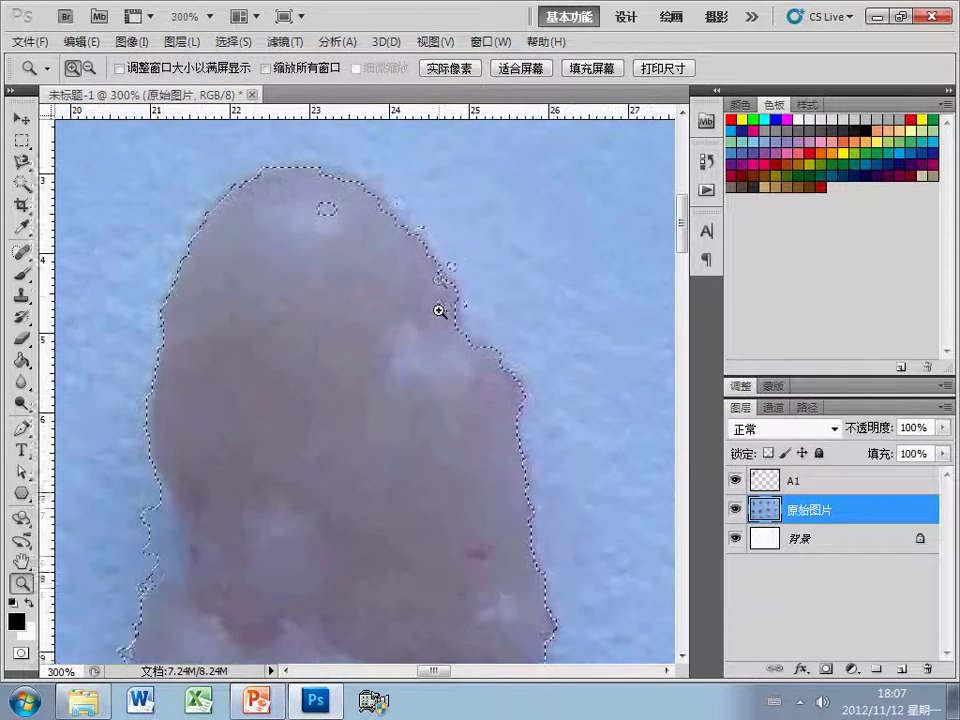
left_click(21, 140)
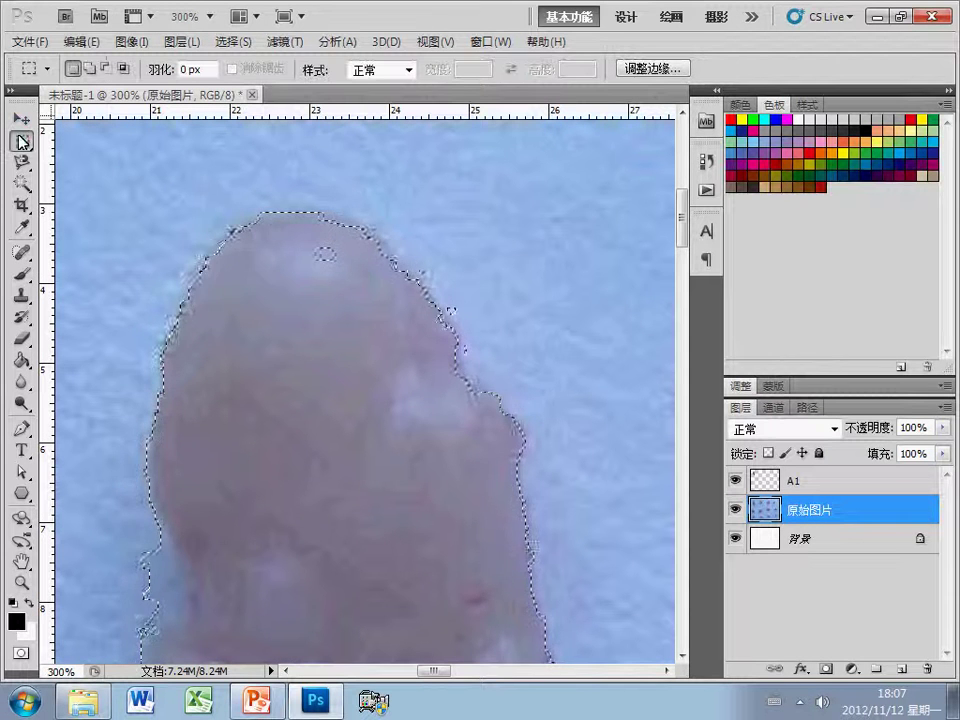
left_click(21, 140)
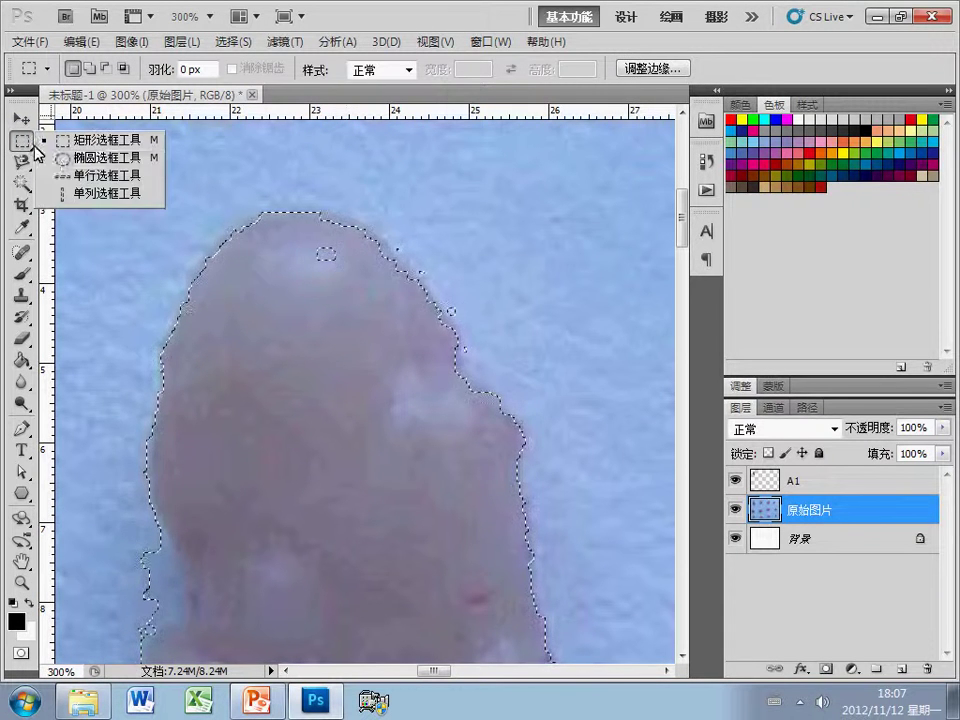
left_click(107, 156)
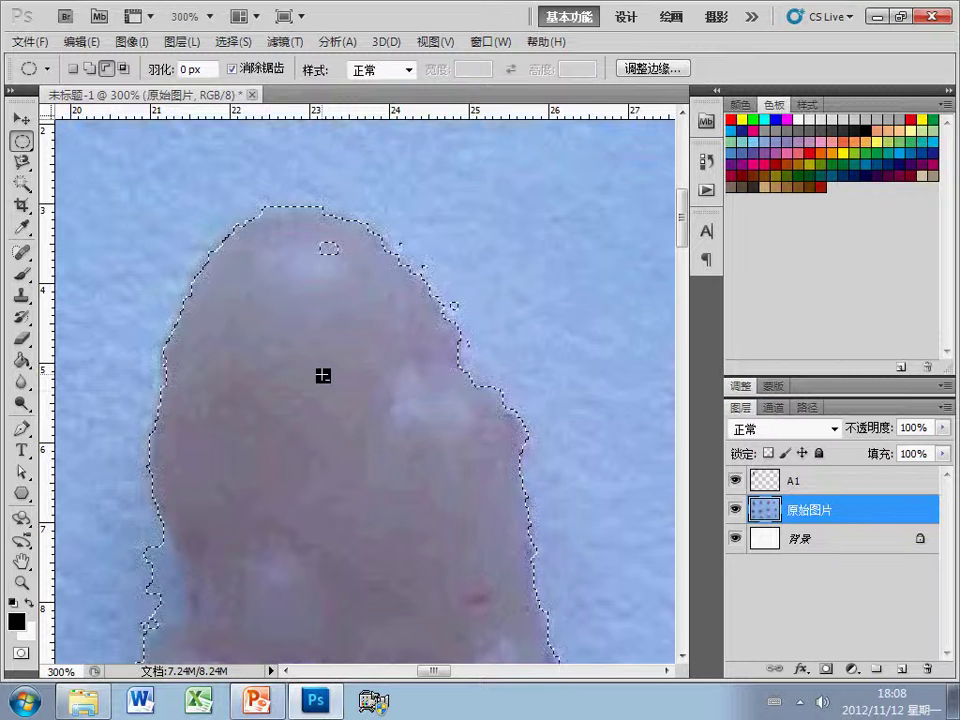
Add an elliptical selection over the small unselected hole near the top of the second tissue block.
scroll(381, 412, "down", 3)
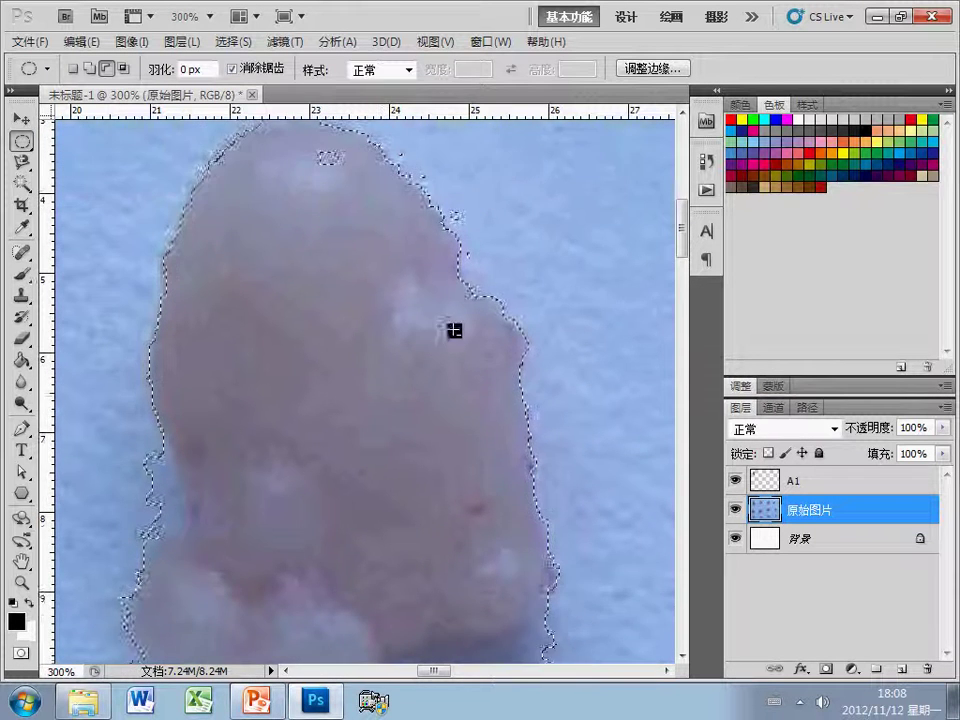
scroll(440, 300, "up", 1)
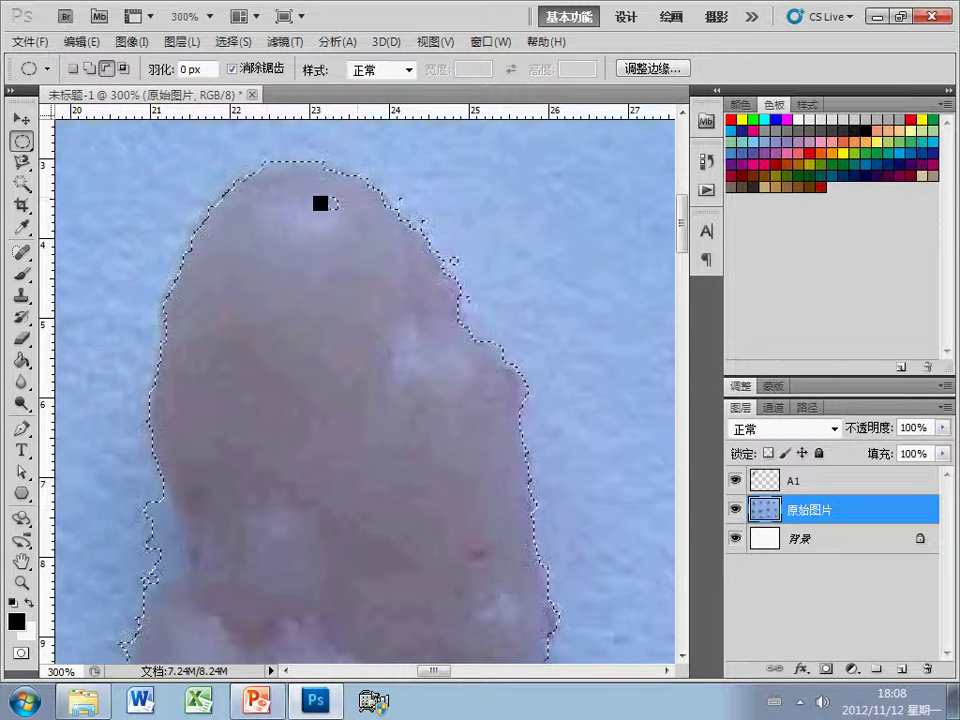
scroll(450, 212, "up", 1)
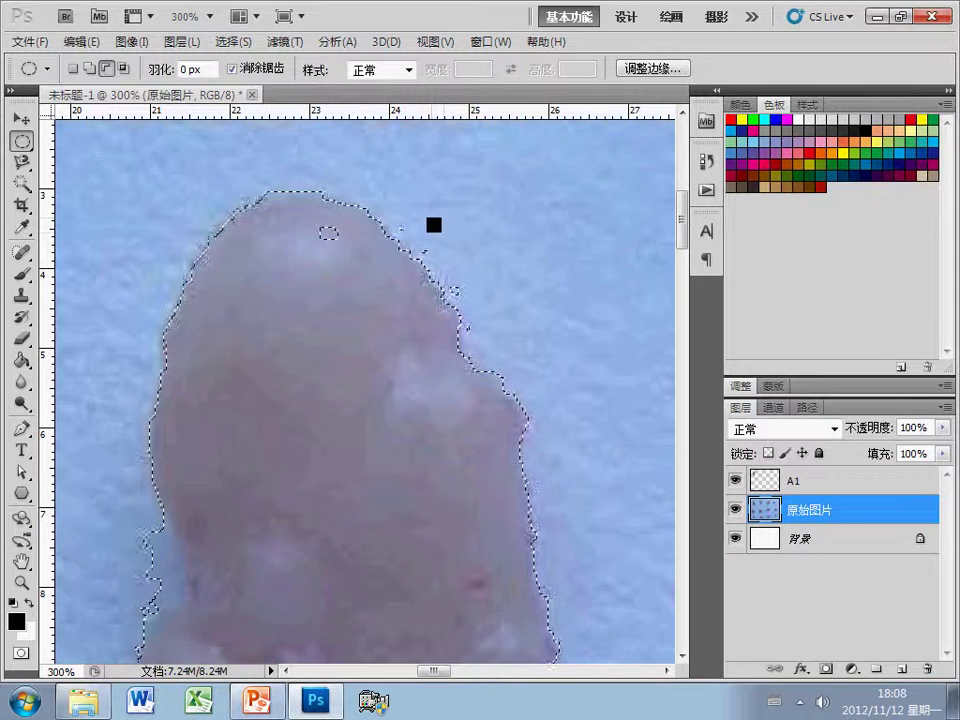
scroll(430, 250, "down", 9)
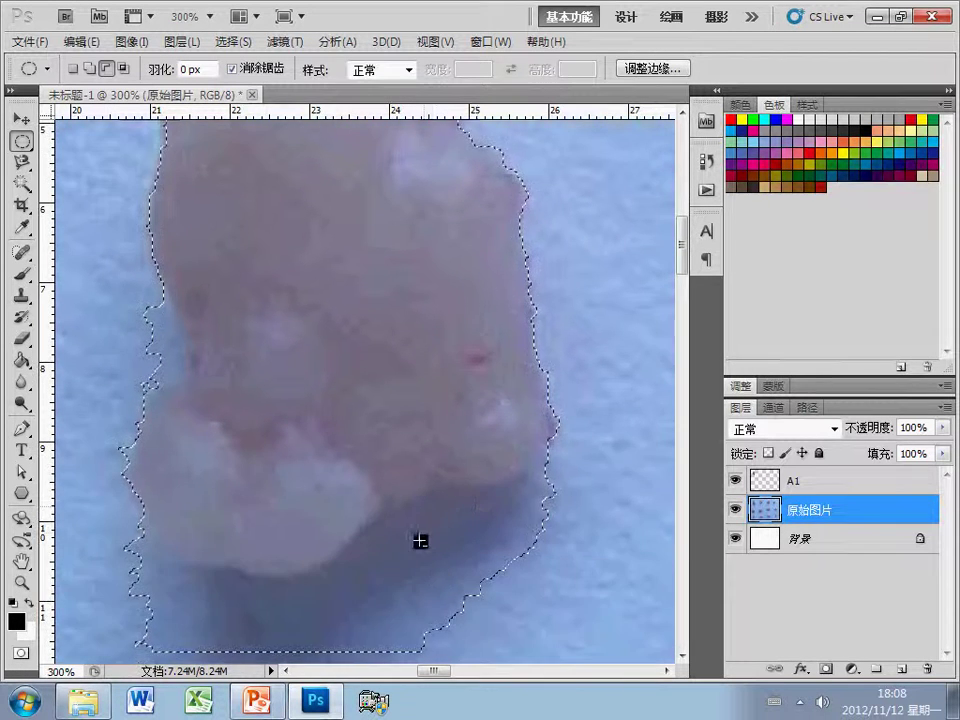
scroll(424, 540, "up", 8)
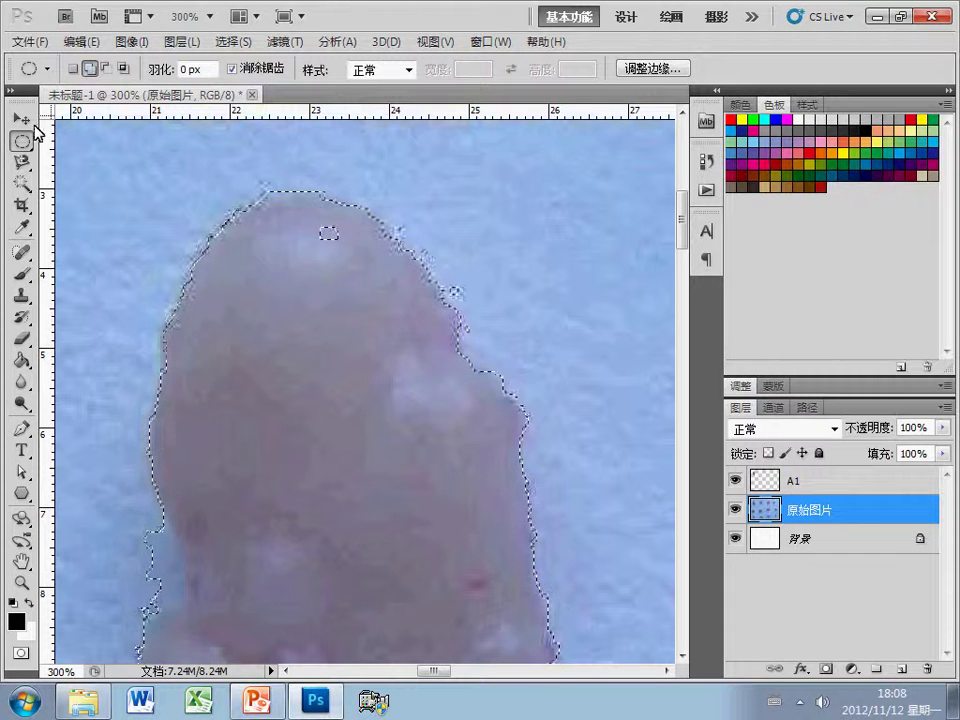
left_click(89, 68)
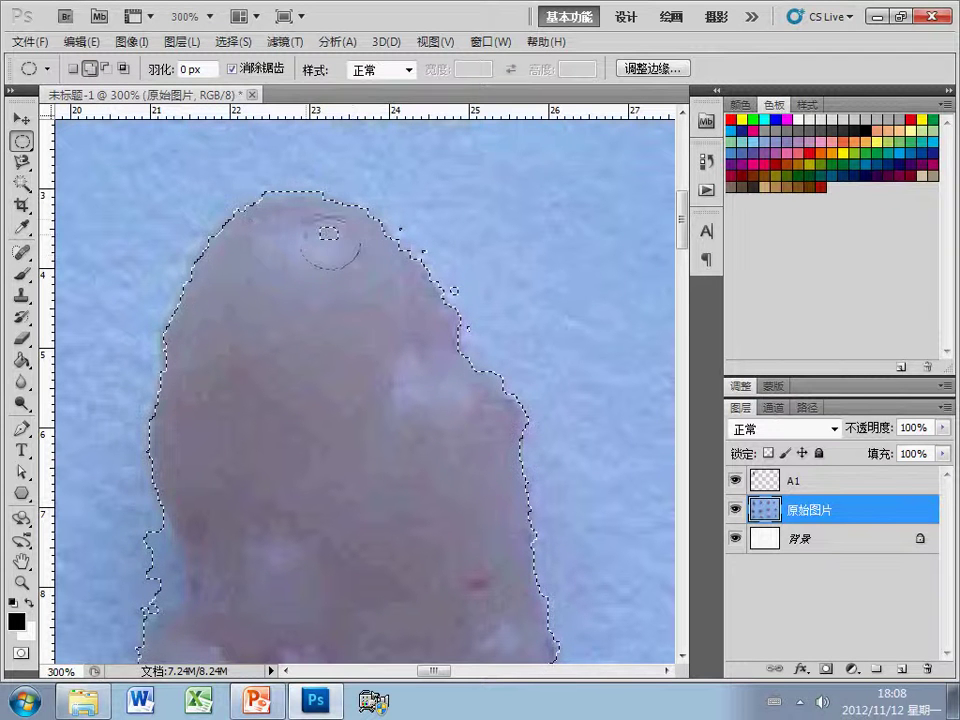
left_click_drag(296, 213, 300, 214)
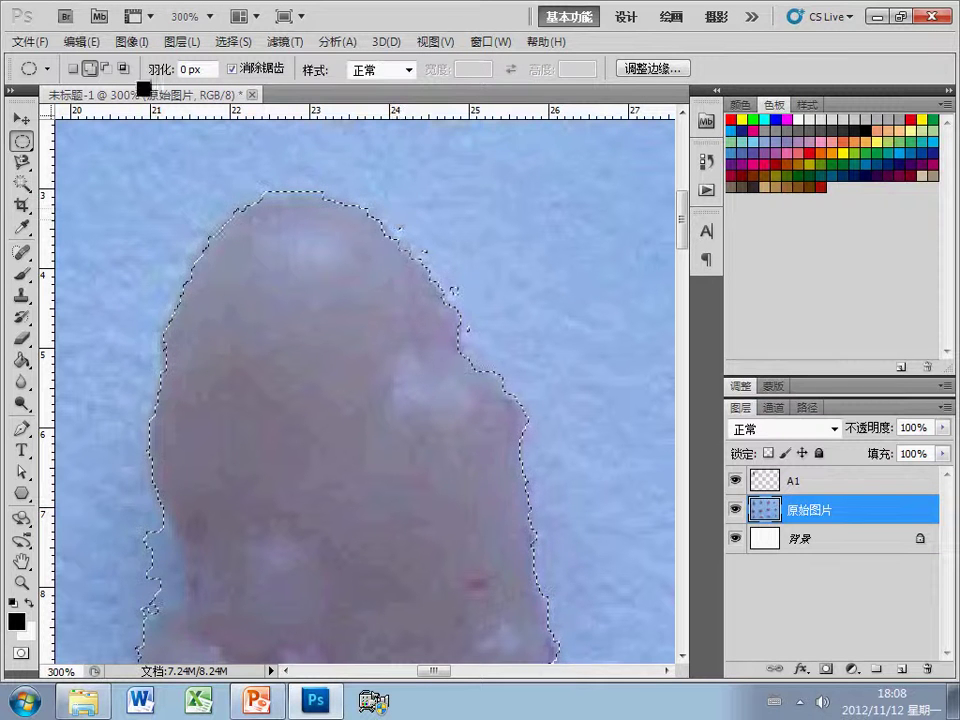
Set the Elliptical Marquee to subtract and remove the stray specks along the block's upper right edge.
left_click(106, 69)
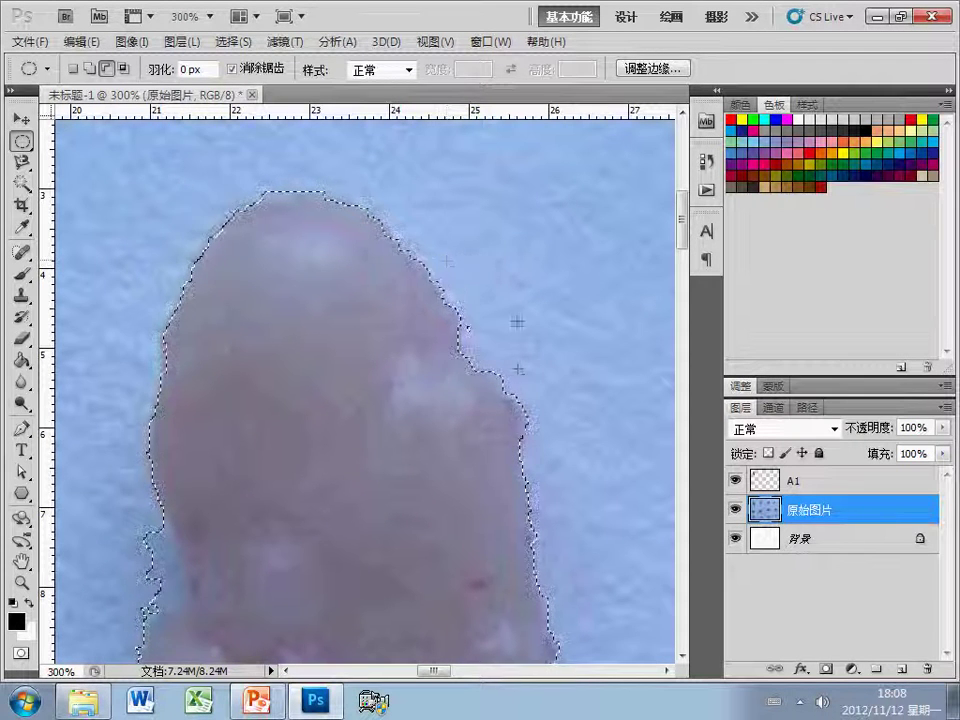
scroll(480, 275, "down", 2)
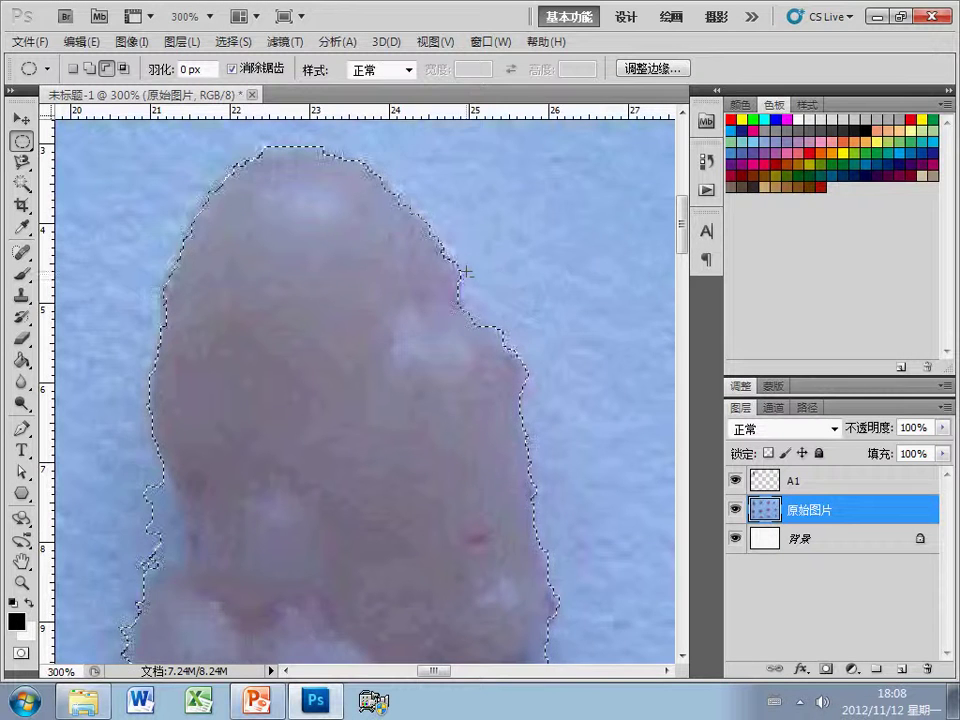
scroll(570, 305, "down", 12)
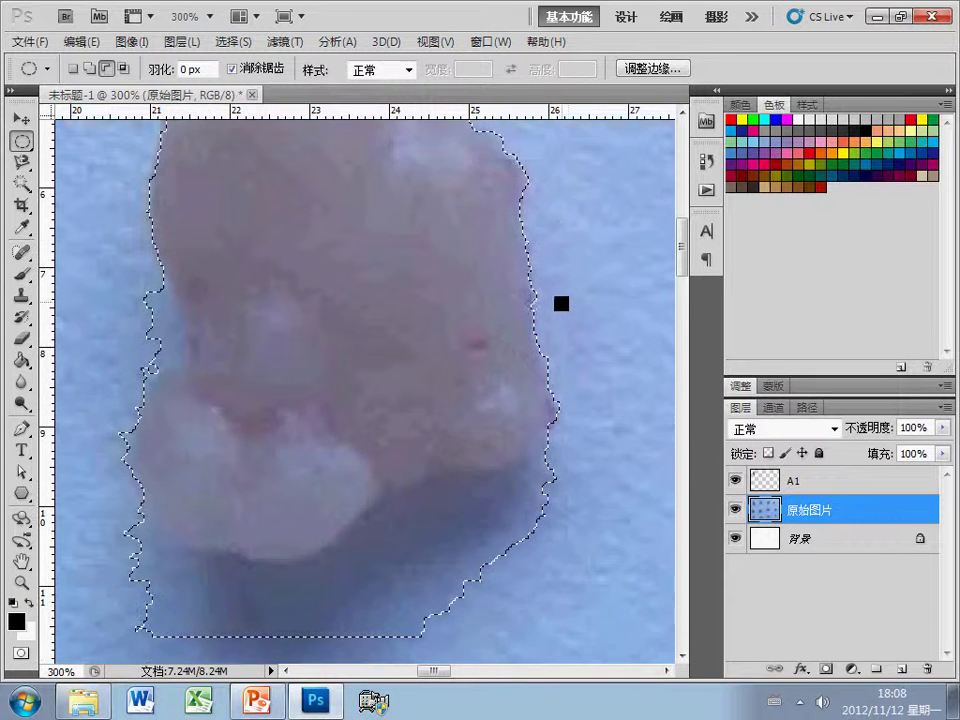
Subtract small ellipses along the block's left edge to trim the jagged bits of blue background.
scroll(165, 272, "down", 3)
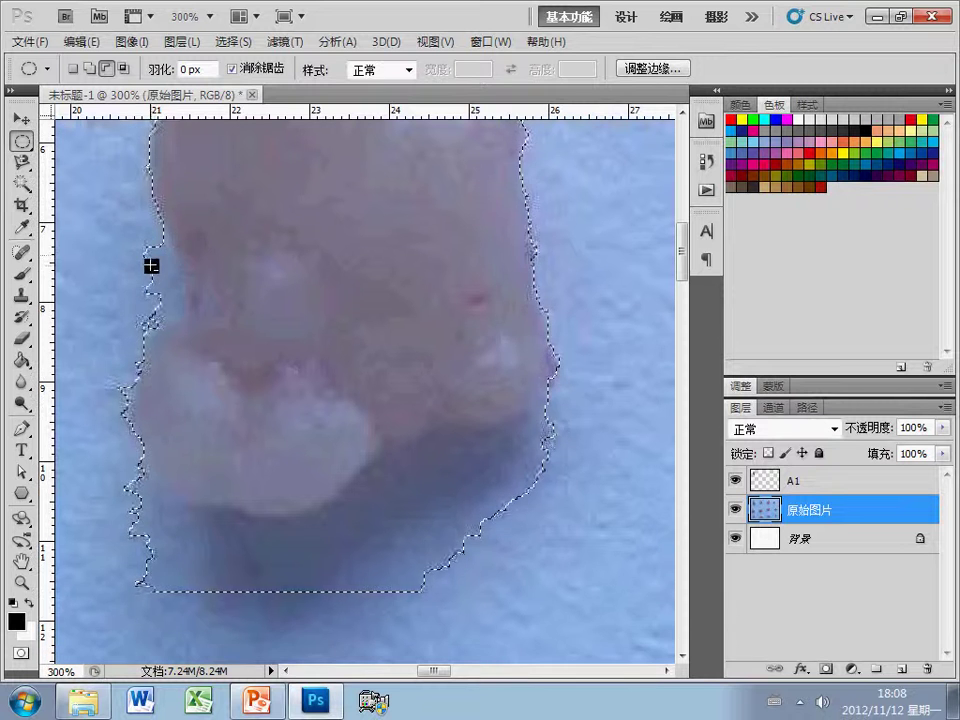
scroll(157, 265, "up", 2)
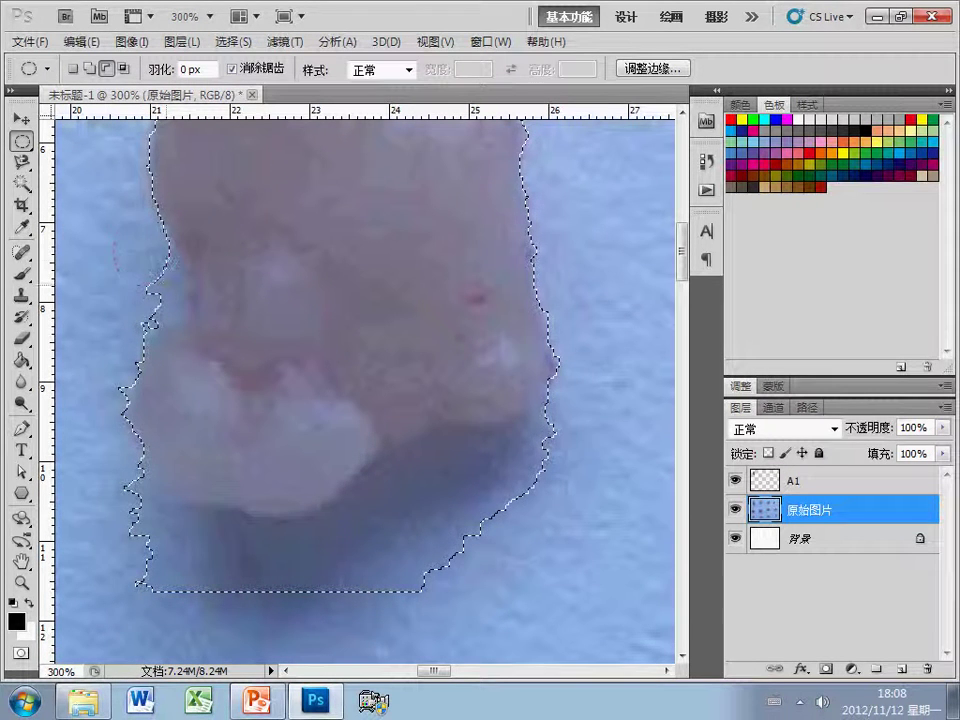
left_click_drag(110, 268, 117, 300)
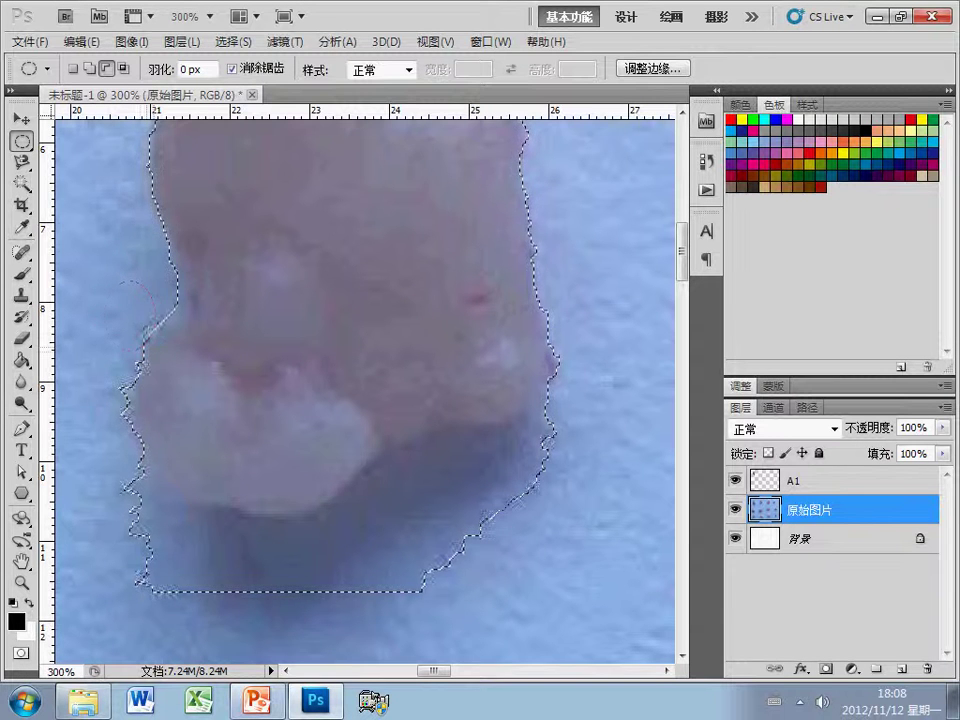
scroll(120, 420, "down", 2)
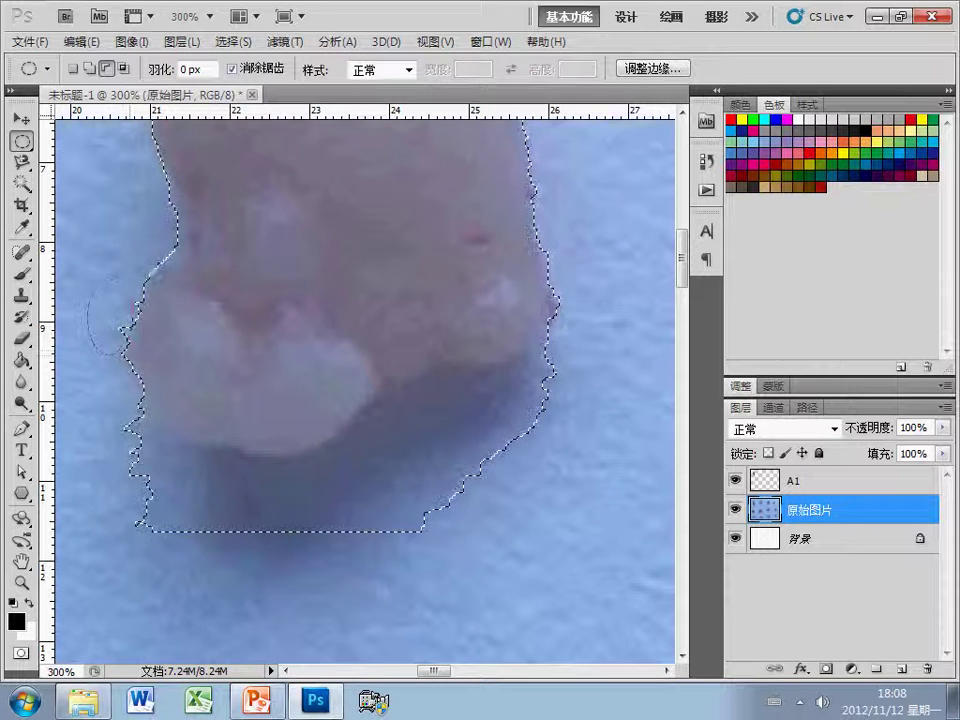
scroll(100, 285, "down", 1)
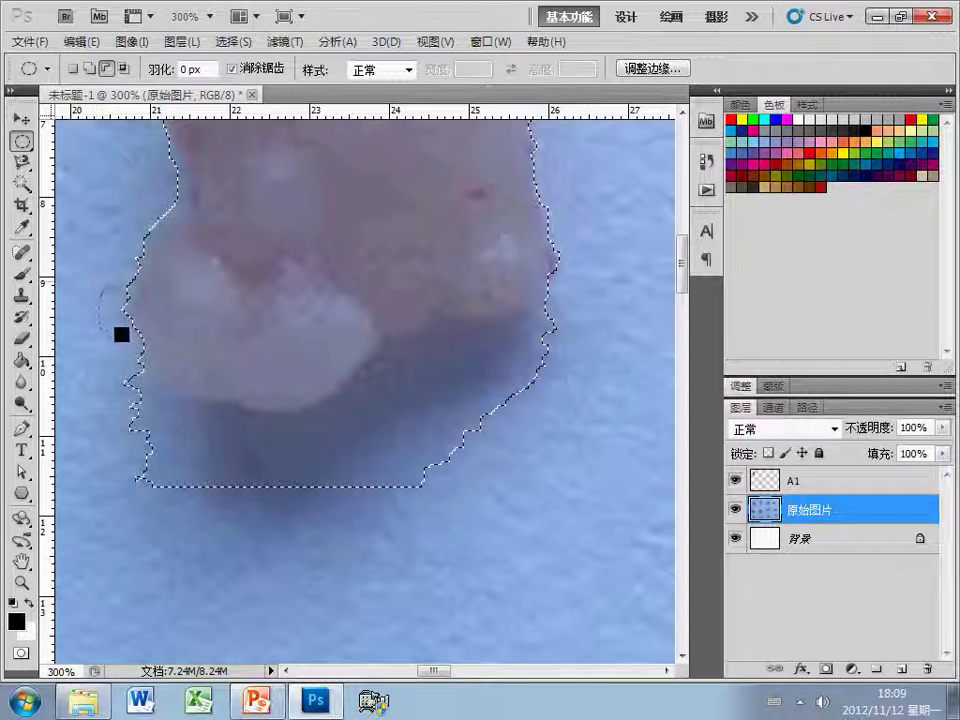
scroll(144, 384, "down", 1)
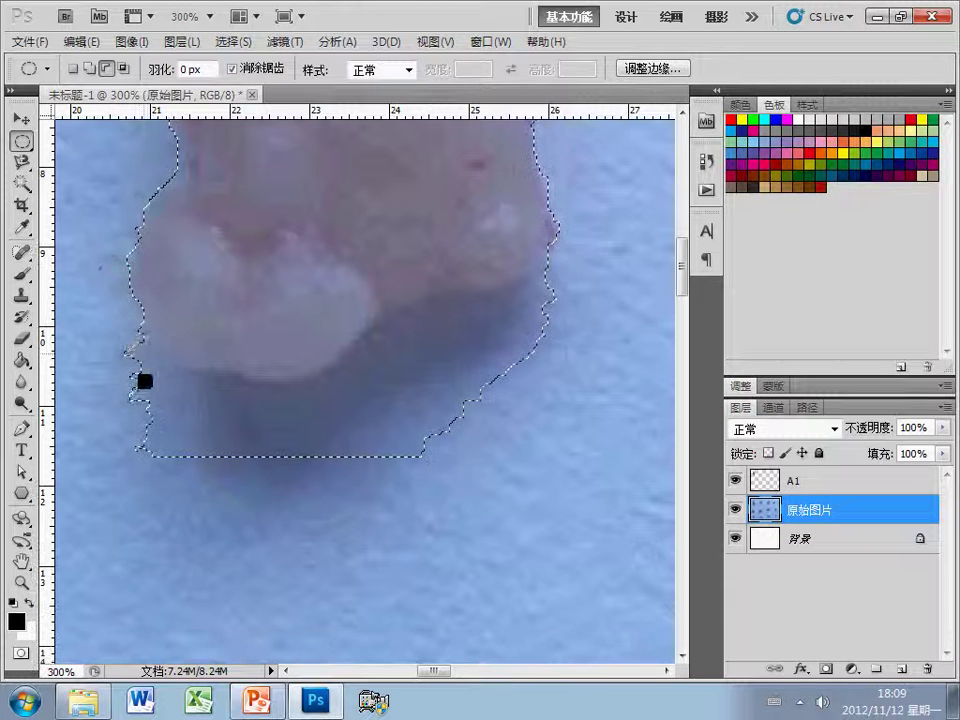
left_click_drag(126, 268, 128, 262)
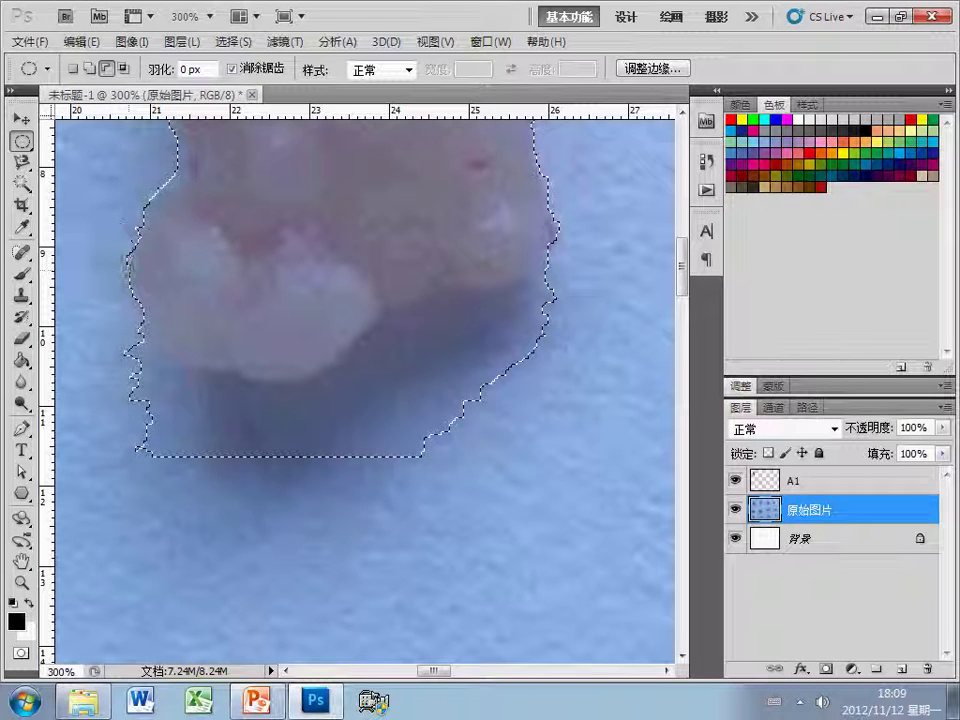
Subtract large ellipses from the selection's lower left corner and bottom to cut away the shadow beneath the block.
scroll(116, 358, "down", 1)
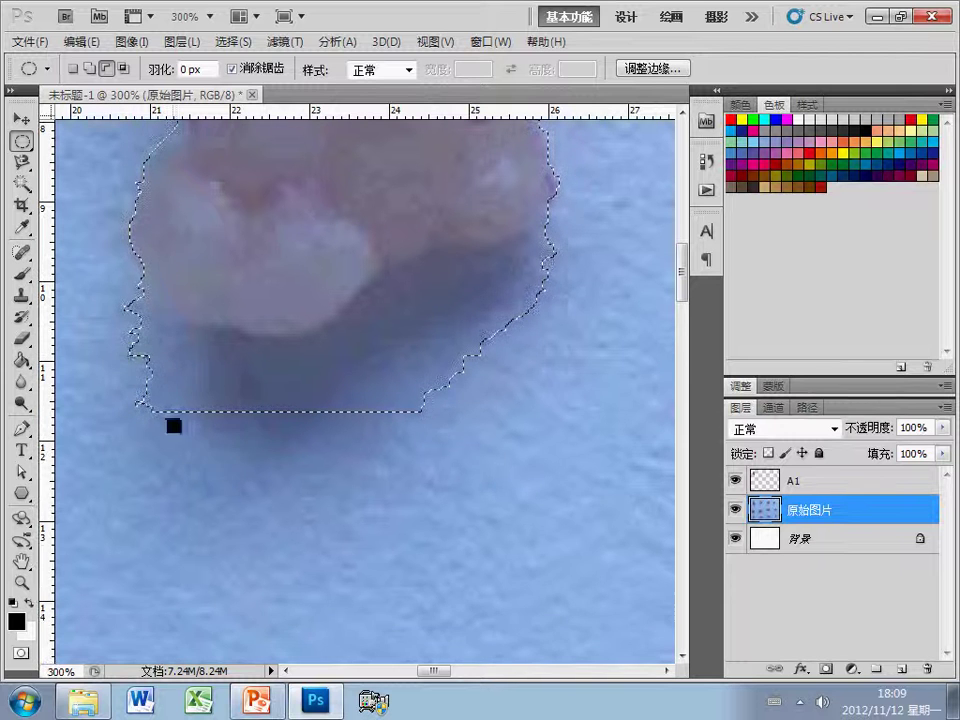
left_click_drag(84, 336, 214, 490)
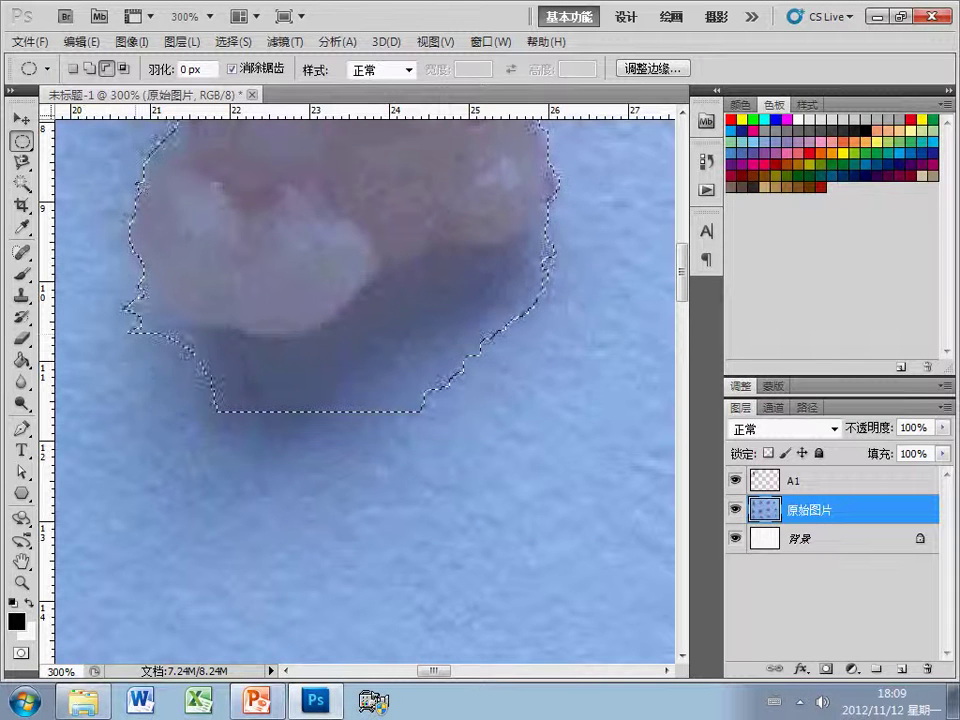
left_click_drag(88, 293, 143, 375)
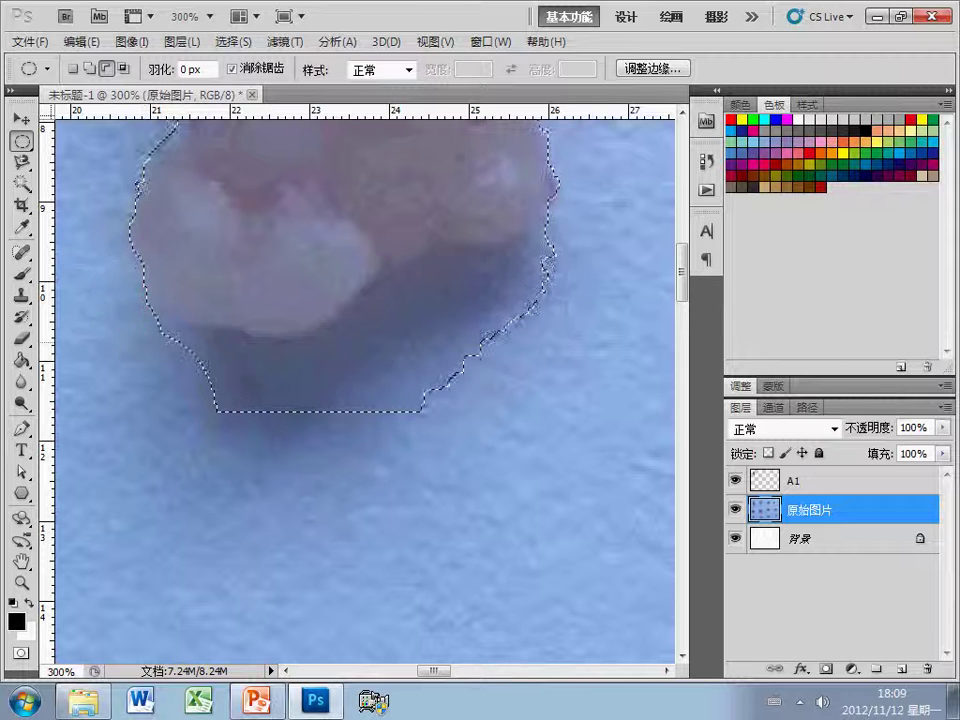
left_click_drag(305, 440, 268, 450)
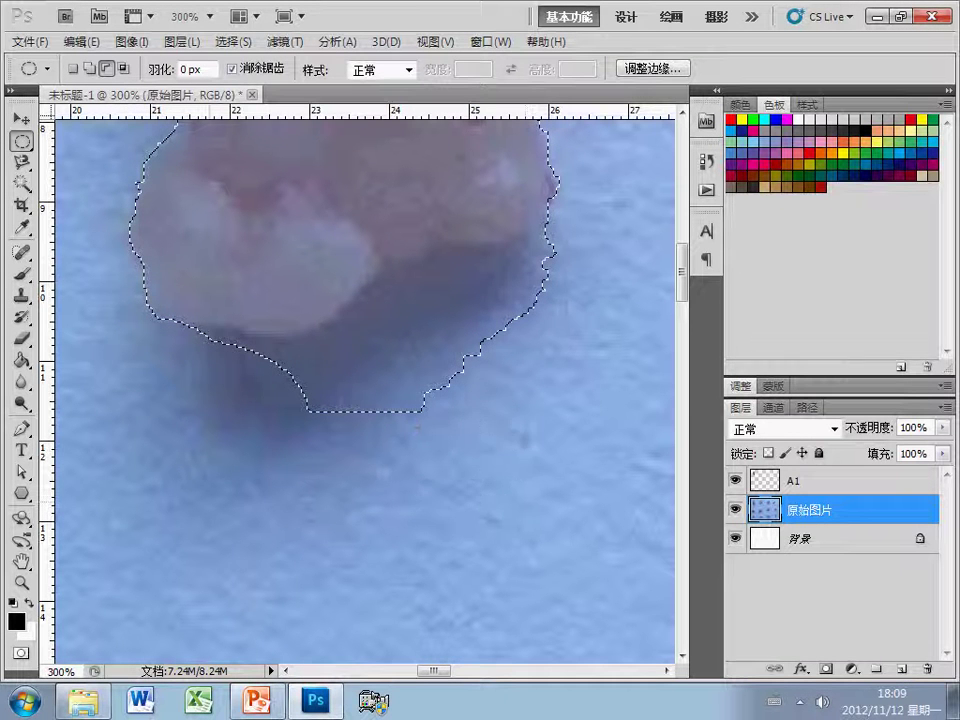
left_click_drag(522, 443, 522, 443)
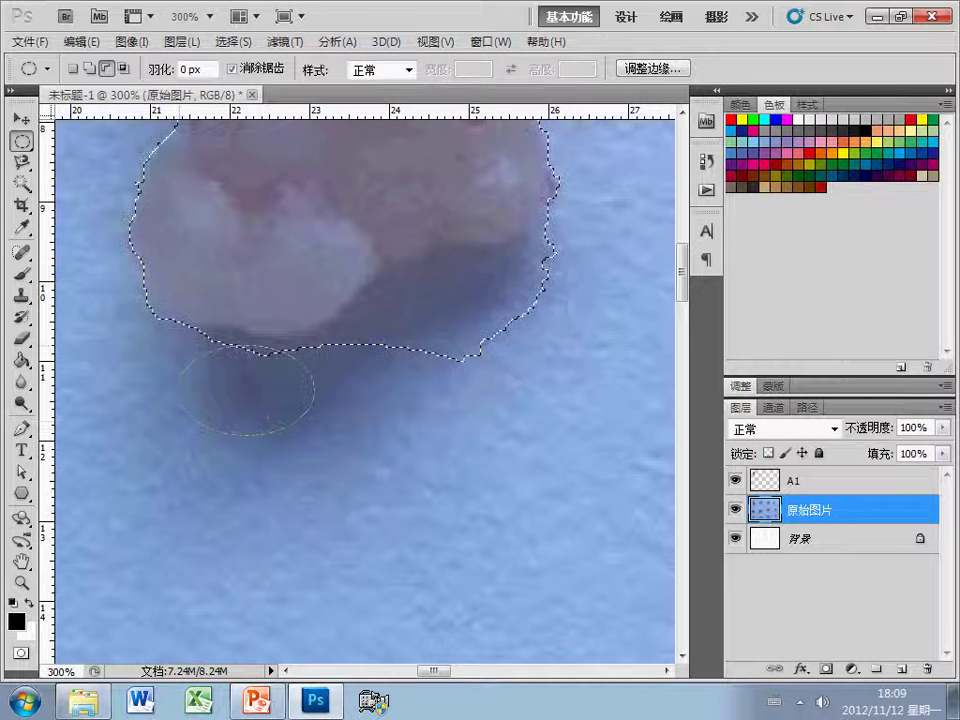
left_click_drag(200, 405, 183, 412)
left_click_drag(238, 345, 187, 386)
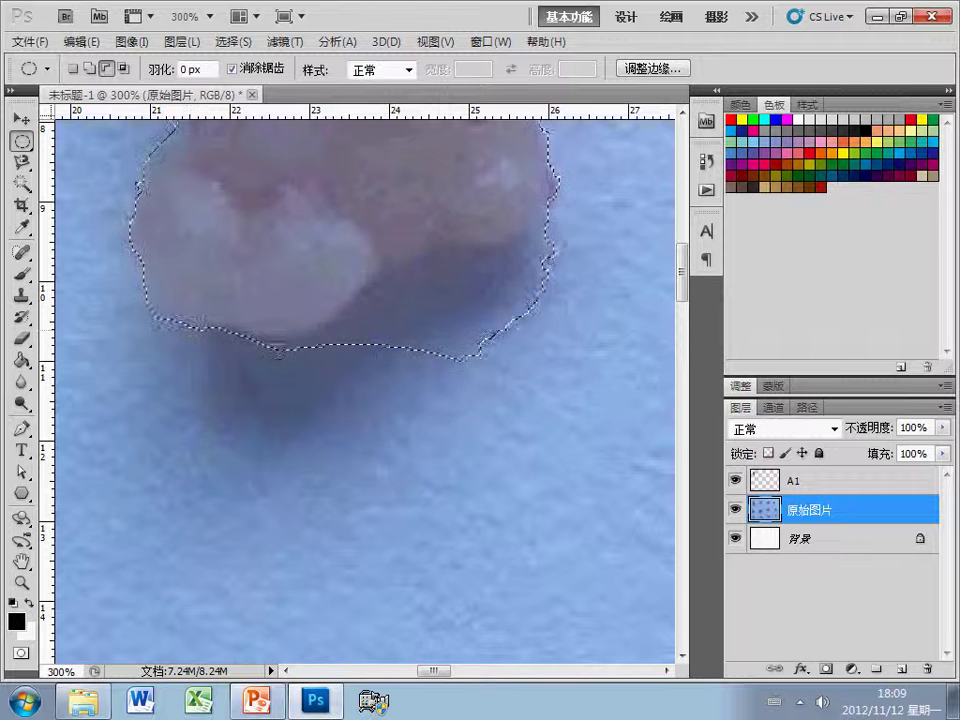
Subtract further ellipses under the block's lower right part so the selection follows the tissue's bottom contour.
left_click_drag(482, 450, 222, 354)
left_click_drag(521, 435, 310, 323)
left_click_drag(383, 305, 588, 428)
left_click_drag(345, 325, 537, 408)
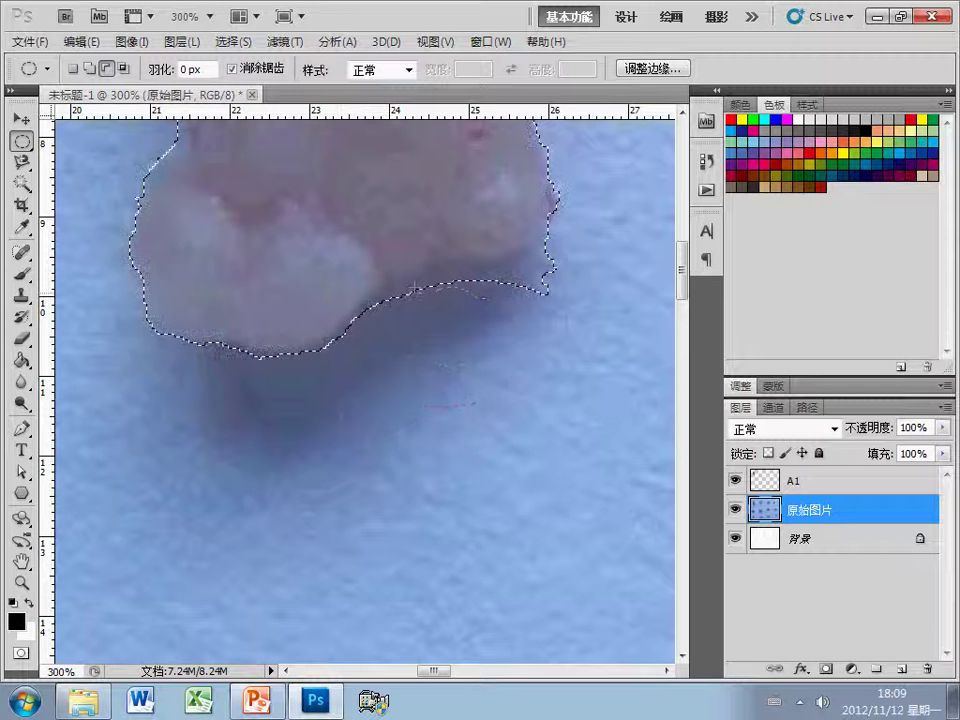
left_click_drag(385, 278, 385, 278)
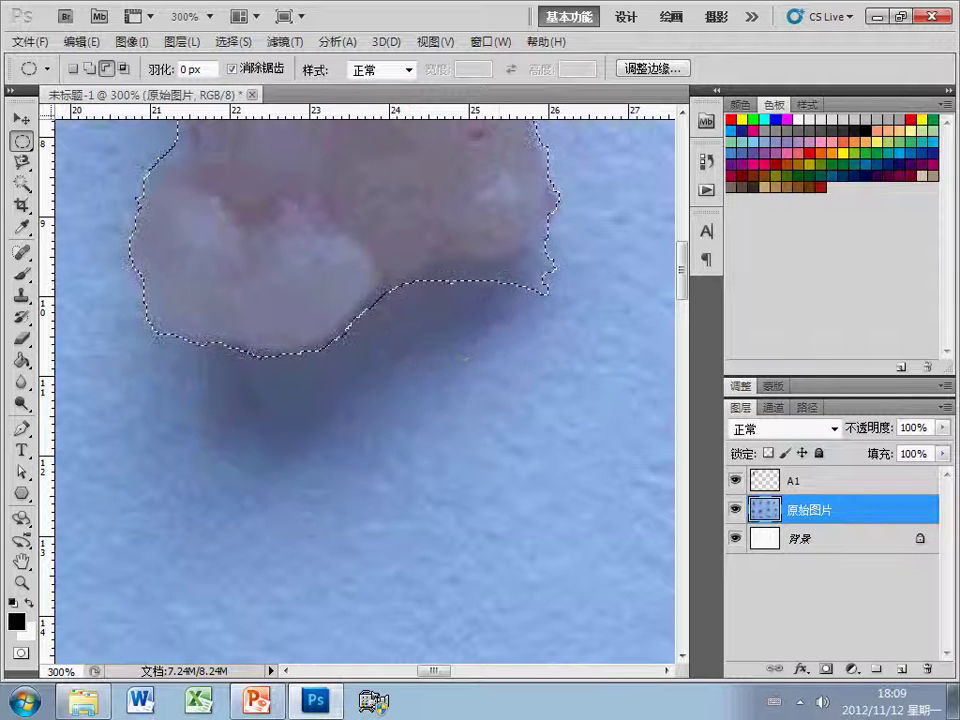
left_click_drag(498, 368, 498, 368)
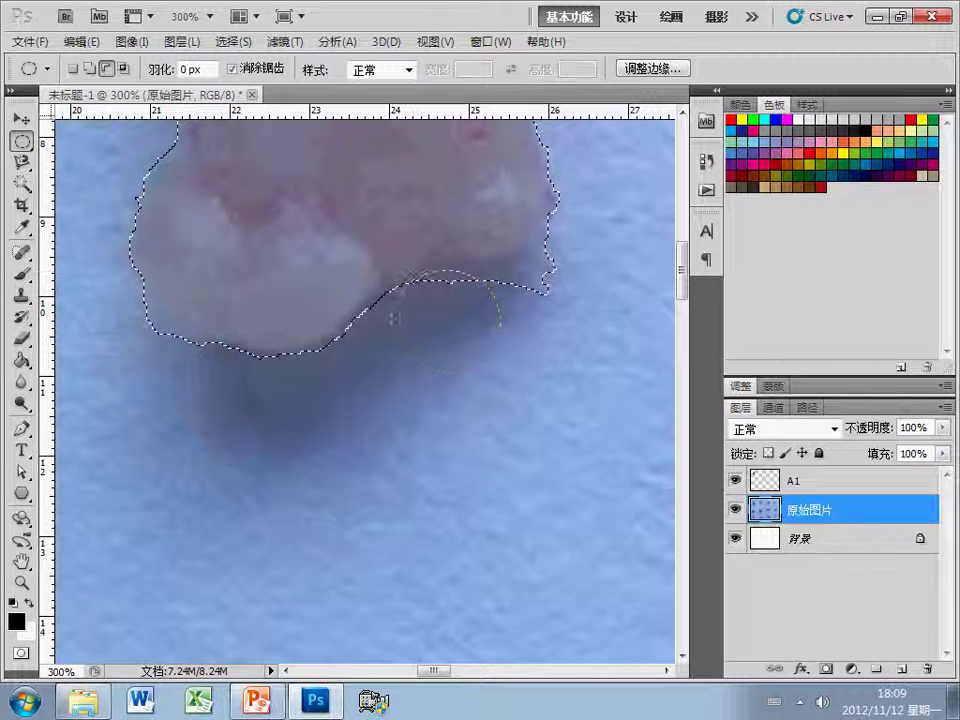
Round off the selection's lower right corner and smooth the block's right edge by subtracting ellipses.
left_click_drag(467, 268, 613, 508)
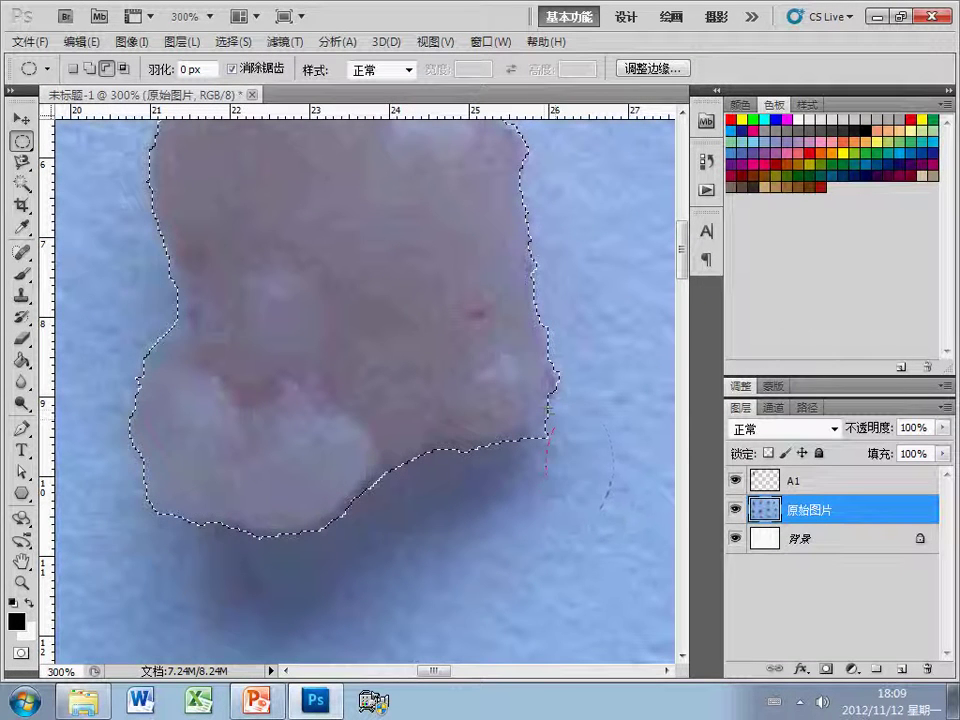
scroll(545, 410, "up", 5)
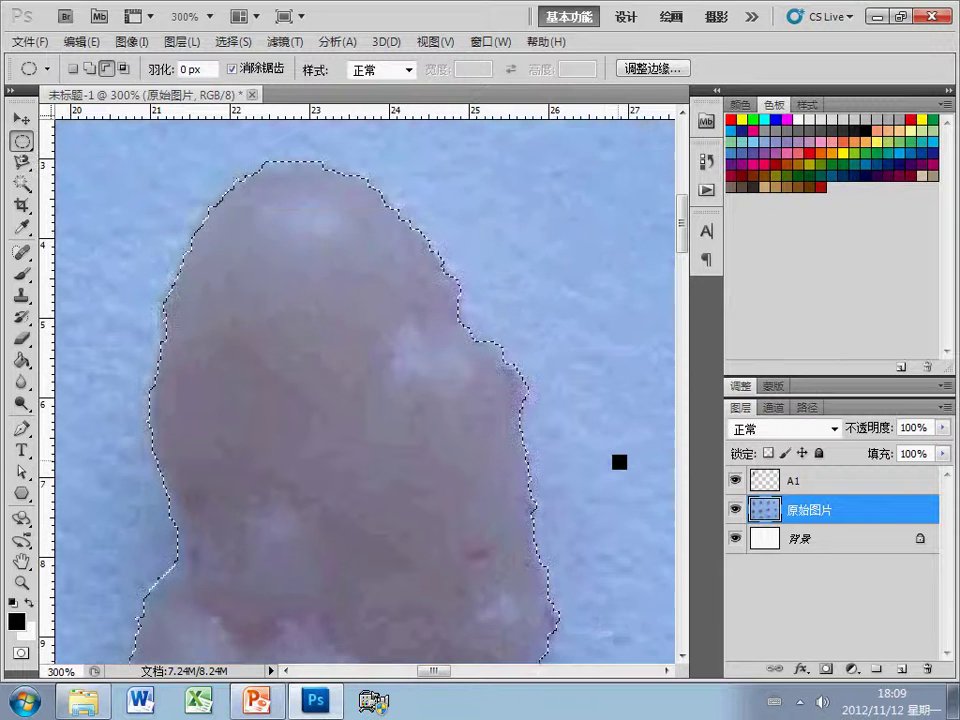
left_click_drag(602, 531, 550, 478)
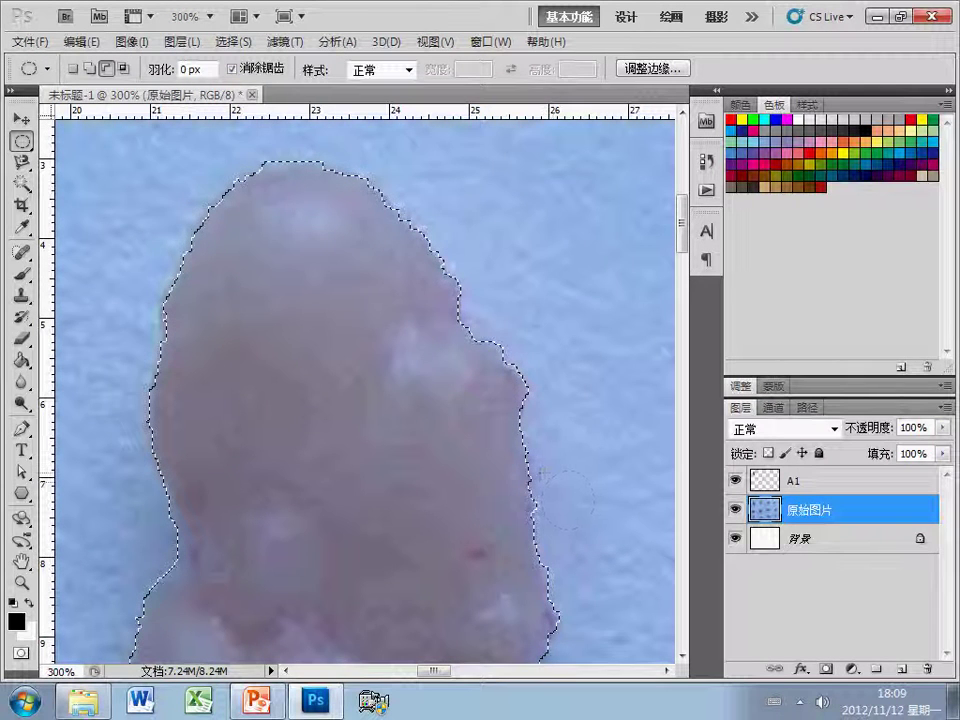
scroll(541, 474, "down", 3)
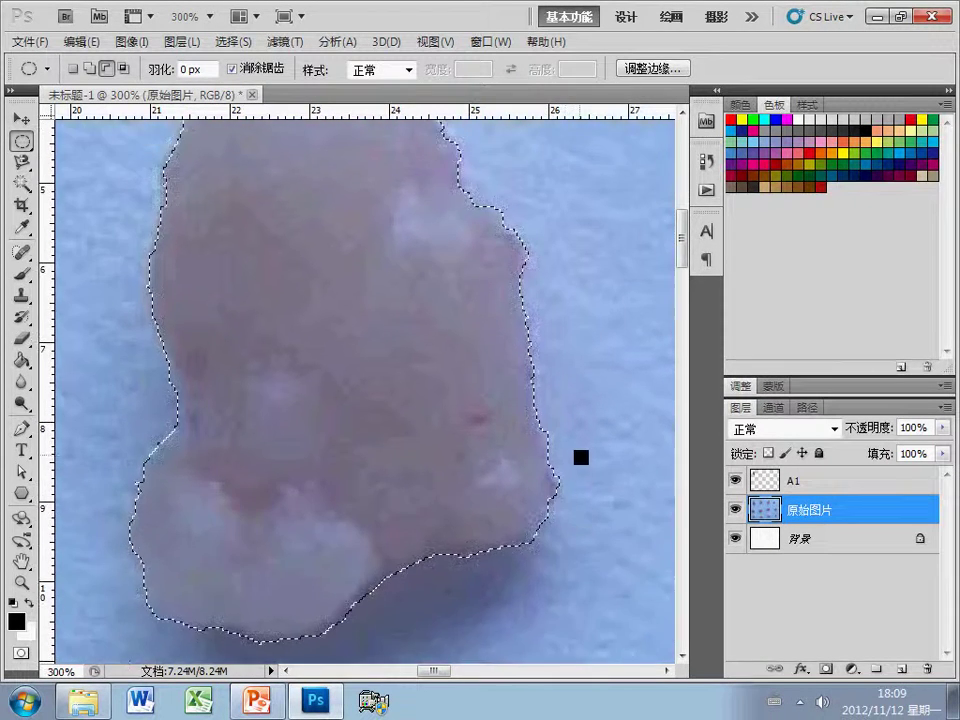
Check the second block's selection outline and copy the selected tissue from the 原始图片 layer onto a new layer.
scroll(572, 450, "up", 1)
scroll(400, 440, "up", 1)
scroll(555, 422, "down", 4)
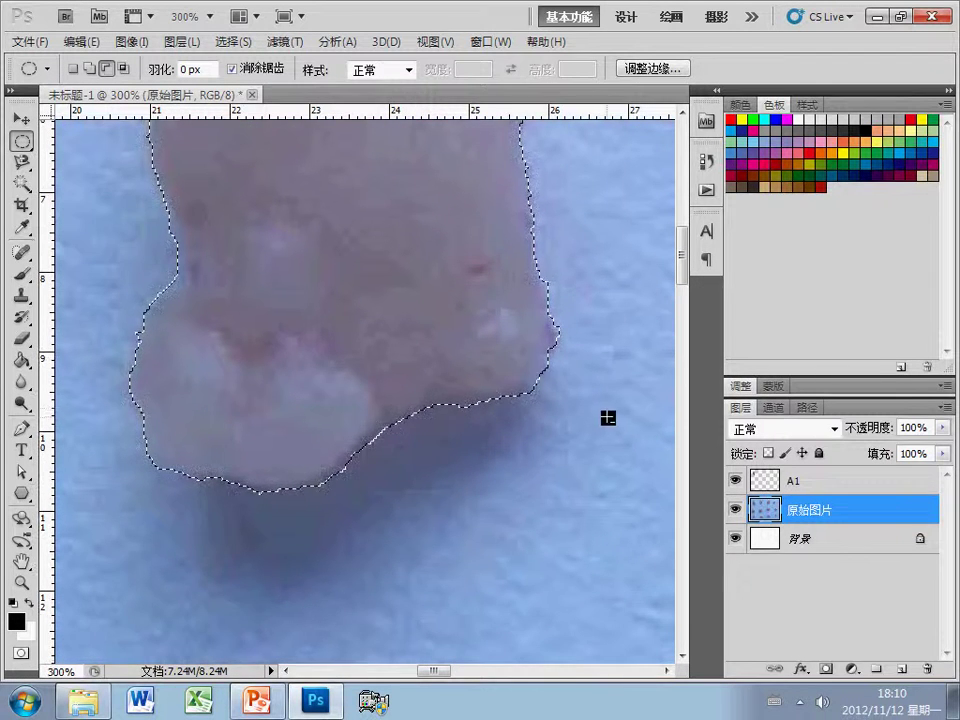
scroll(606, 418, "down", 1)
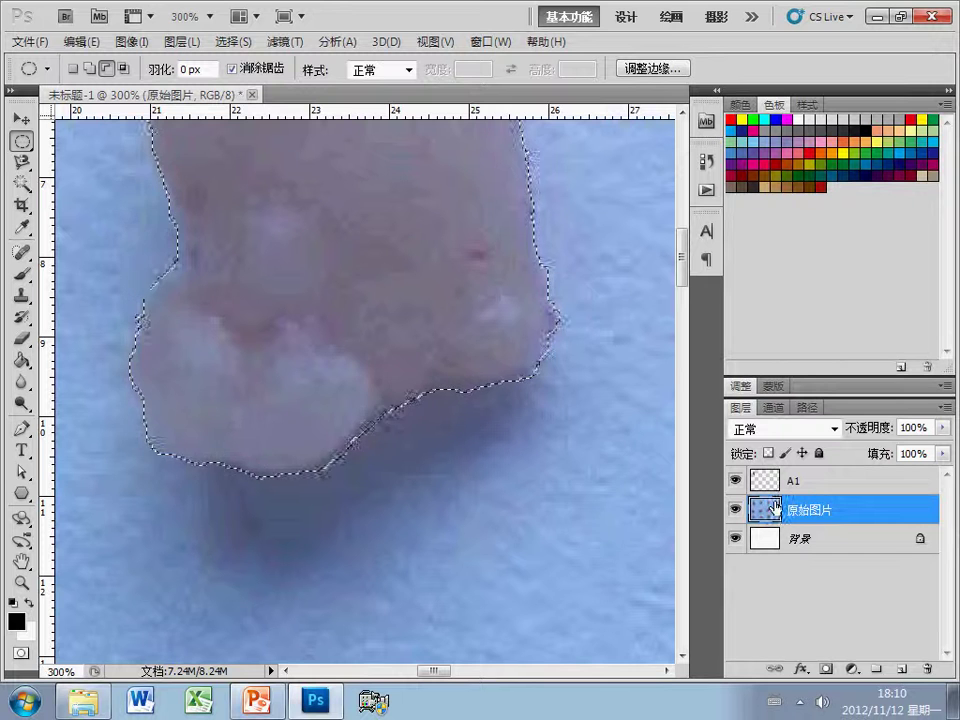
scroll(781, 507, "up", 1)
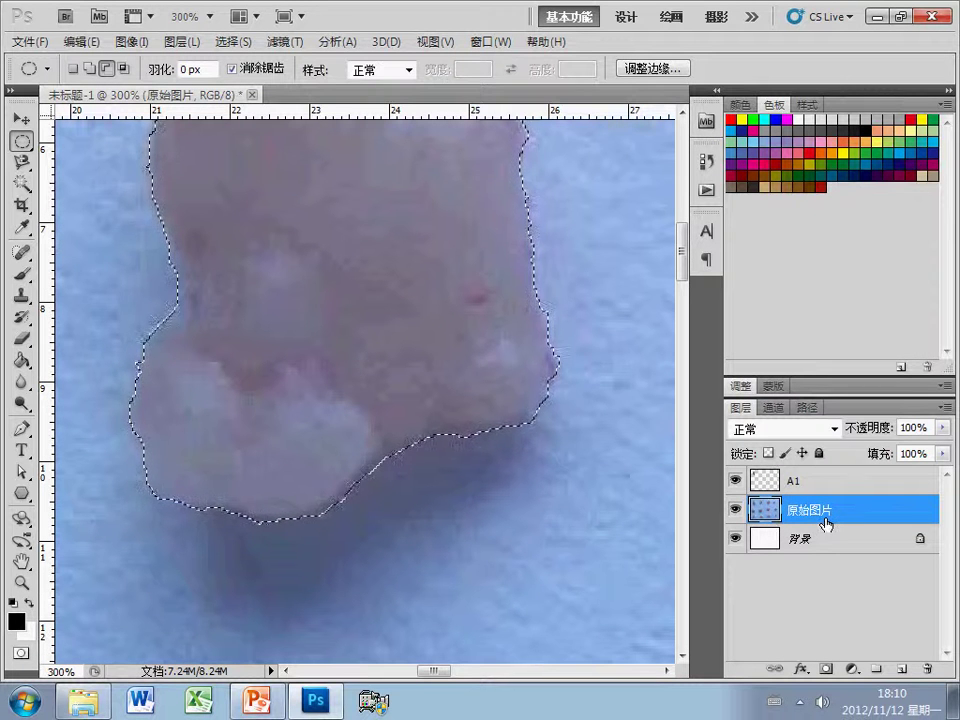
key("ctrl+j")
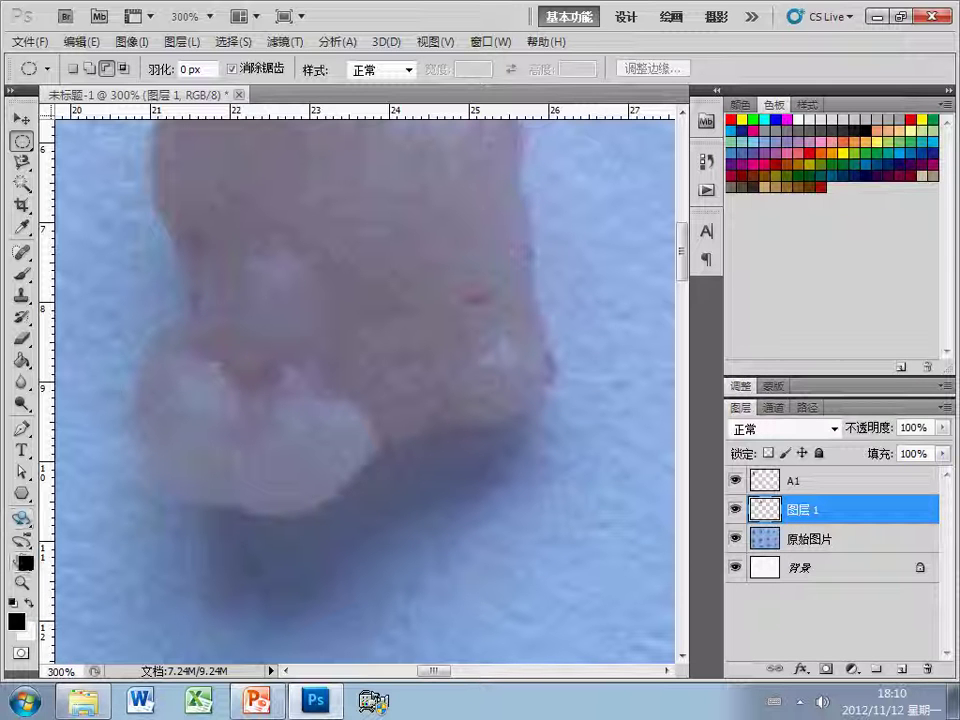
Fit the whole image in view, hide the 原始图片 and A1 layers, and toggle the new layer's visibility to inspect the cutout.
double_click(22, 562)
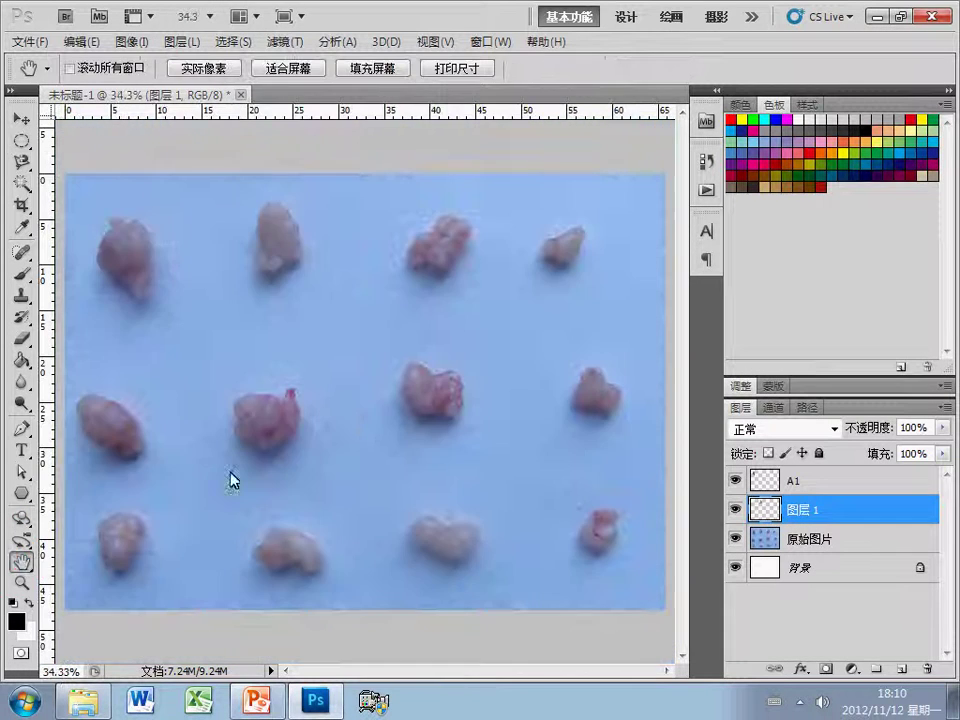
left_click(768, 543)
left_click(735, 539)
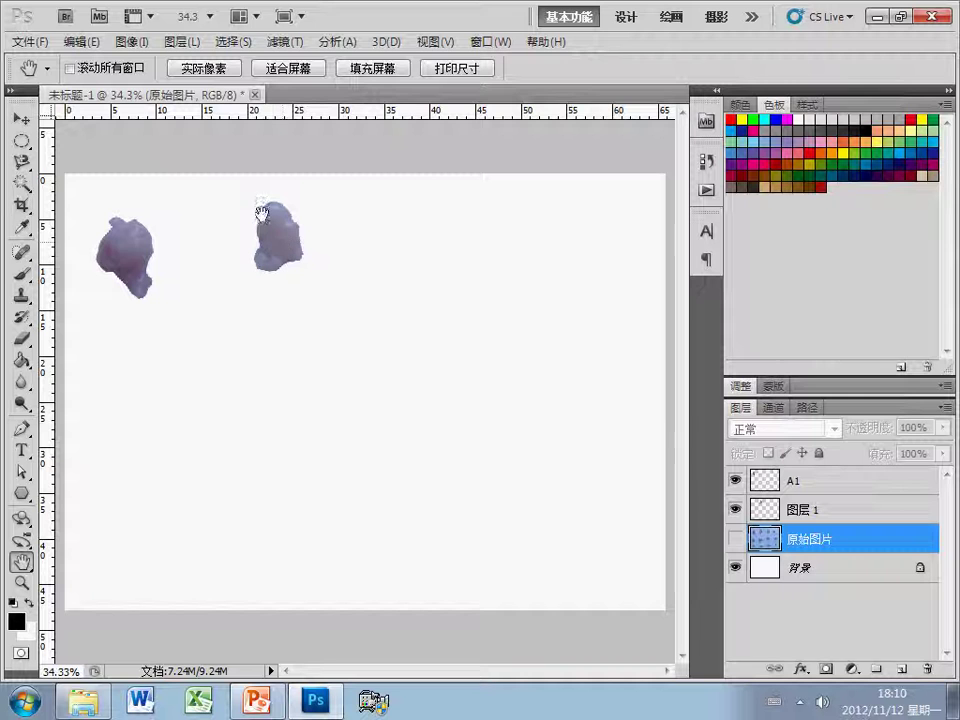
left_click(735, 480)
left_click(767, 512)
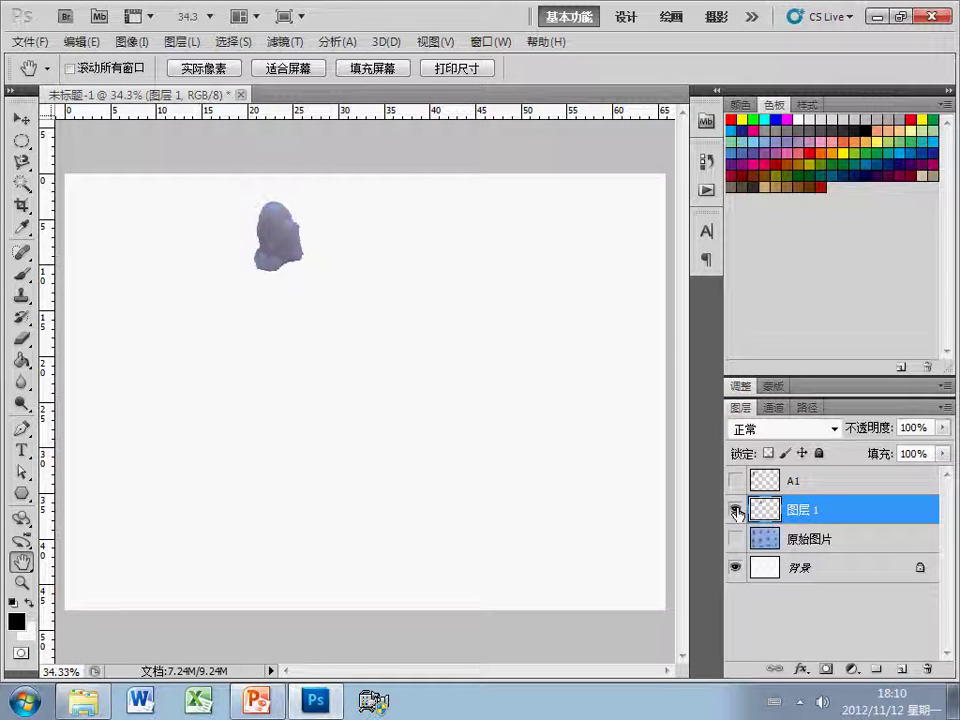
left_click(737, 512)
left_click(737, 512)
left_click(737, 512)
left_click(737, 512)
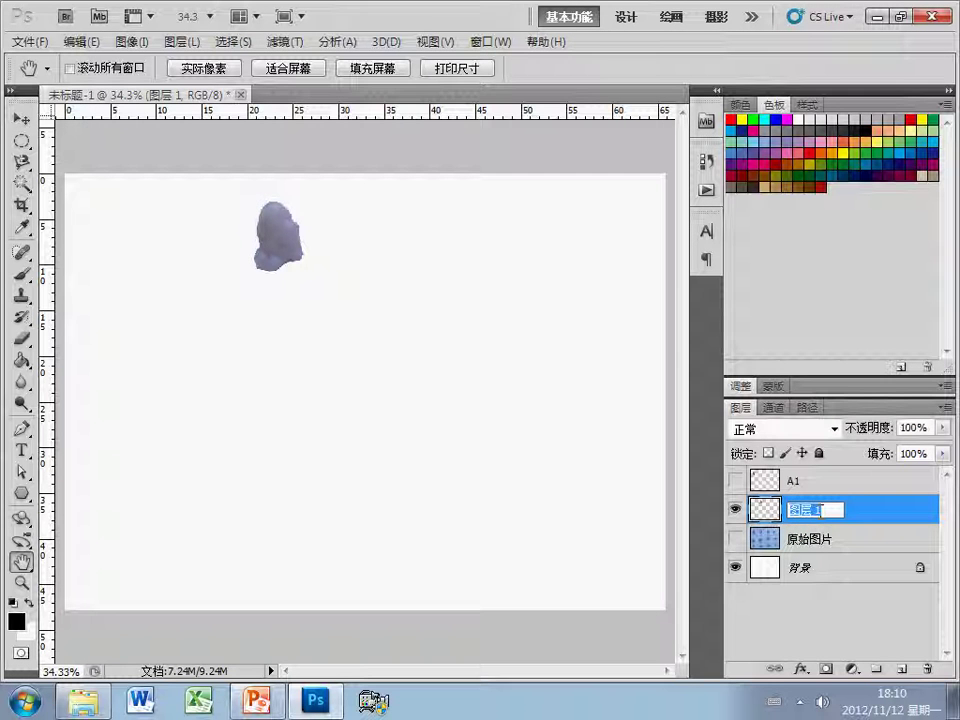
Rename the second block's cutout layer as A2.
type("1")
key("BackSpace")
type("A2")
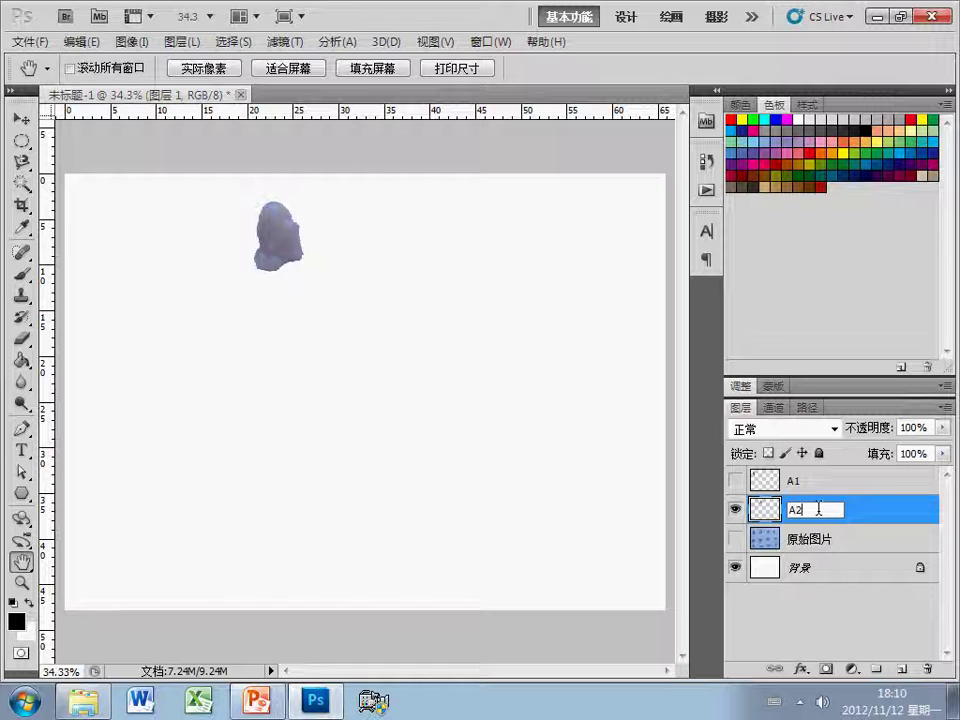
key("Return")
Show the A1 and 原始图片 layers again.
left_click(735, 481)
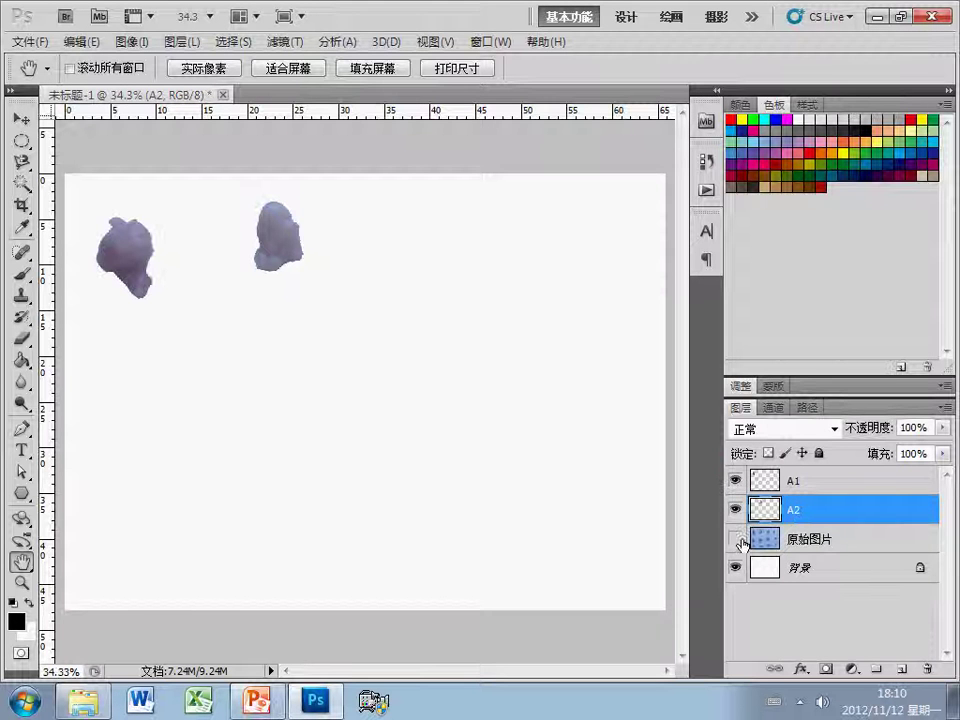
left_click(735, 539)
left_click(785, 540)
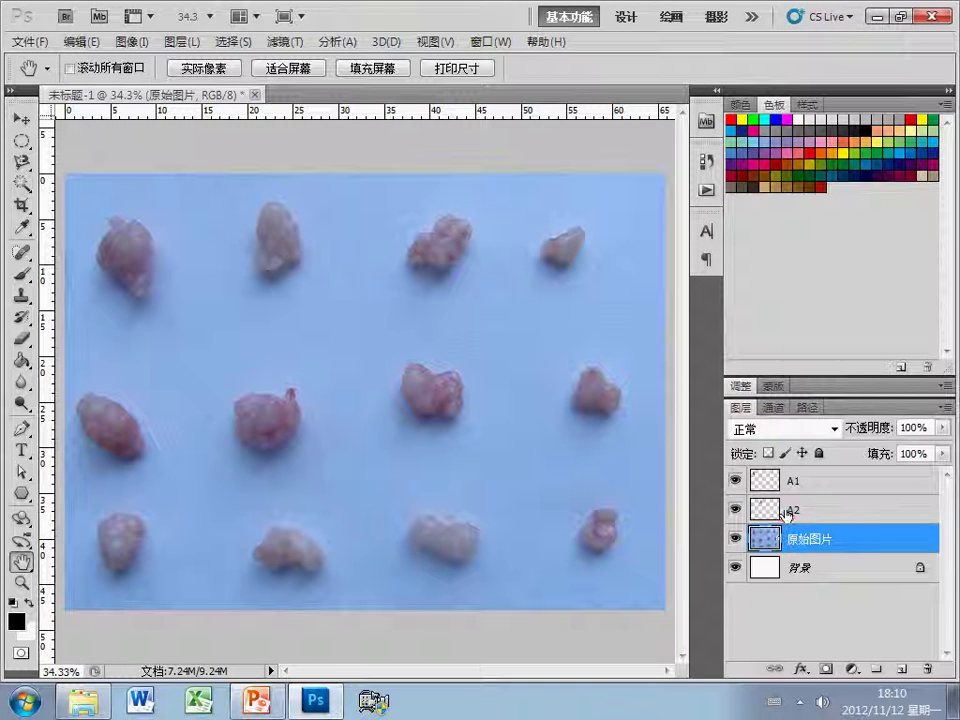
left_click(779, 512)
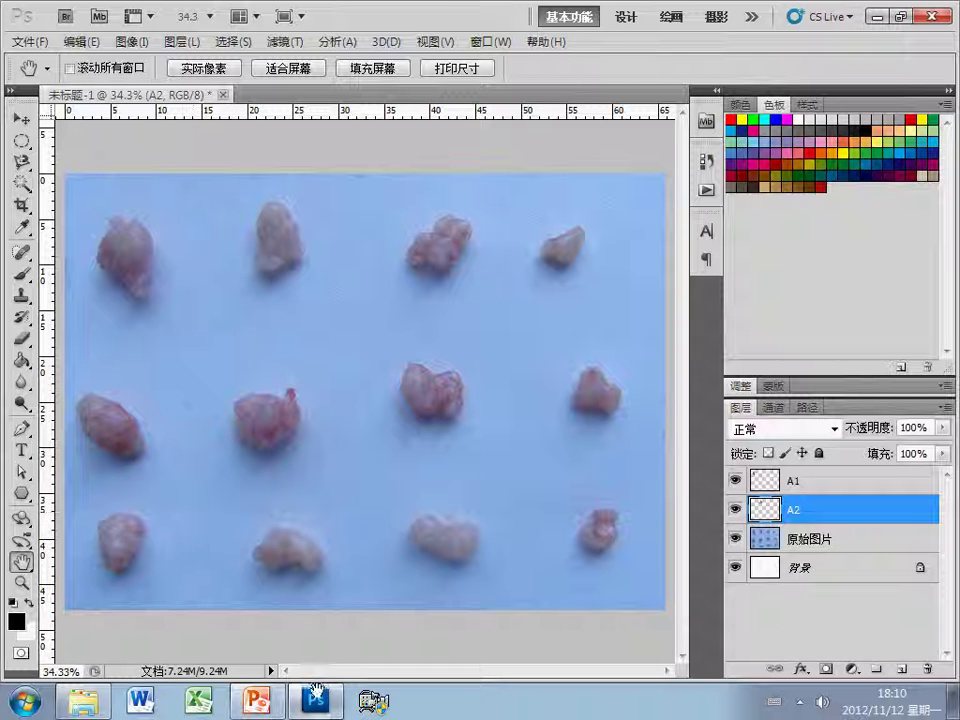
Switch to PowerPoint, highlight the third example's text 熟练运用选区的加减 on the slide, and return to Photoshop.
left_click(257, 702)
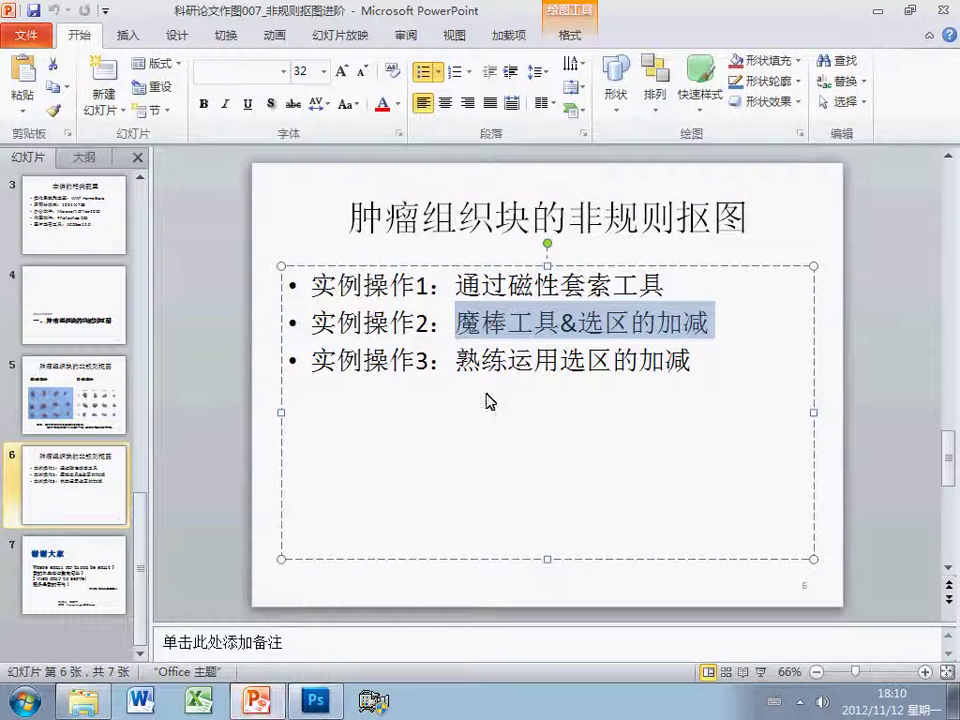
left_click(508, 363)
mouse_move(456, 361)
left_mouse_down()
mouse_move(692, 361)
mouse_move(446, 349)
left_mouse_up()
left_click(693, 362)
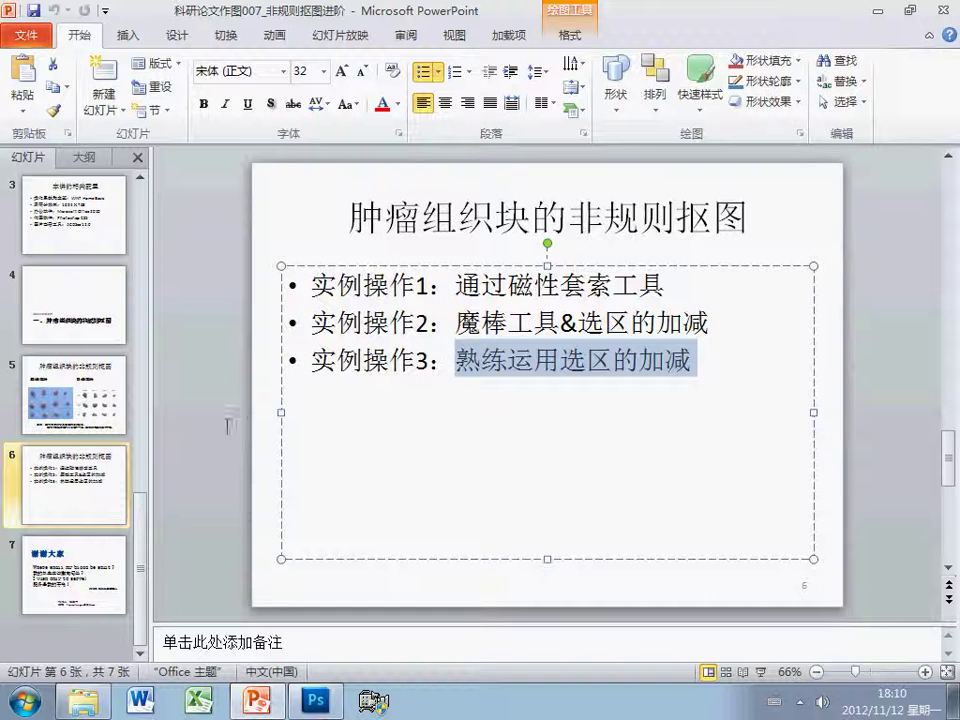
left_click(234, 468)
left_click(313, 703)
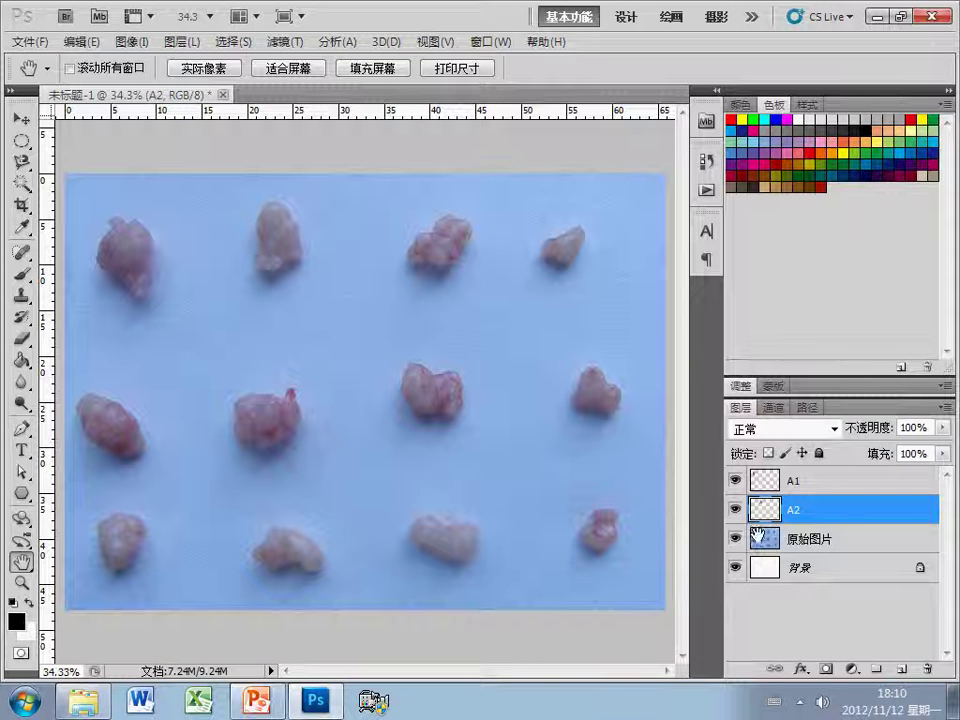
On the 原始图片 layer, draw a large elliptical selection around the third tissue block in the top row.
left_click(766, 540)
left_click(22, 578)
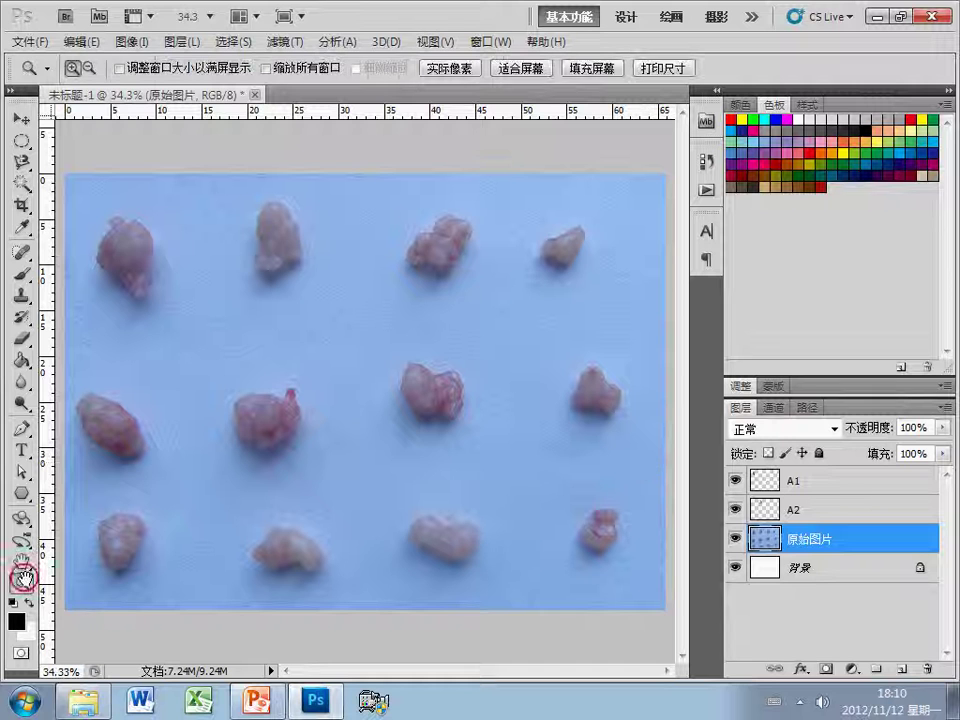
left_click(468, 258)
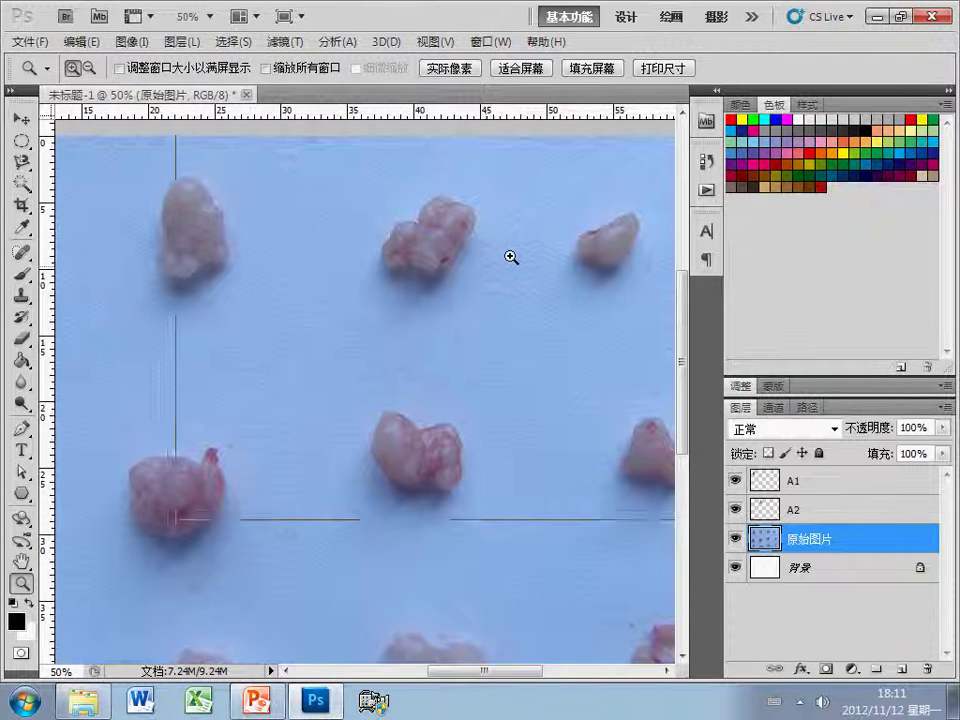
left_click(497, 257)
left_click(495, 260)
left_click(418, 266)
scroll(518, 371, "up", 3)
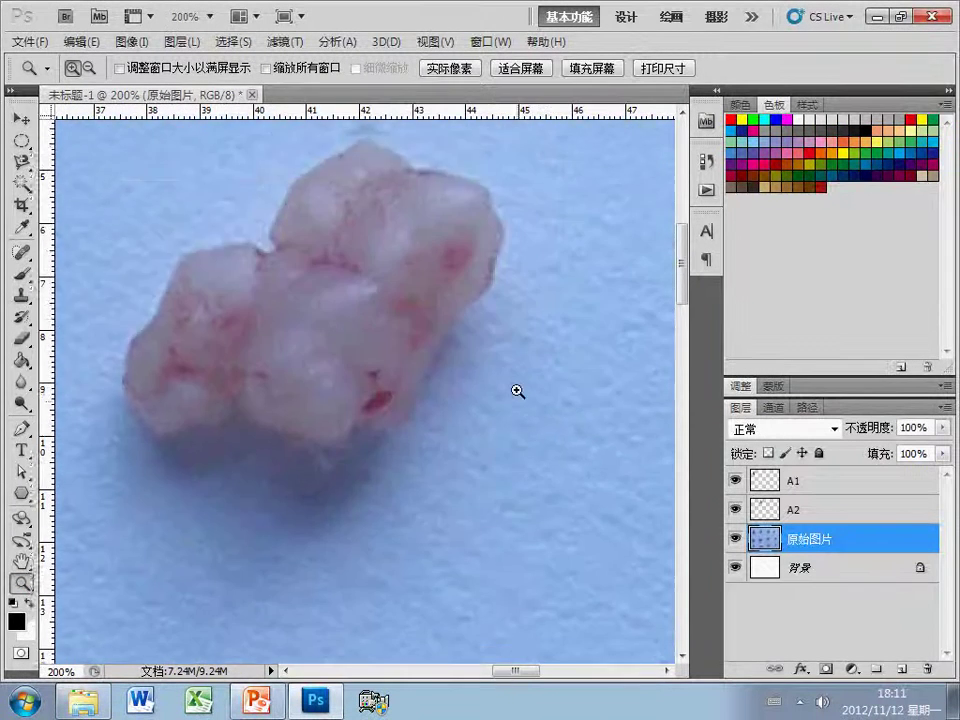
left_click(377, 387)
left_click(409, 364, "alt")
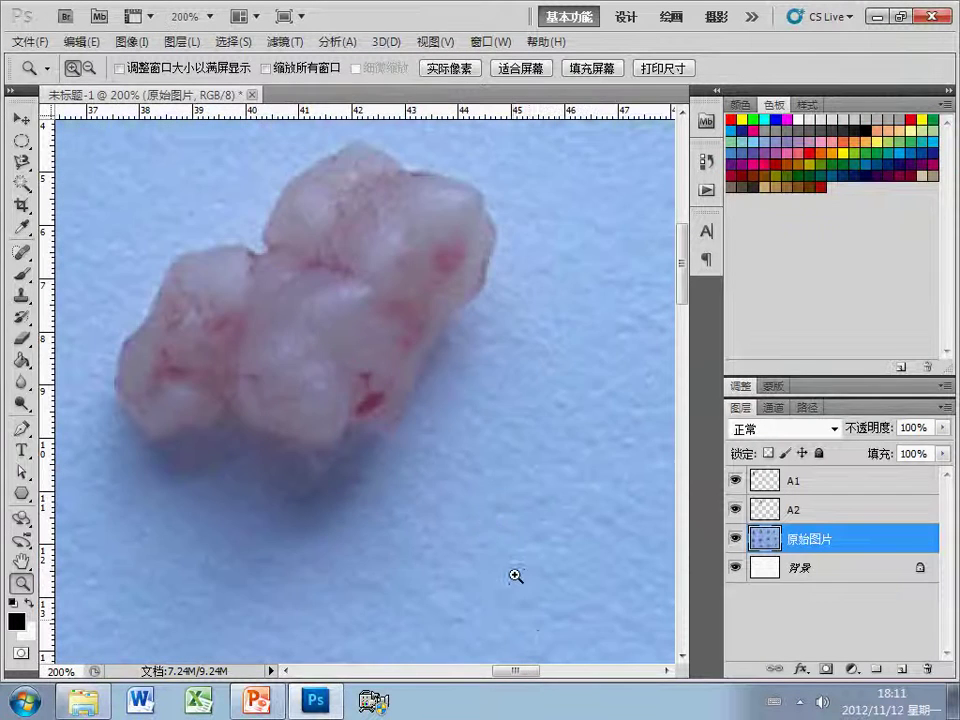
left_click_drag(521, 671, 522, 677)
scroll(572, 594, "up", 2)
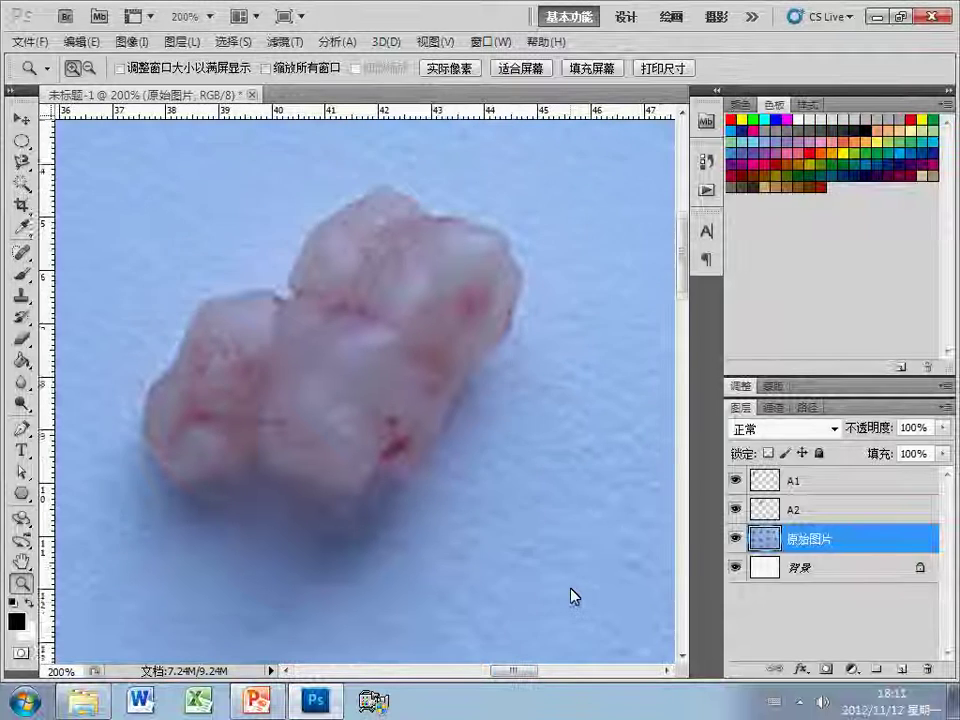
left_click(20, 139)
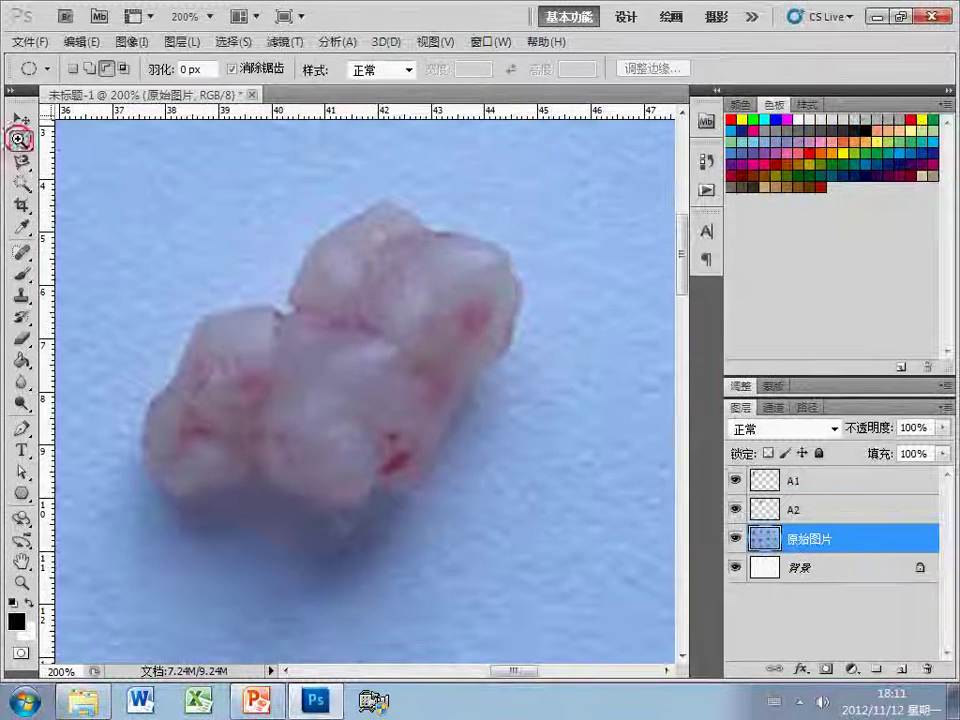
left_click_drag(615, 600, 152, 152)
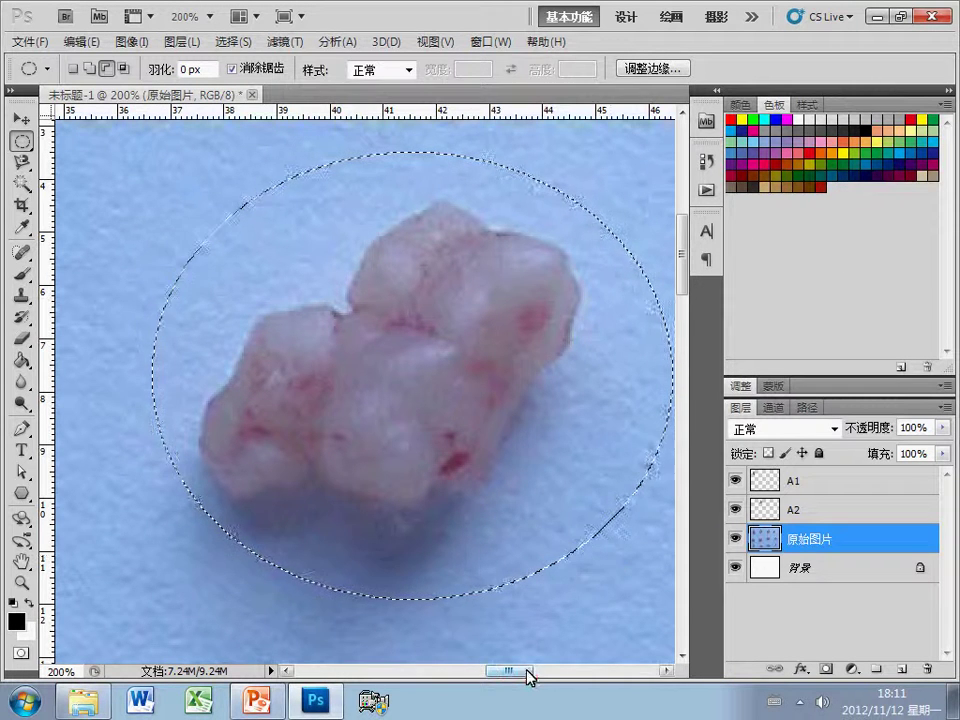
left_click_drag(519, 671, 523, 677)
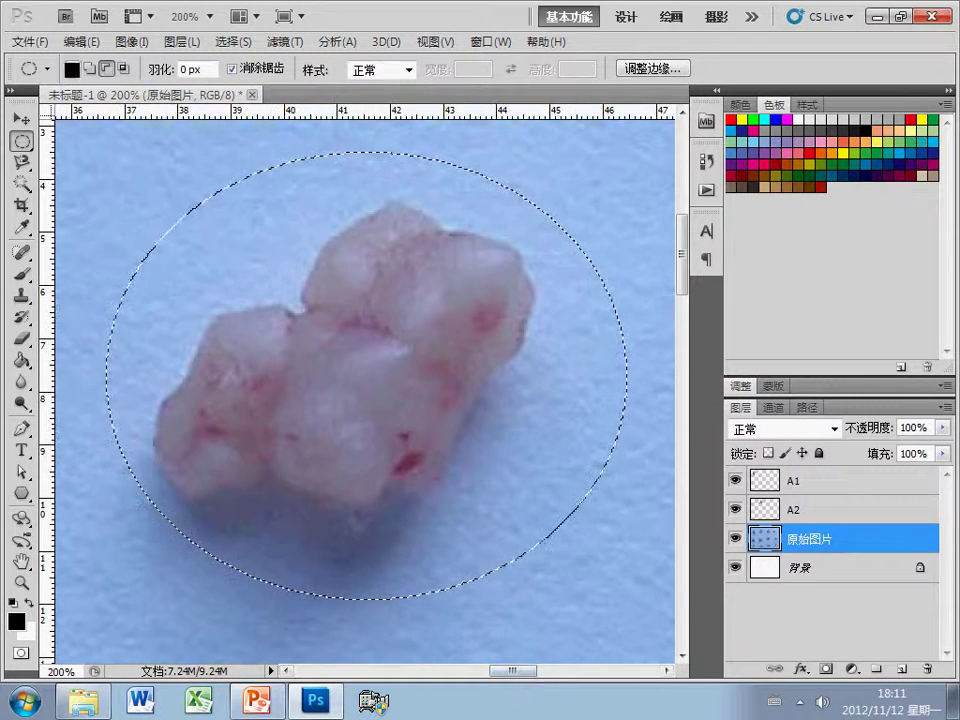
Subtract the blue background around the third block with the Magic Wand at tolerance 32, undoing any accidental deselection.
left_click(21, 184)
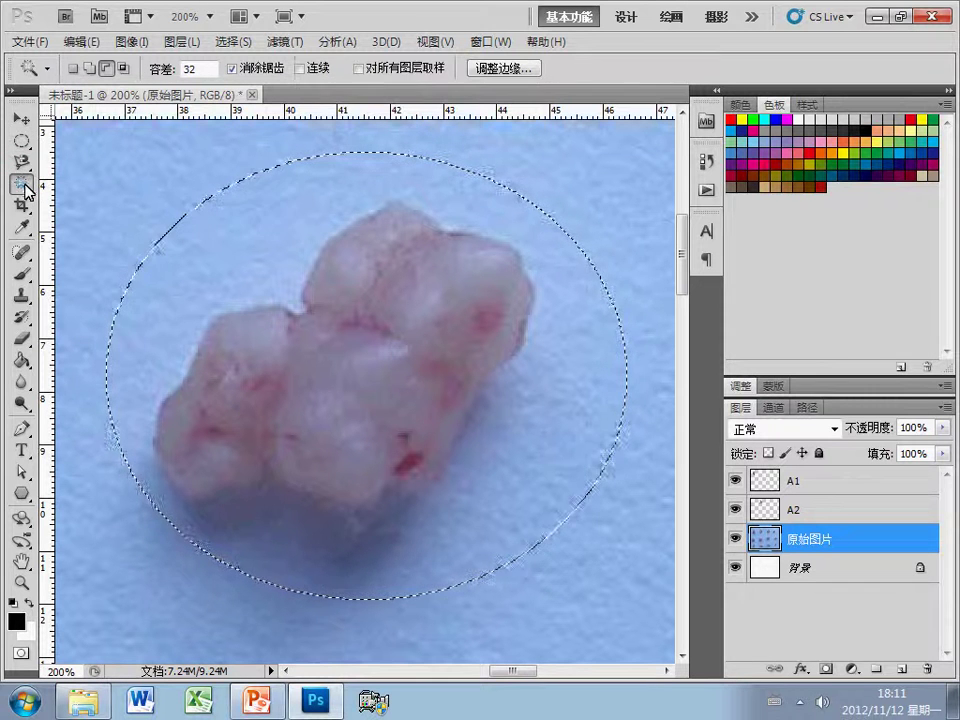
left_click(112, 68)
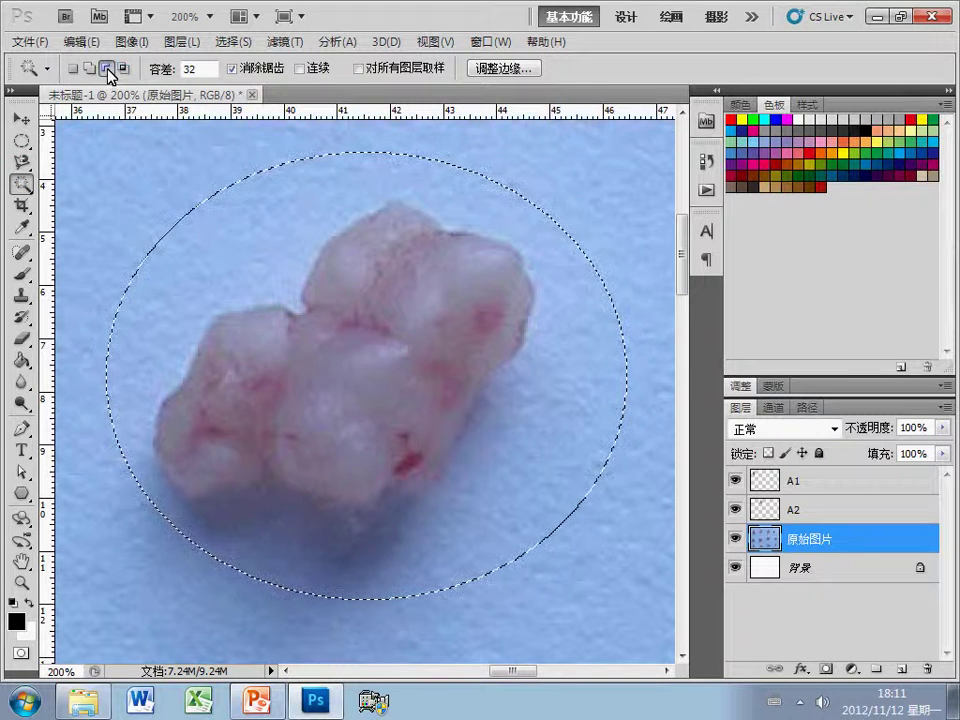
left_click(267, 235)
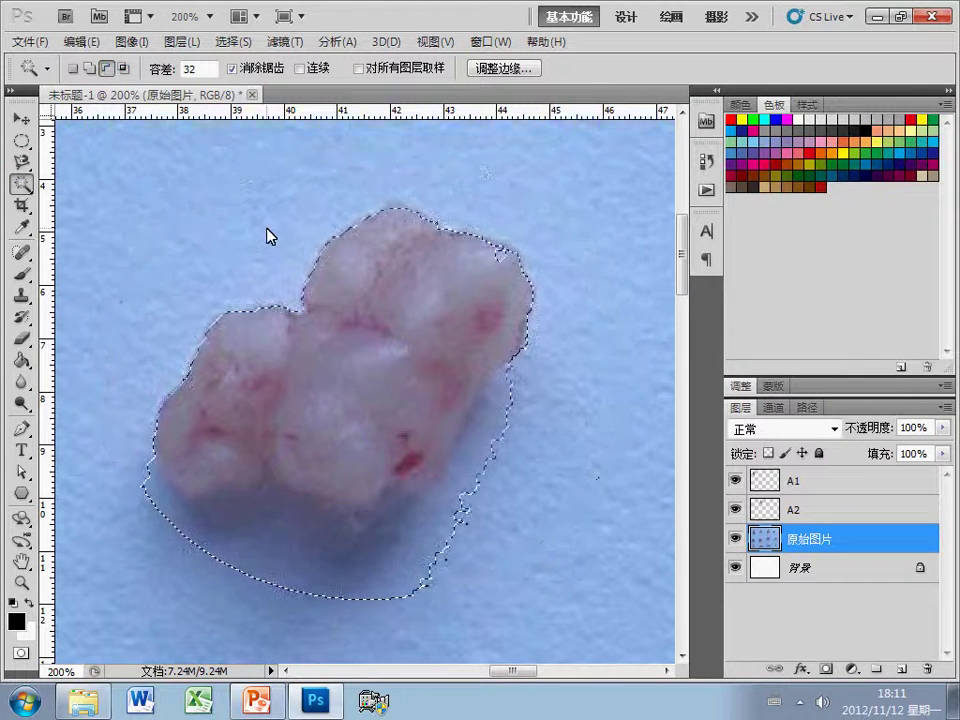
left_click(21, 140)
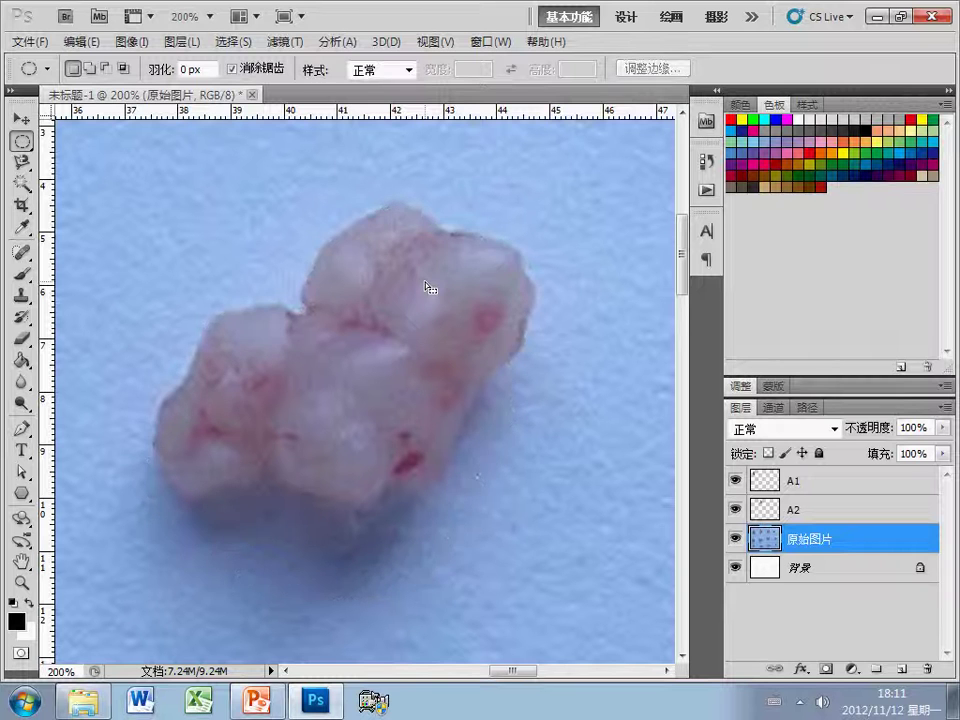
key("ctrl+z")
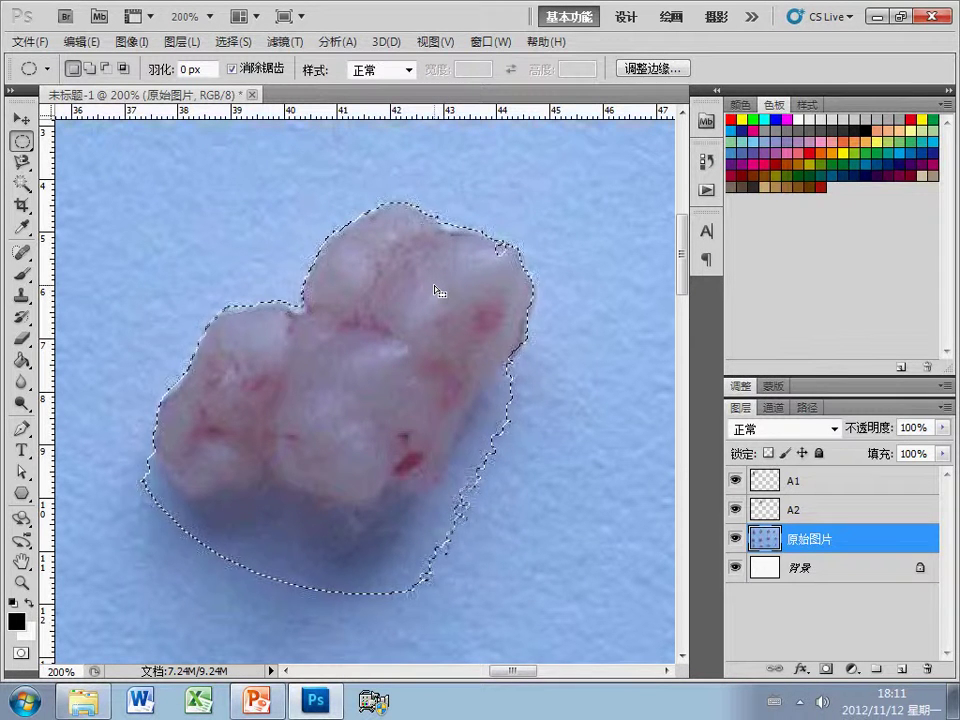
Add an ellipse to the selection over the small unselected hole near the block's upper right edge.
left_click(21, 583)
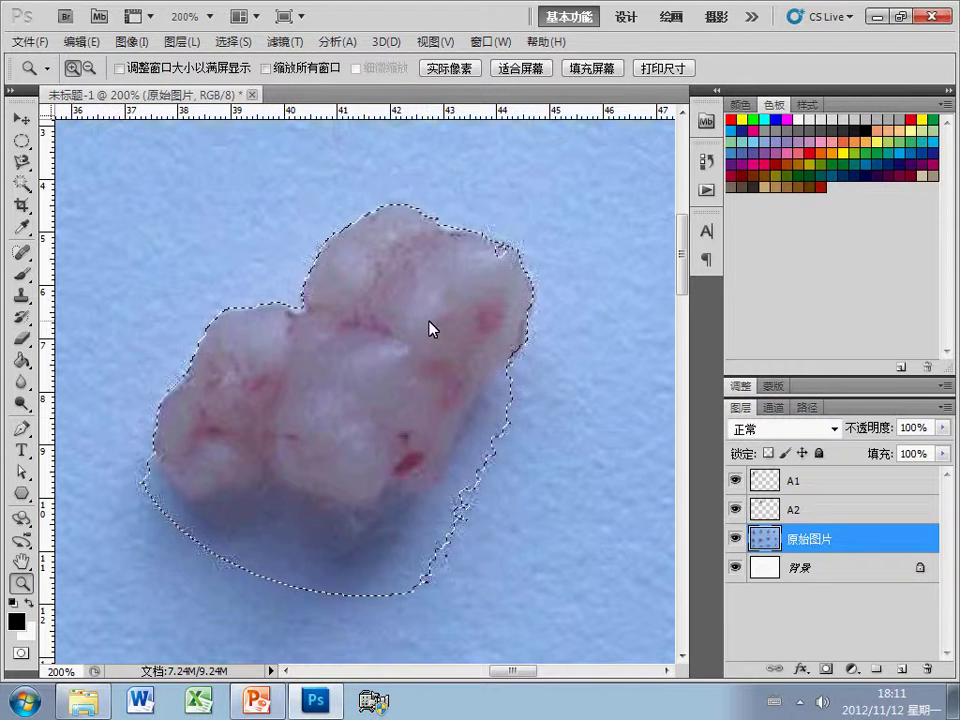
left_click(538, 258)
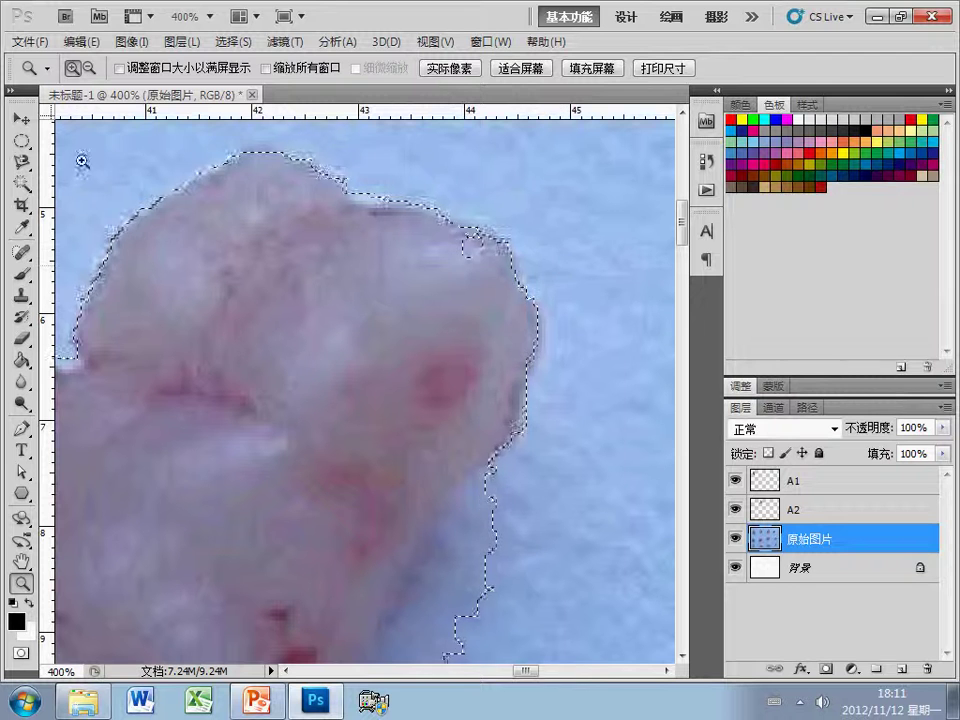
key("m")
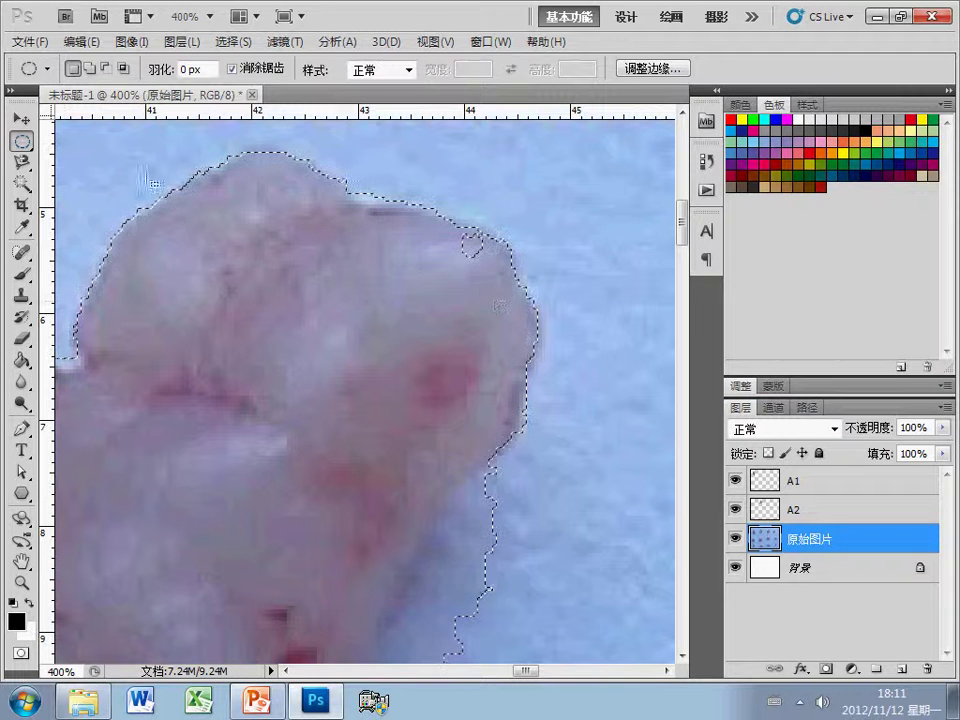
left_click(108, 69)
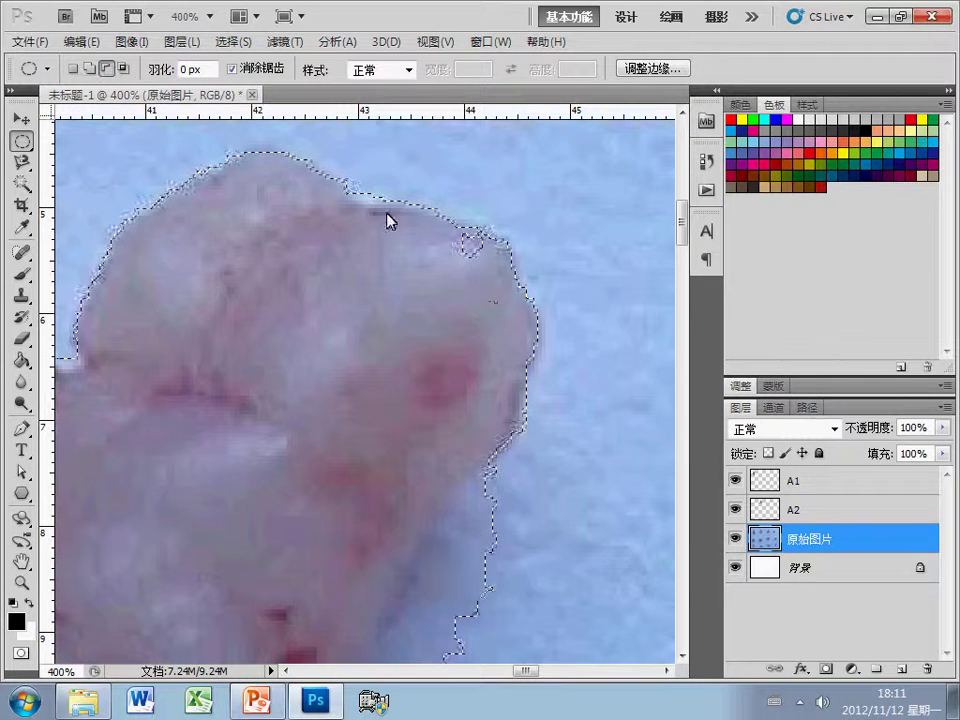
left_click_drag(503, 306, 503, 306)
key("ctrl+z")
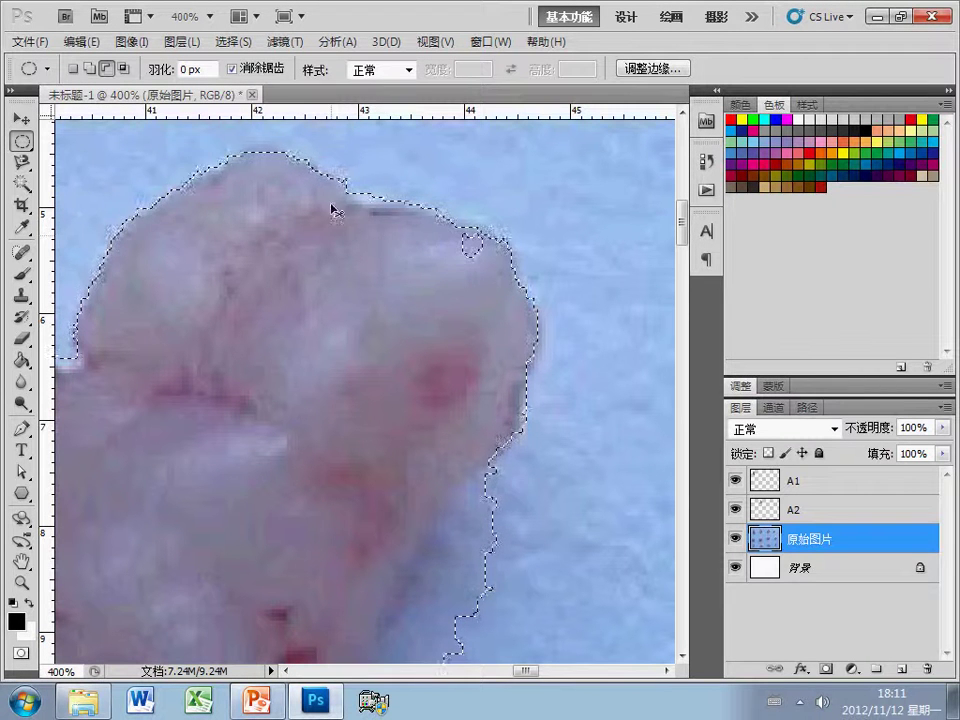
left_click(90, 69)
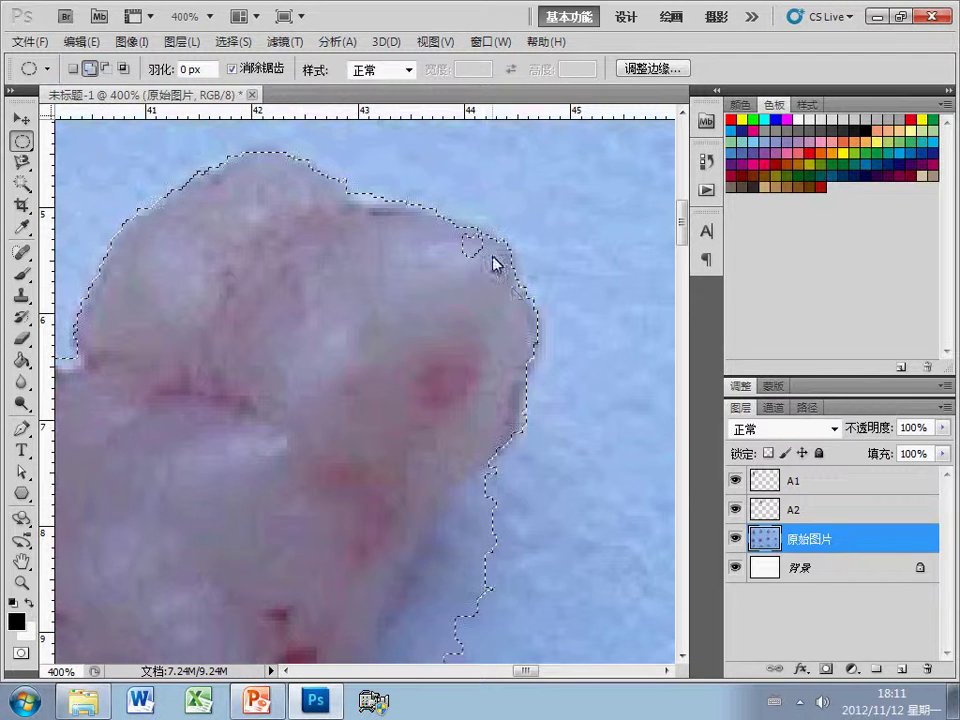
left_click_drag(506, 326, 428, 241)
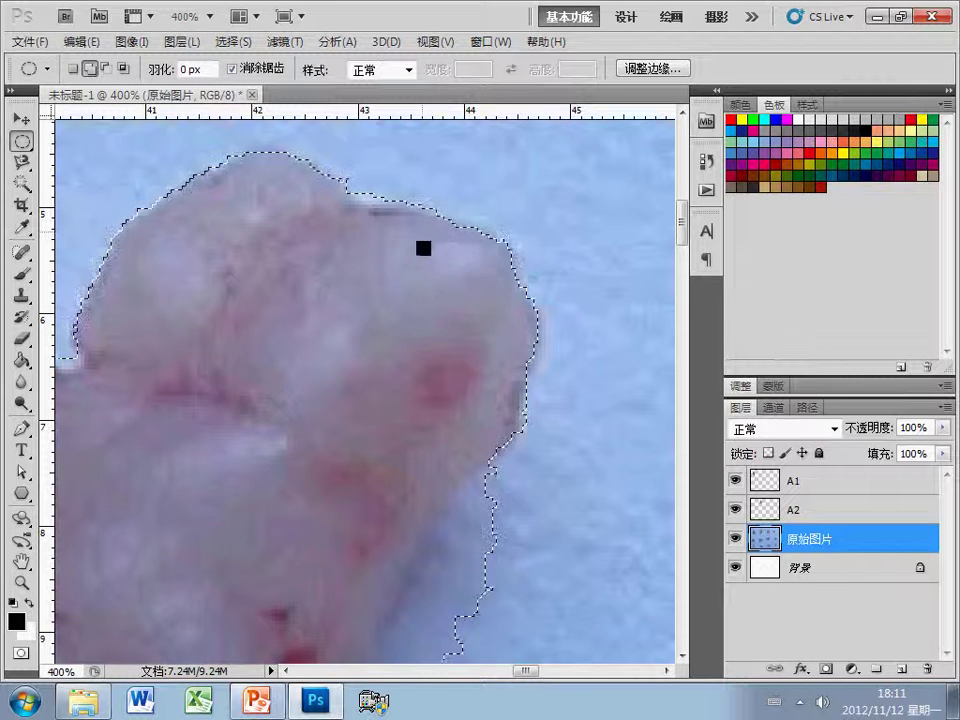
Subtract the shadow beneath the third tissue block from the selection with the Magnetic Lasso, tracing the block's lower edge and looping around the shadow.
scroll(437, 259, "down", 5)
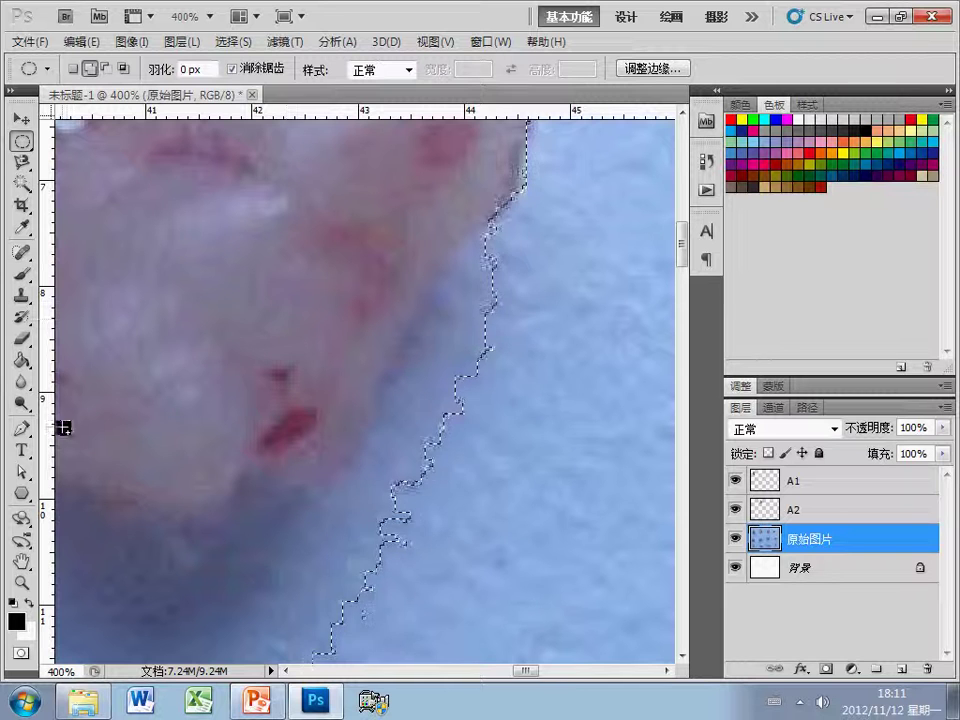
key("z")
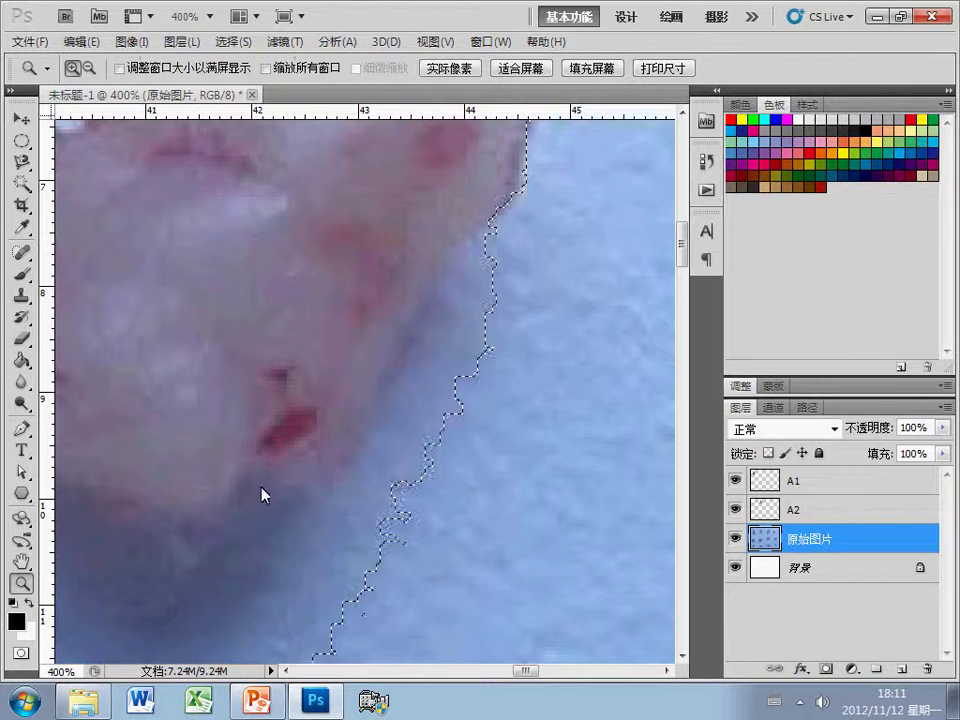
left_click(294, 478, "alt")
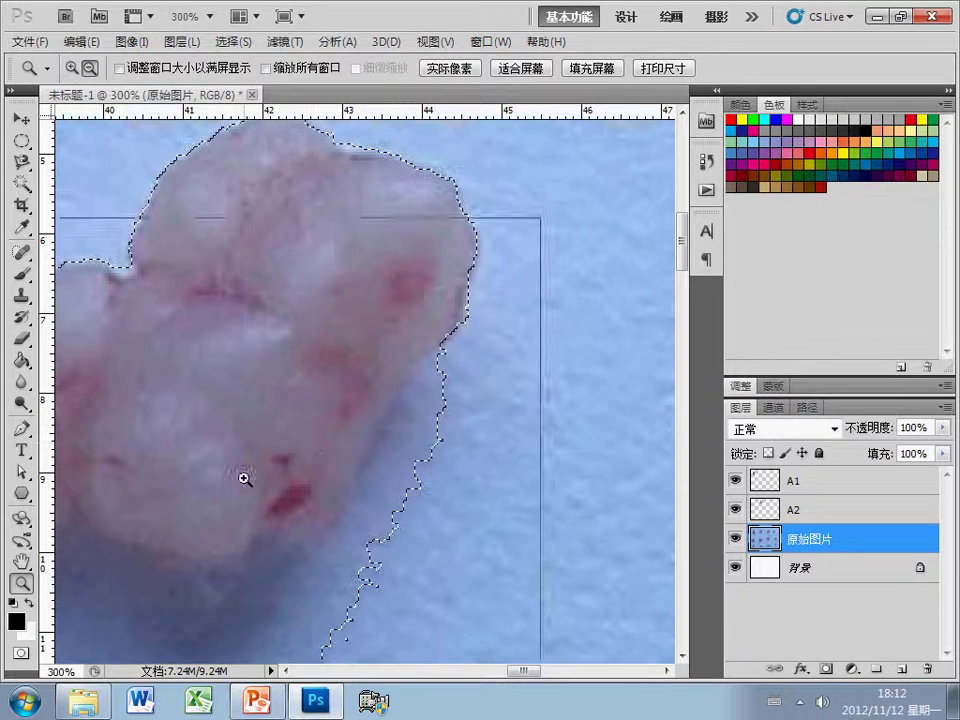
left_click(243, 479, "alt")
scroll(150, 470, "down", 2)
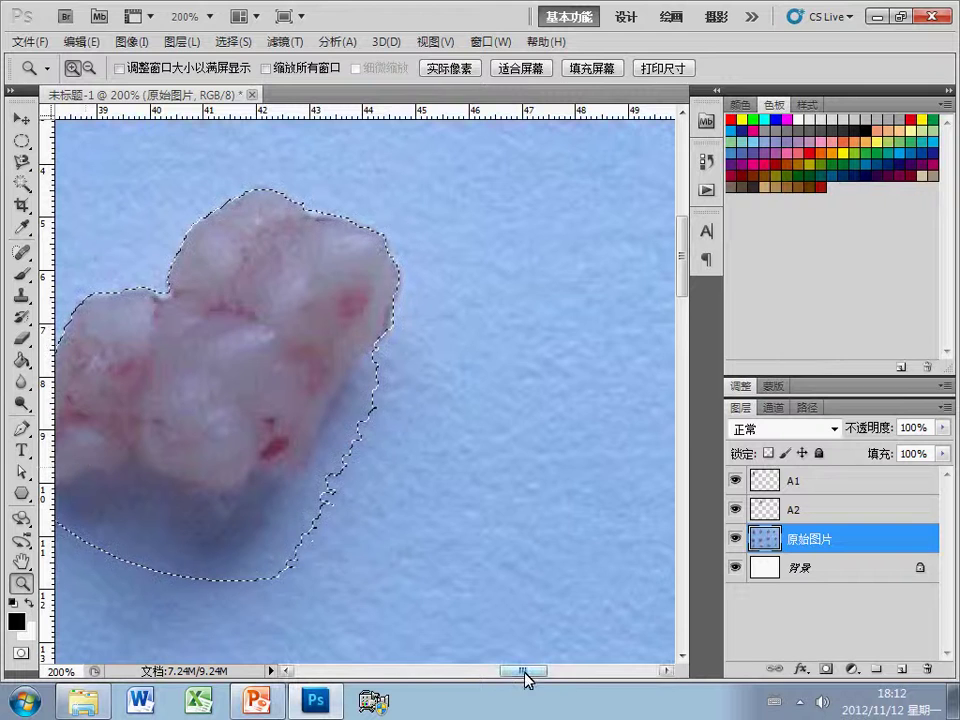
left_click_drag(525, 675, 514, 675)
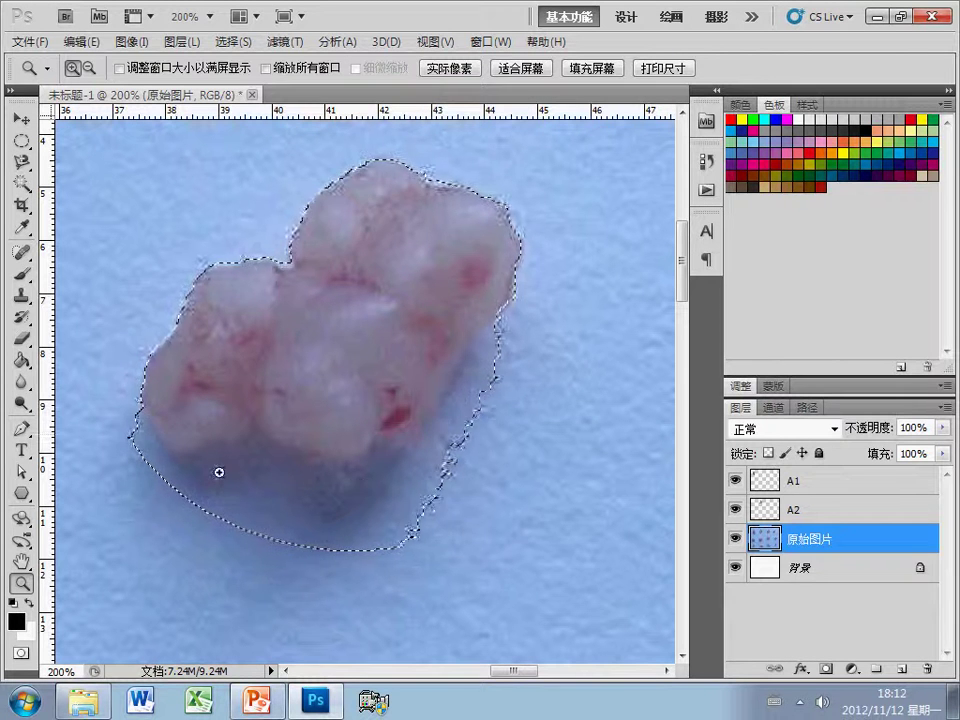
left_click(22, 163)
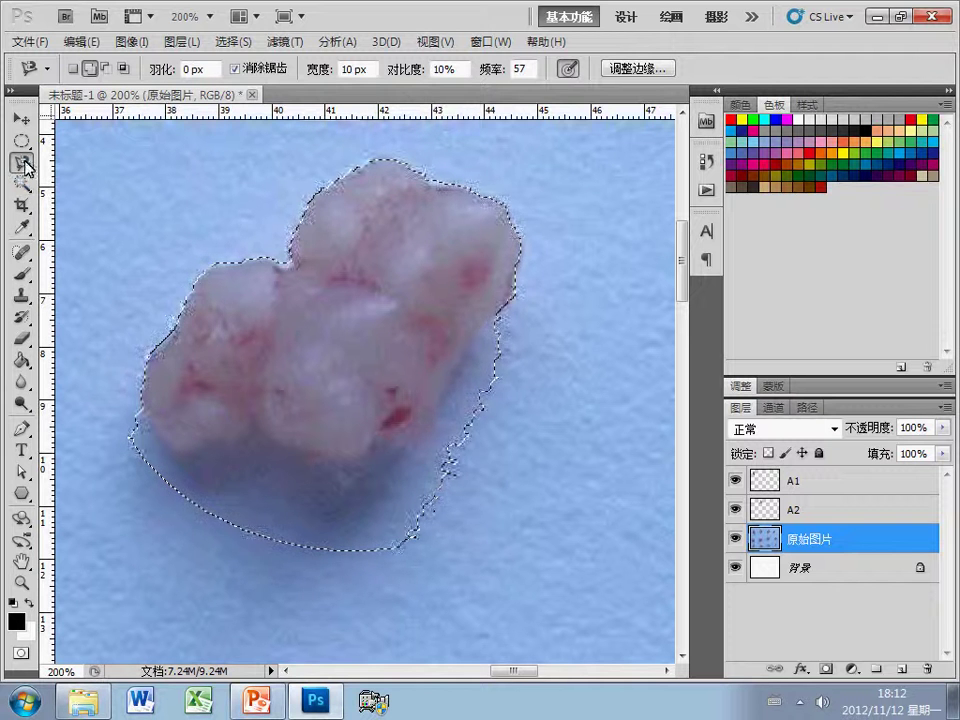
left_click(106, 68)
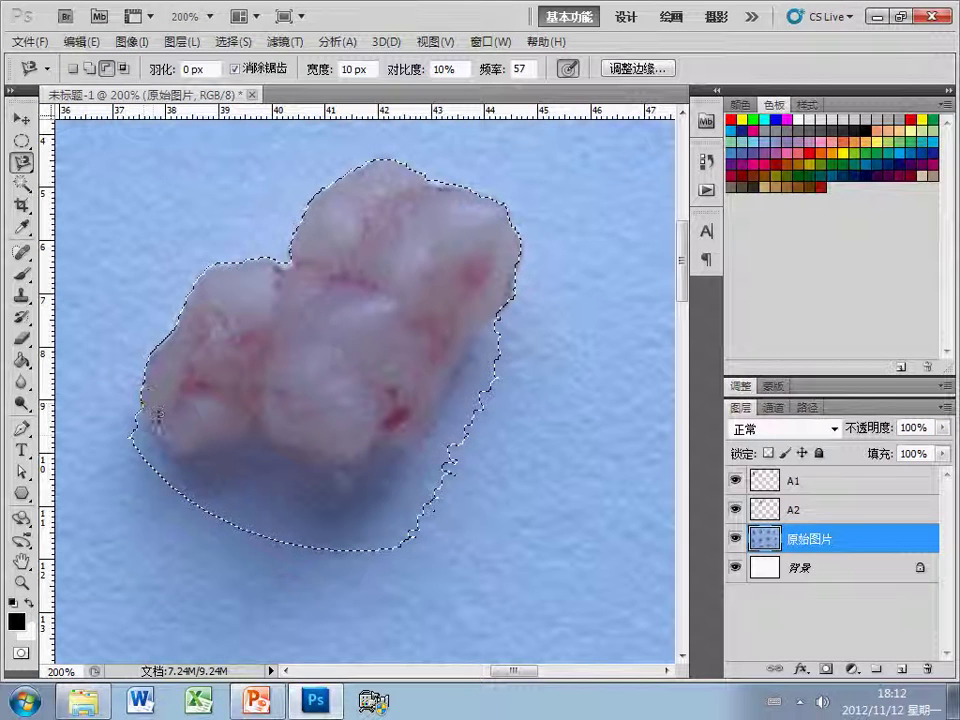
left_click(174, 450)
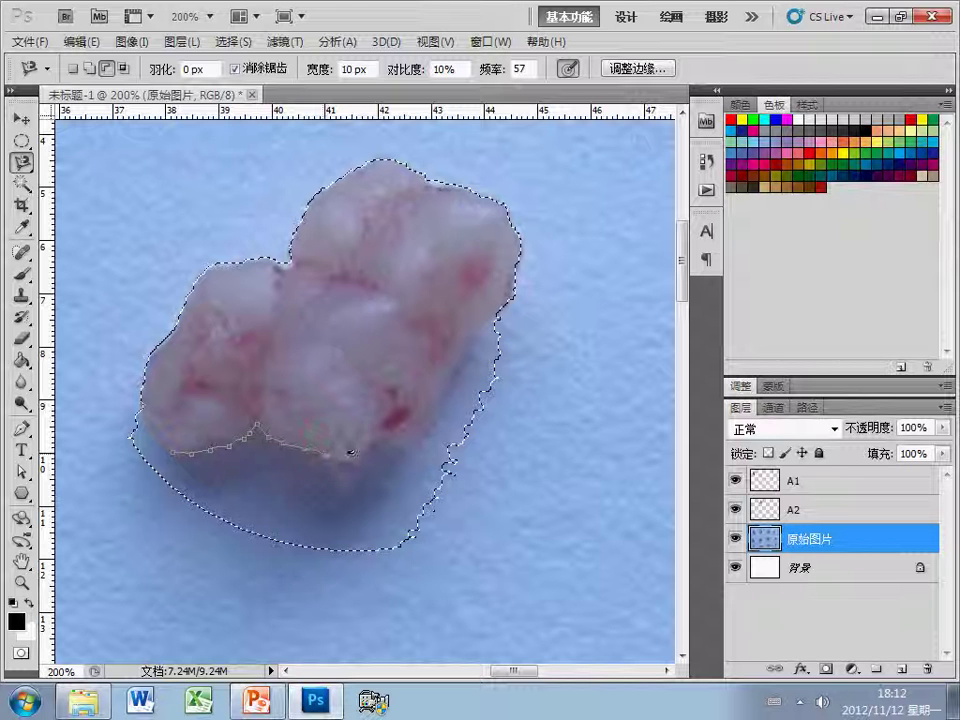
left_click(388, 433)
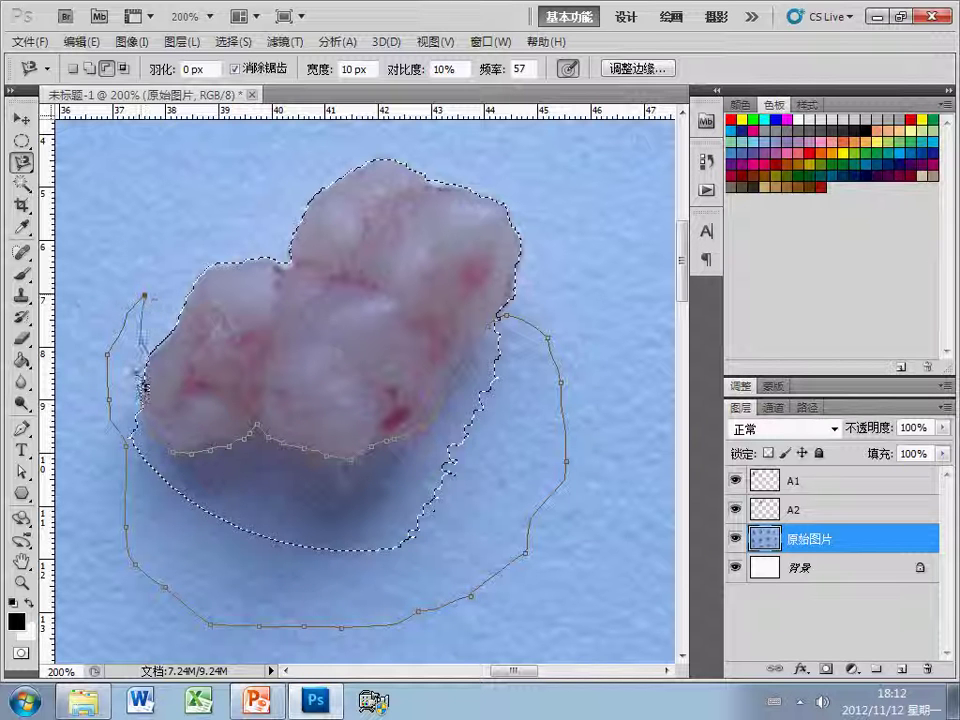
left_click(145, 393)
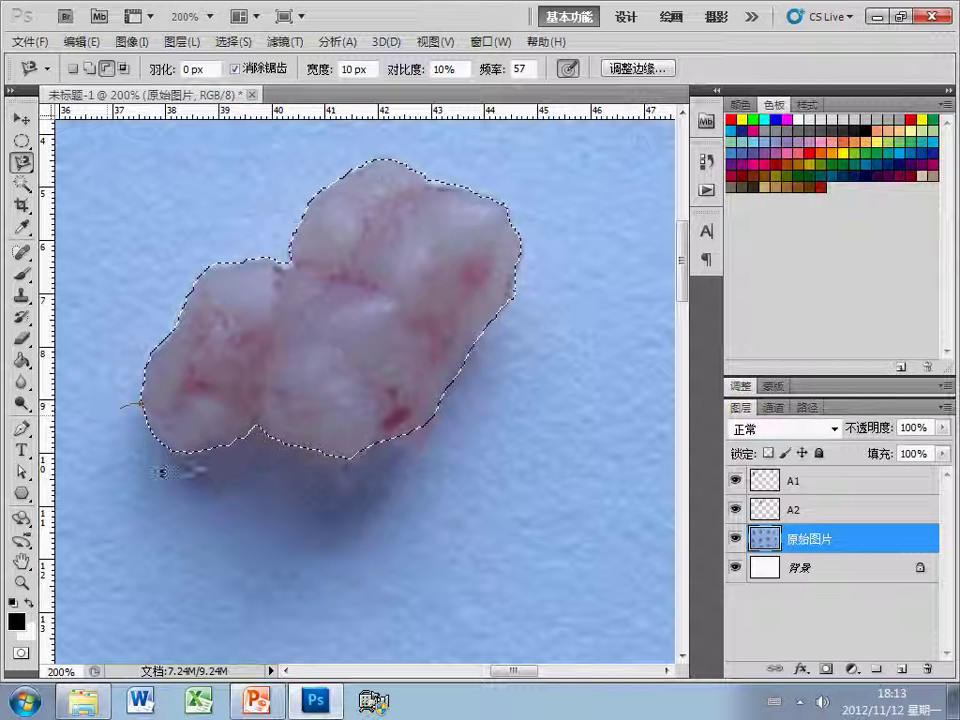
left_click(186, 407)
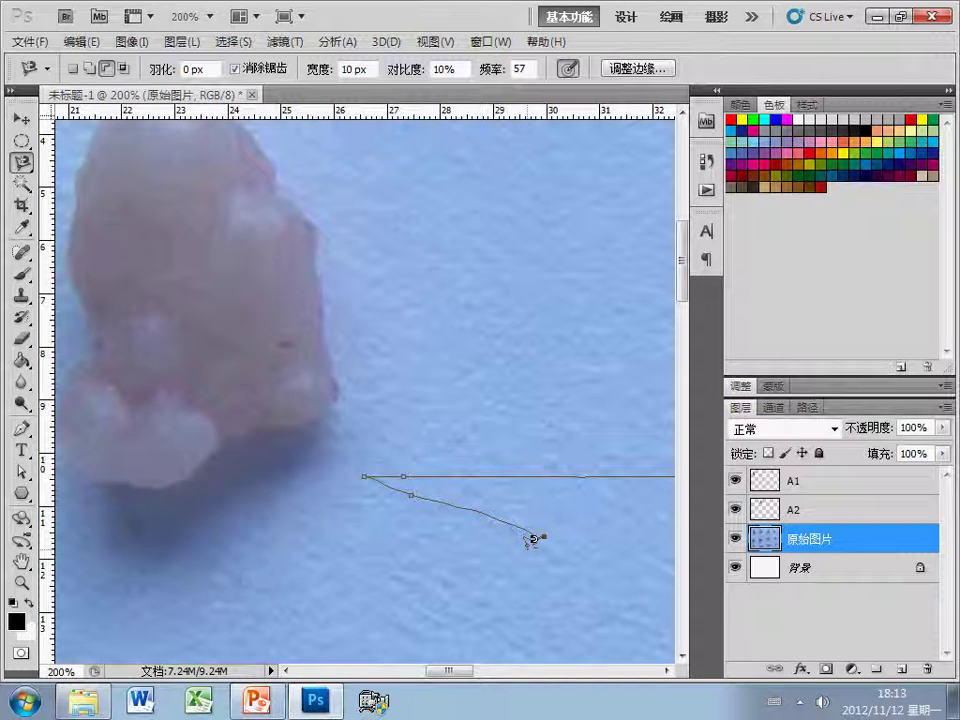
key("Escape")
left_click_drag(455, 679, 525, 682)
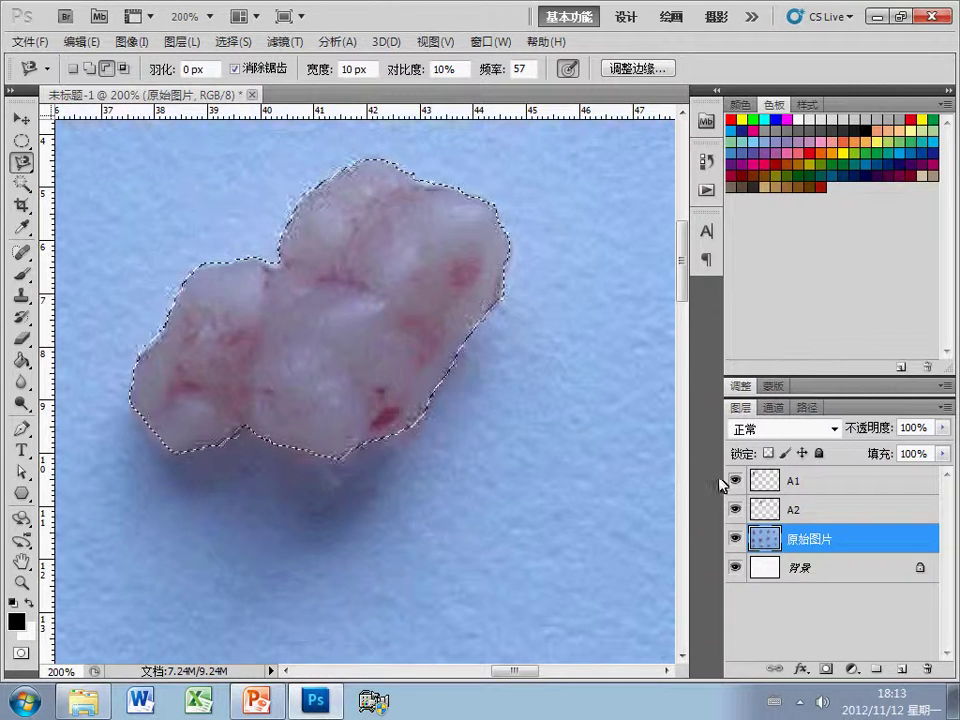
Copy the selected third tissue block to its own layer and name that layer A3.
key("ctrl+j")
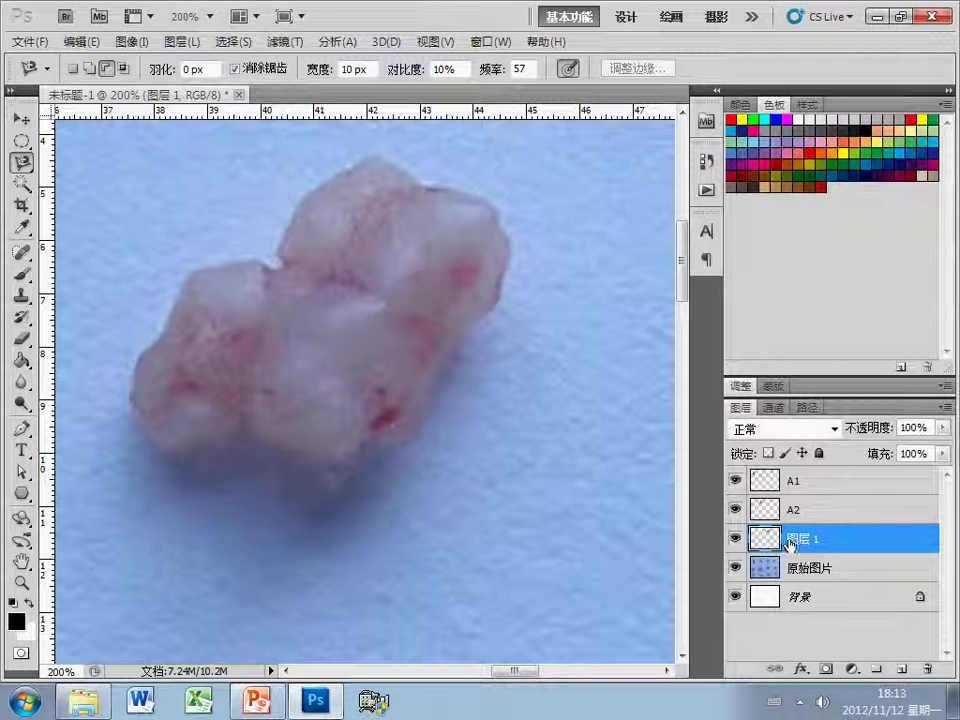
double_click(803, 541)
type("a")
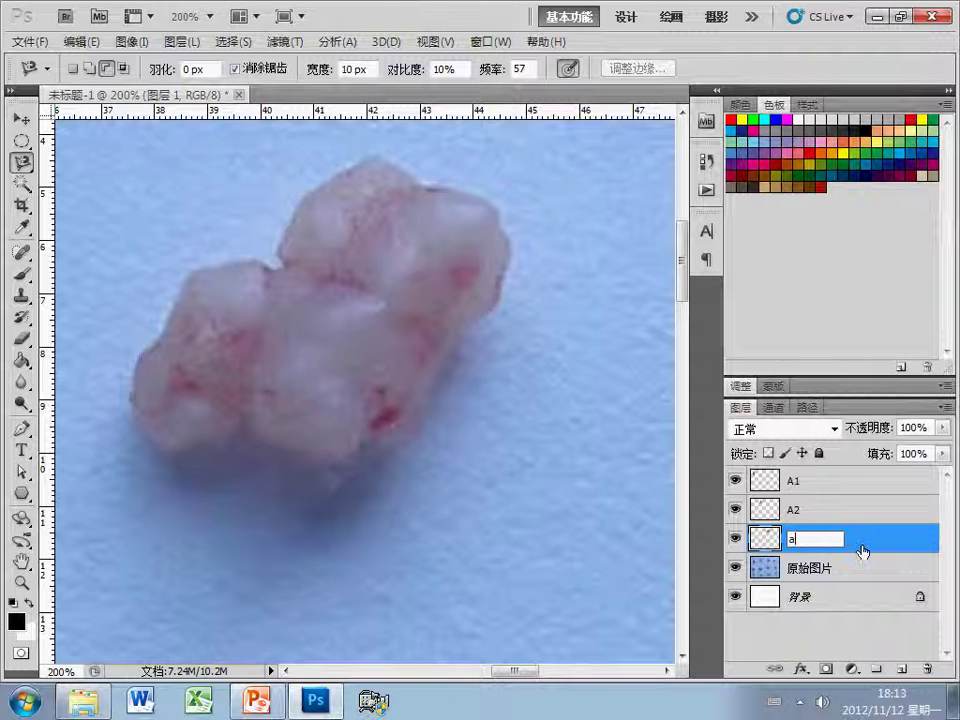
type("3")
key("Return")
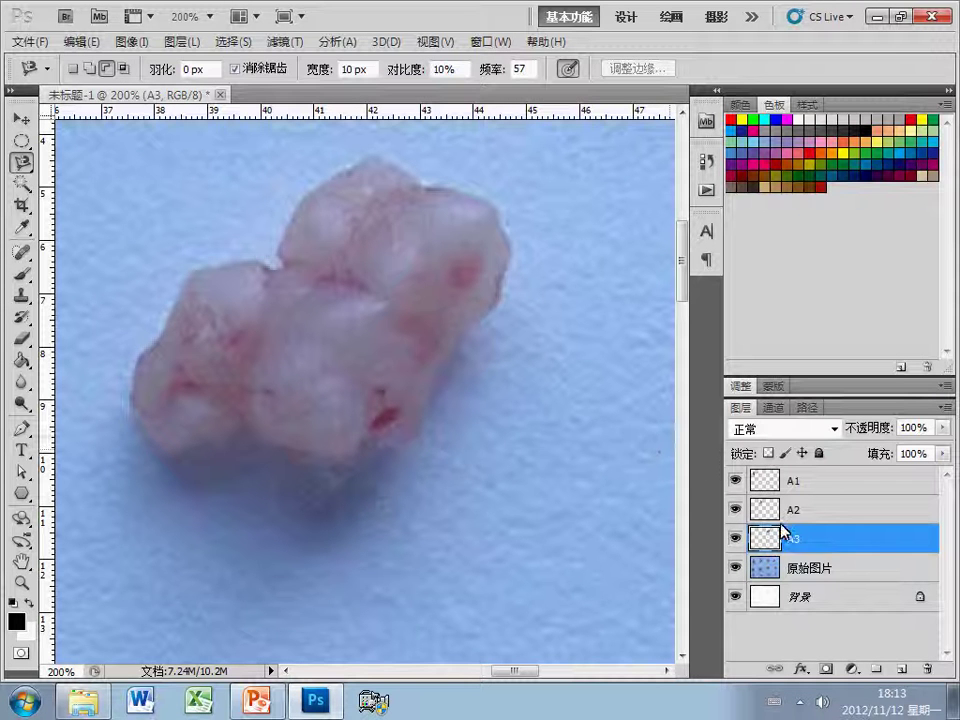
Hide the 原始图片 layer to check the three cutouts against white, show it again, and make it the active layer.
double_click(21, 560)
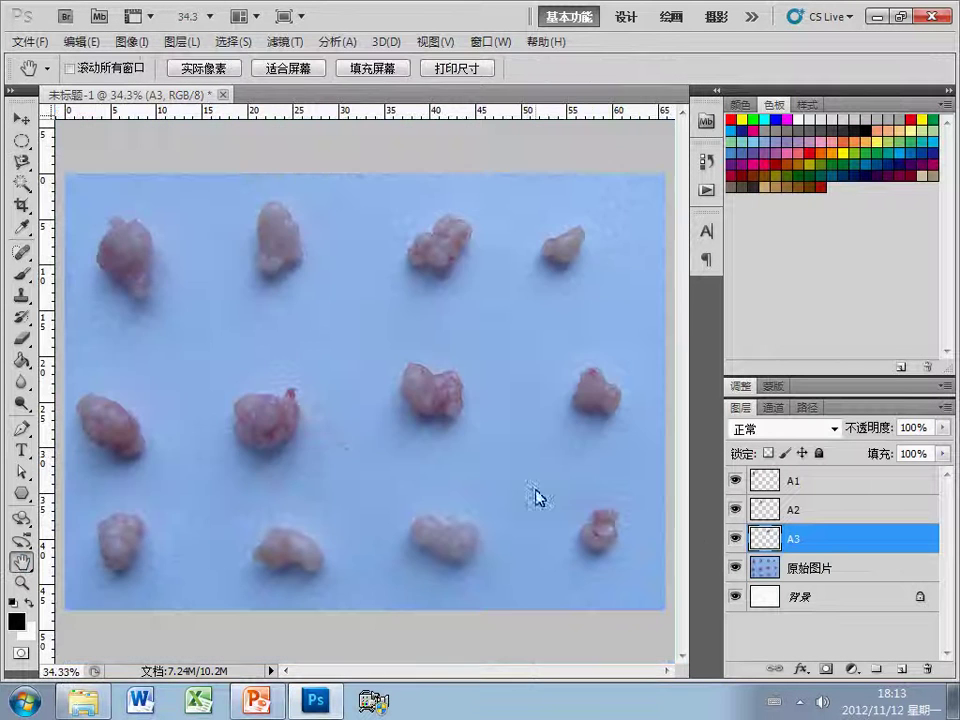
left_click(735, 568)
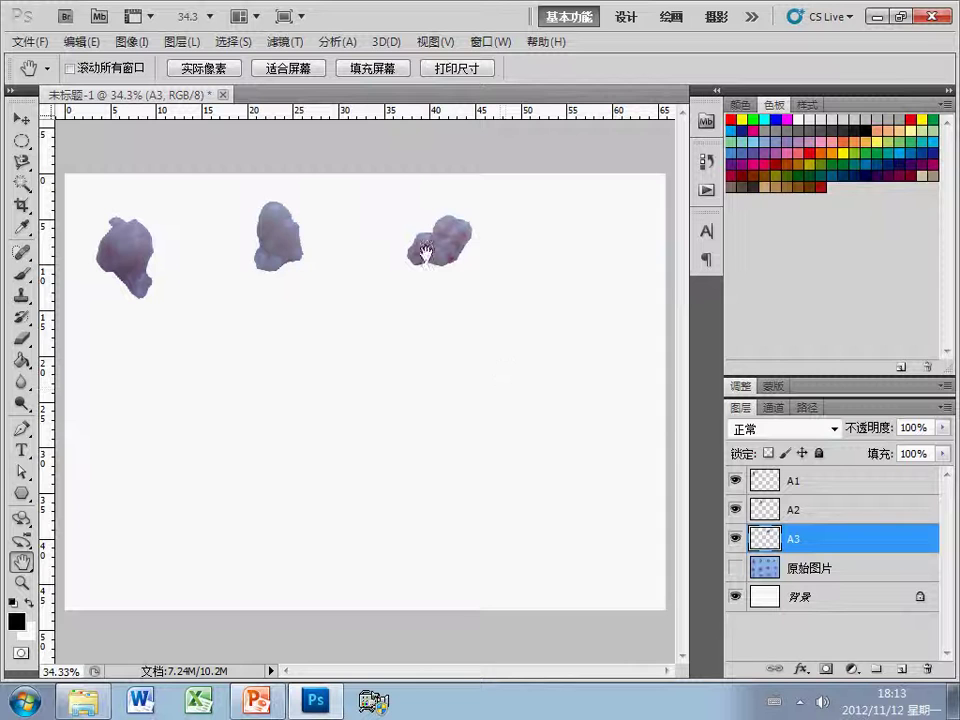
left_click(737, 570)
left_click(768, 572)
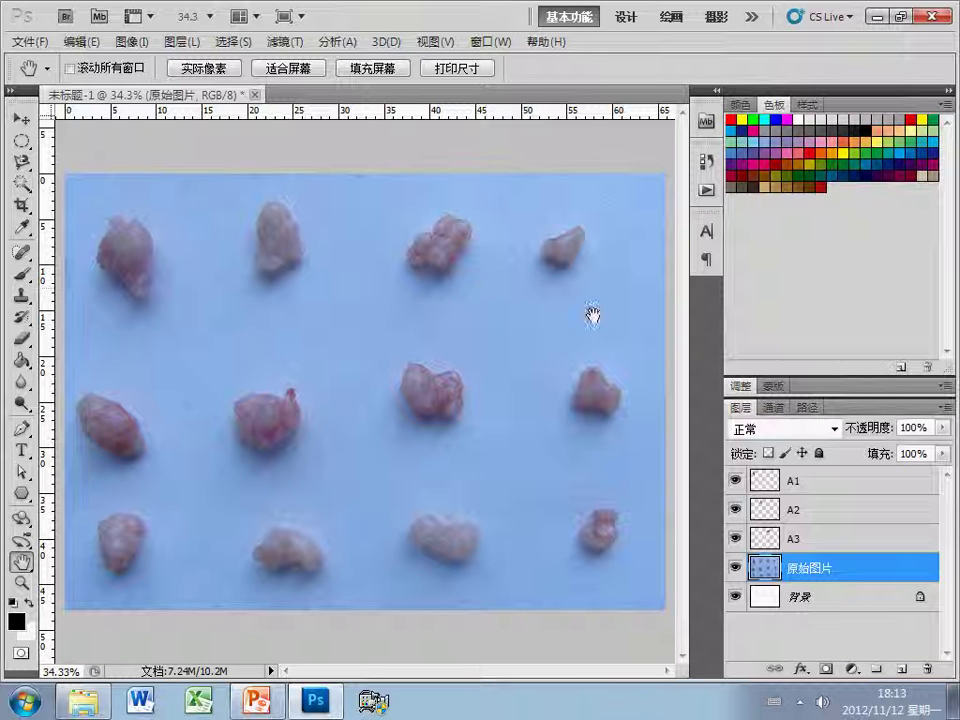
Review the example list slide in PowerPoint, and open 肿瘤图片（备课）.psd from the 前期备课 folder in Photoshop.
left_click(257, 702)
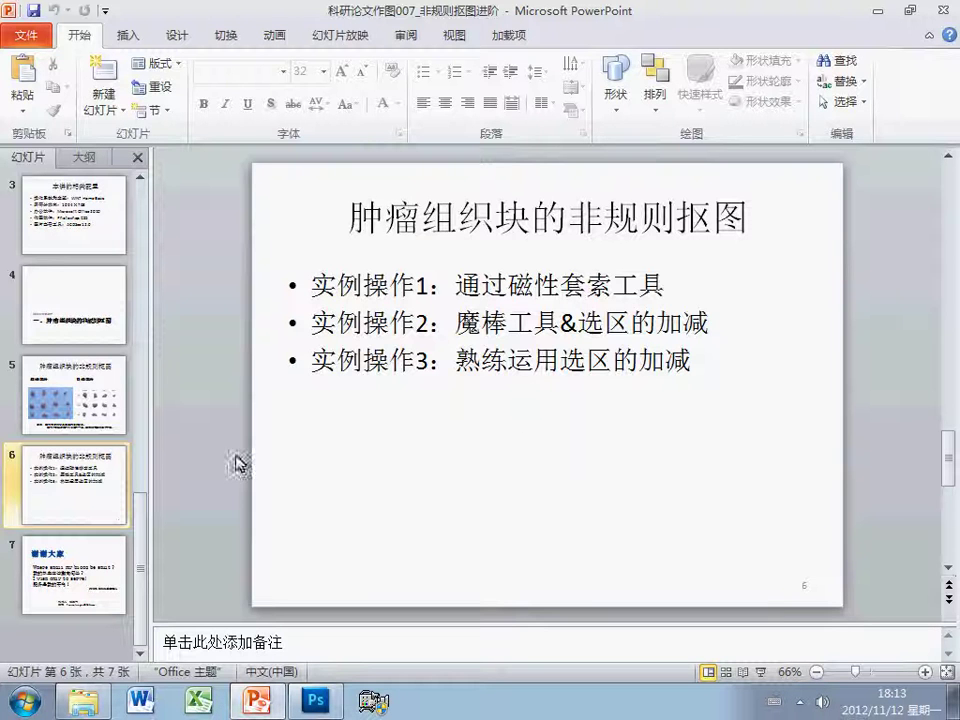
left_click(876, 16)
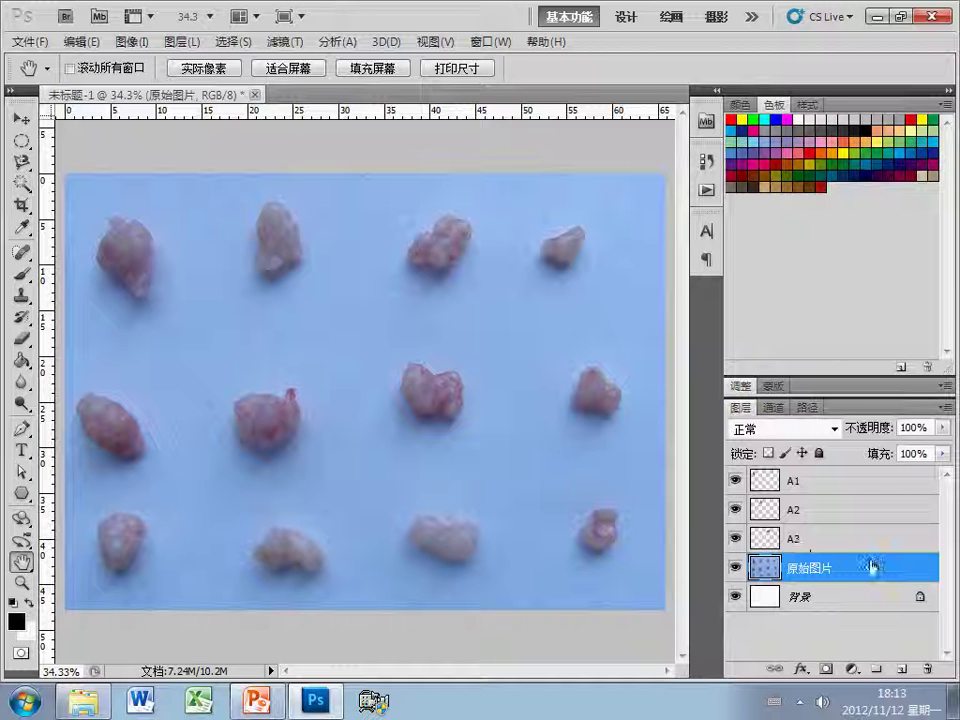
left_click(82, 700)
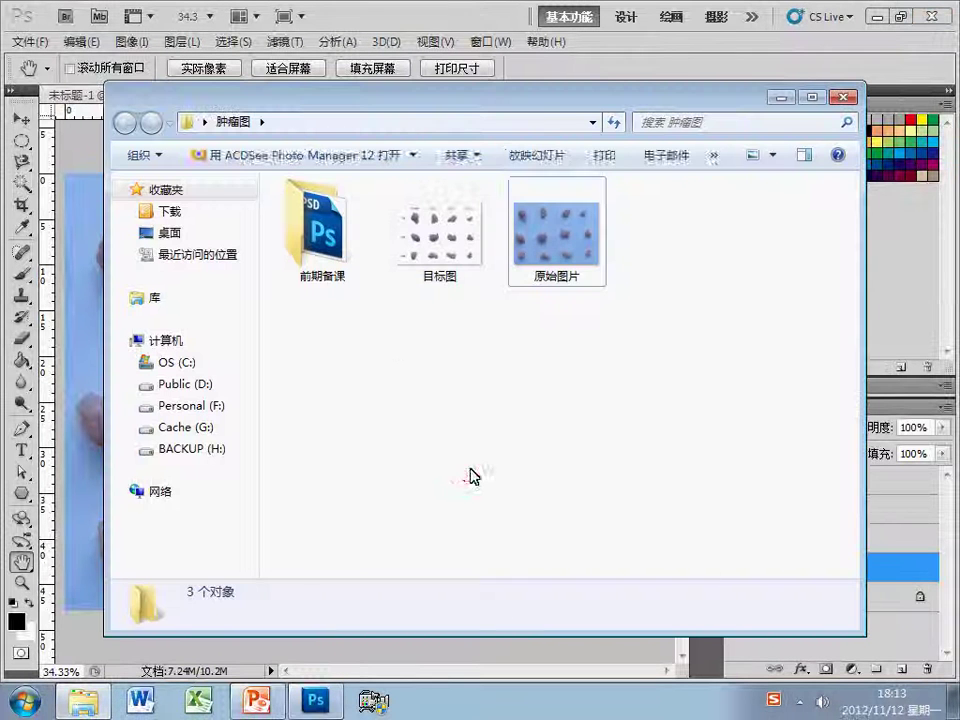
double_click(330, 235)
left_click(340, 258)
double_click(340, 258)
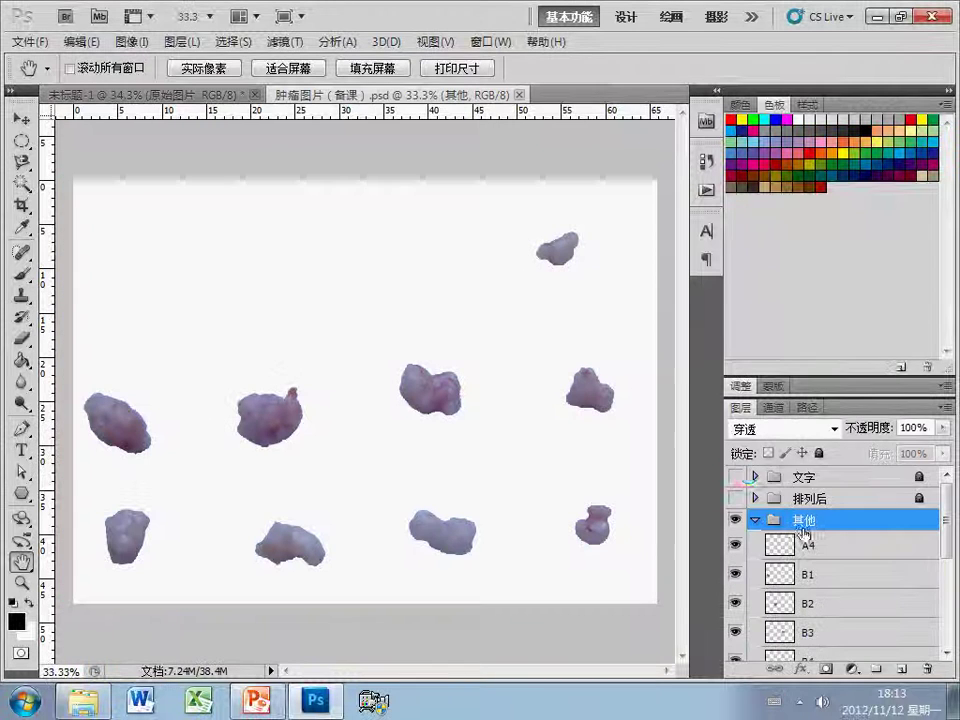
Duplicate layers A4 through C4 from the 其他 group into the 未标题-1 document, and close the prepared PSD.
scroll(828, 541, "down", 1)
left_click(810, 504)
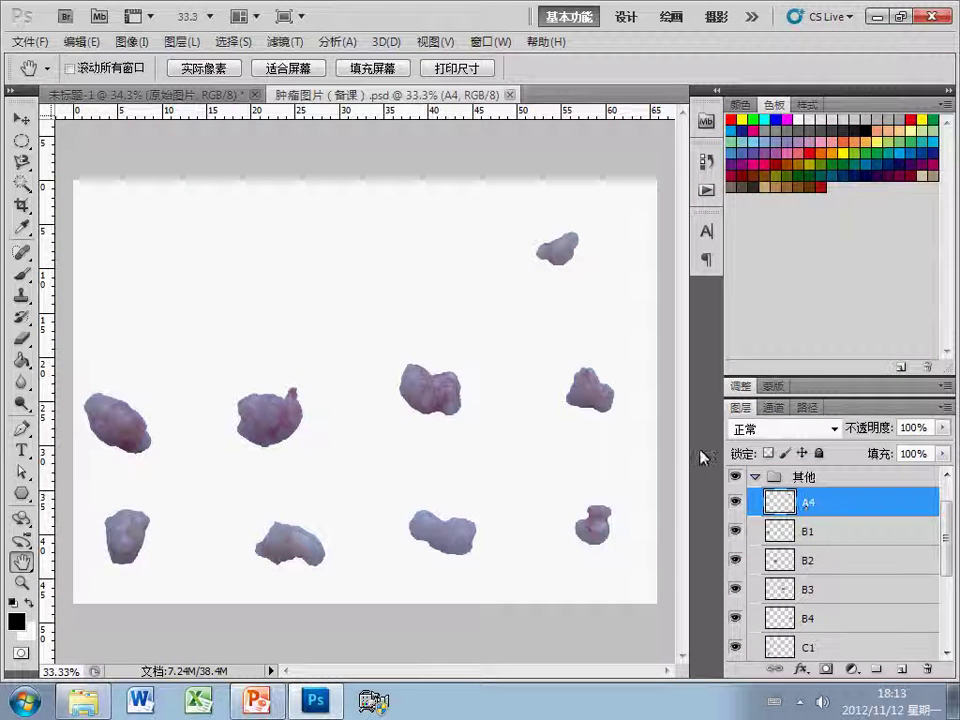
scroll(818, 548, "down", 1)
scroll(818, 548, "down", 4)
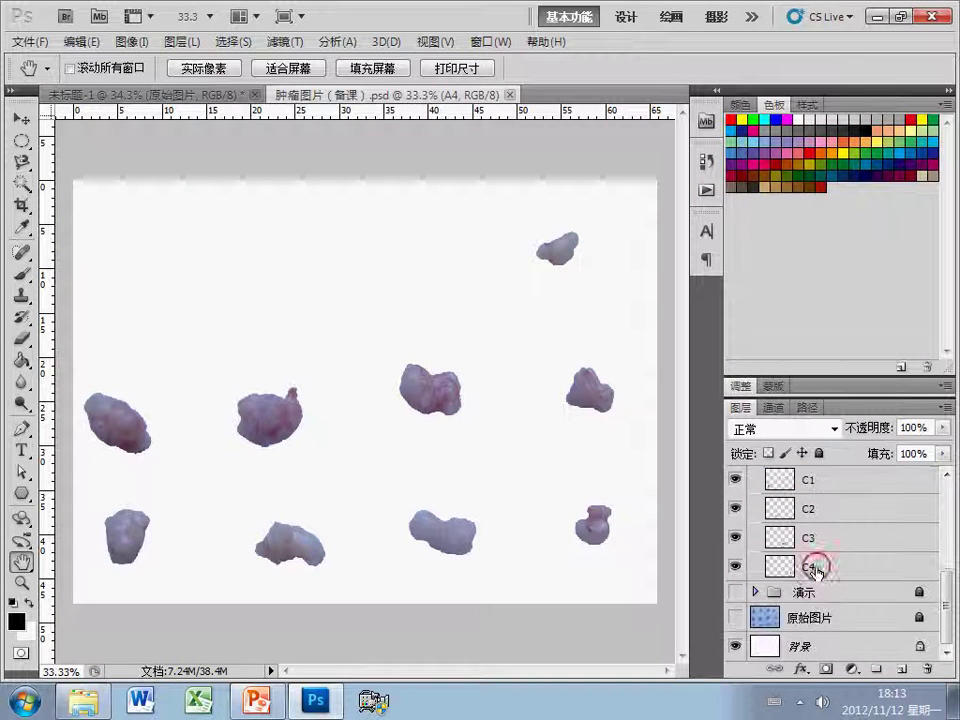
left_click(816, 571, "shift")
scroll(874, 568, "up", 4)
scroll(870, 568, "down", 3)
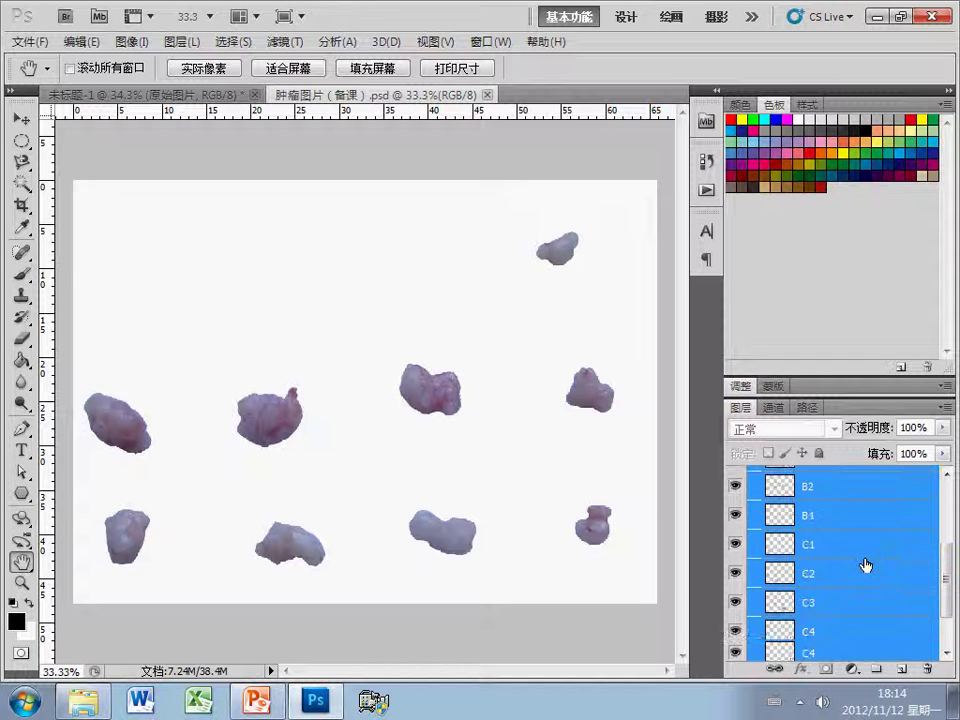
right_click(783, 547)
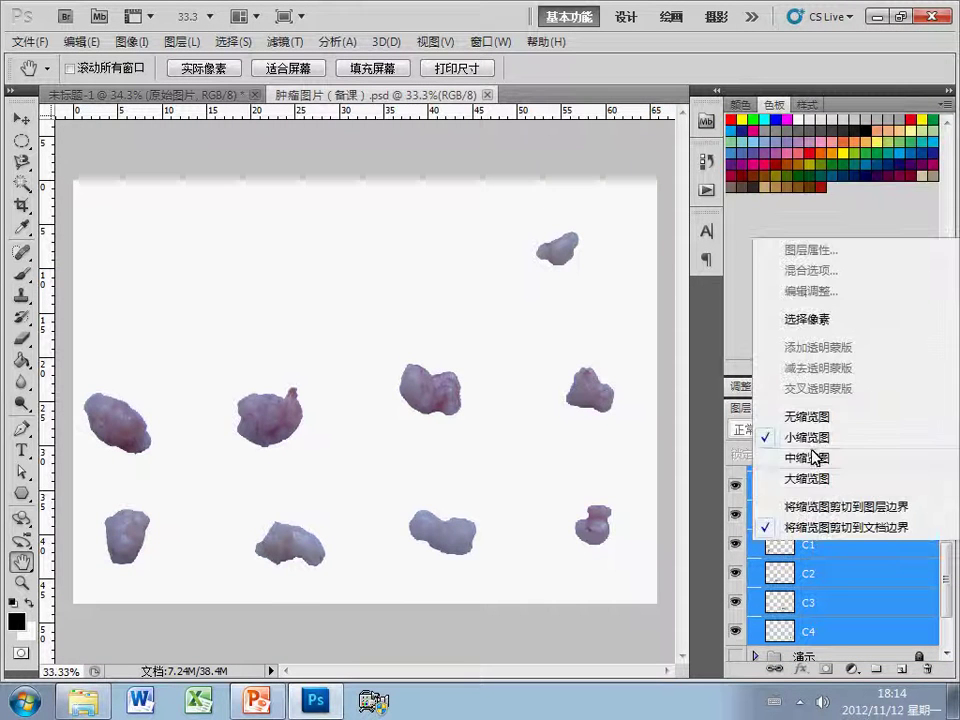
right_click(840, 574)
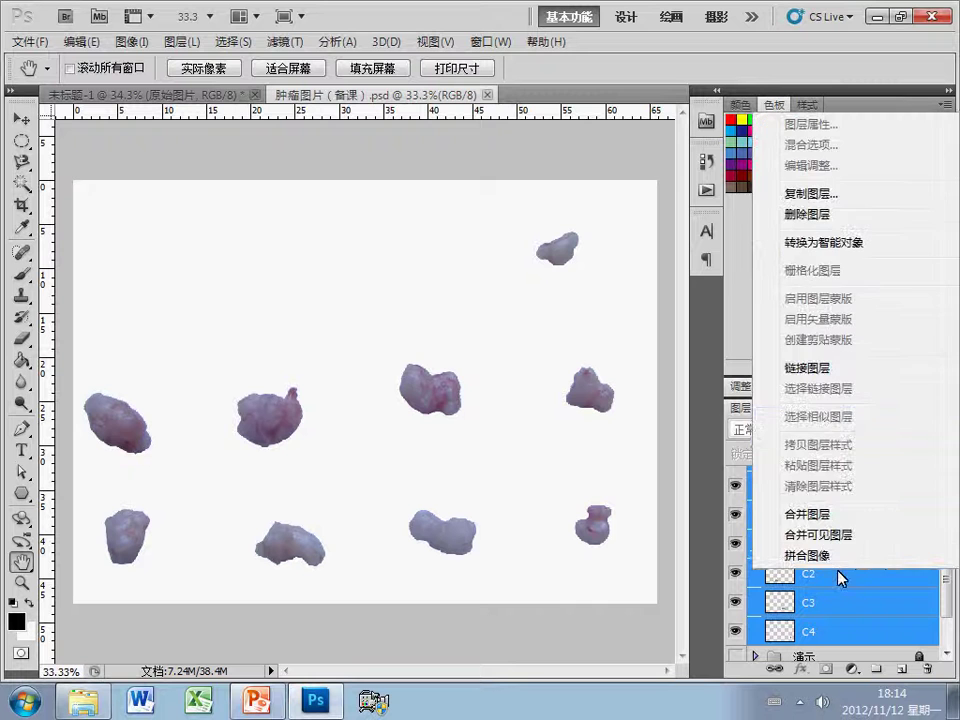
left_click(800, 195)
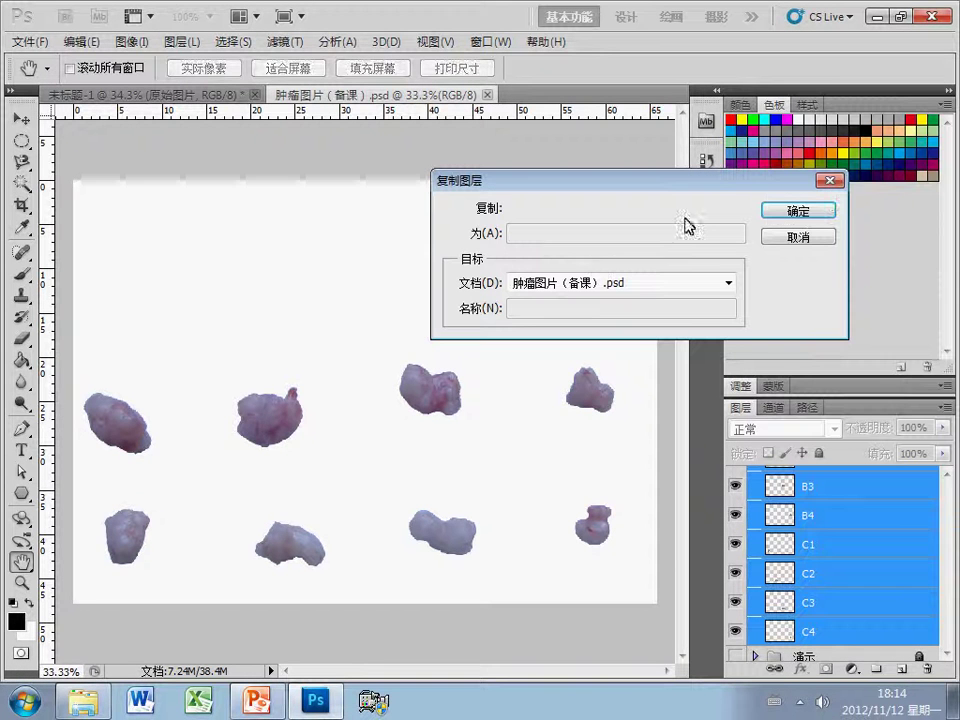
left_click(728, 285)
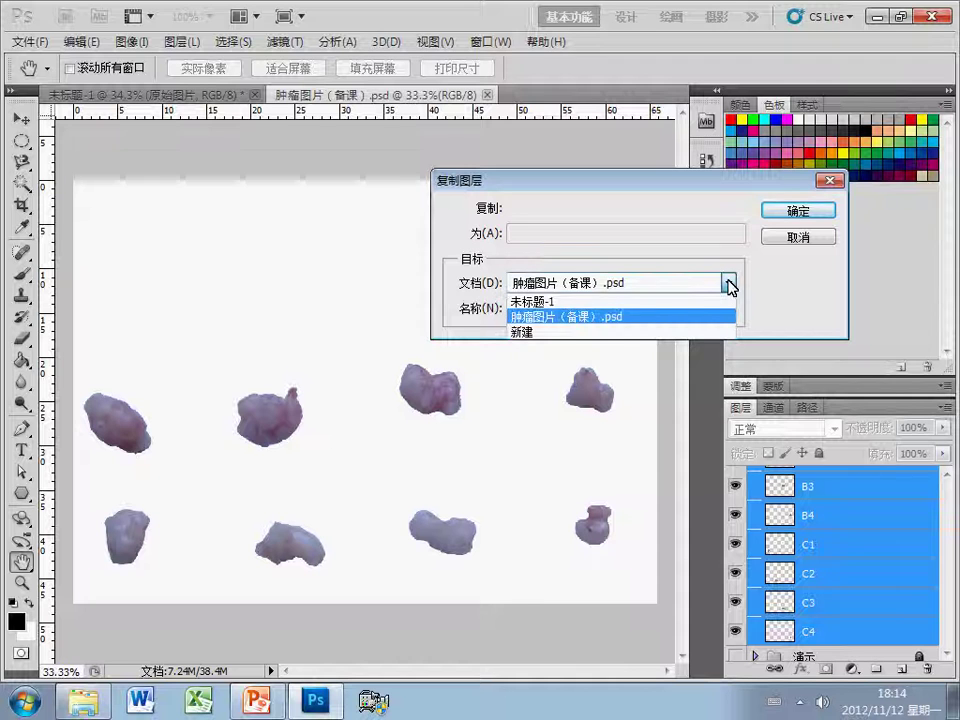
left_click(608, 301)
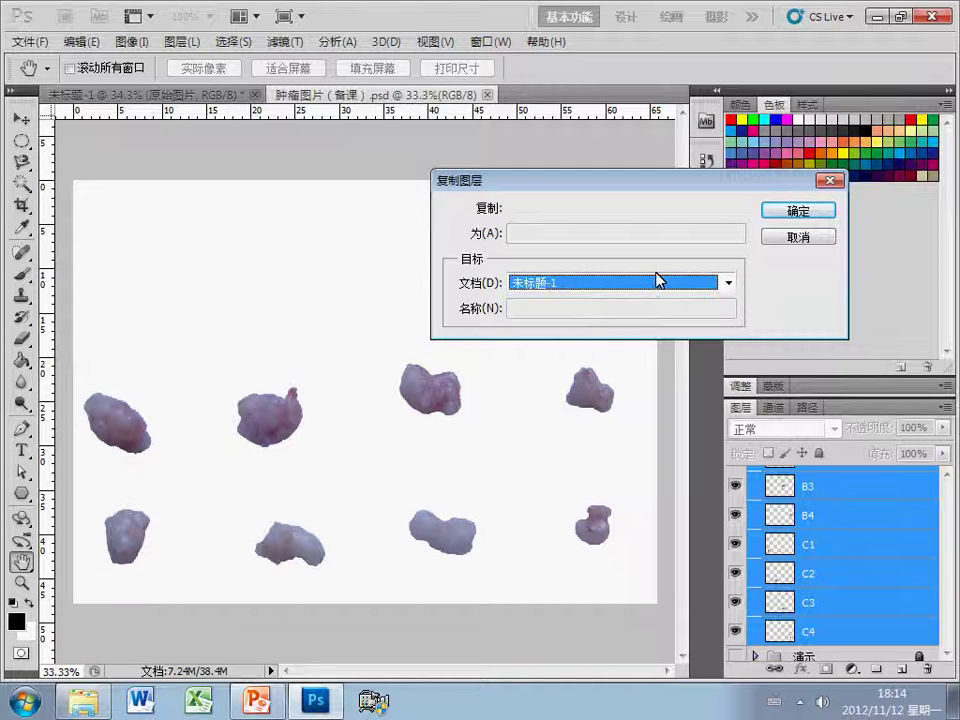
left_click(800, 210)
left_click(432, 94)
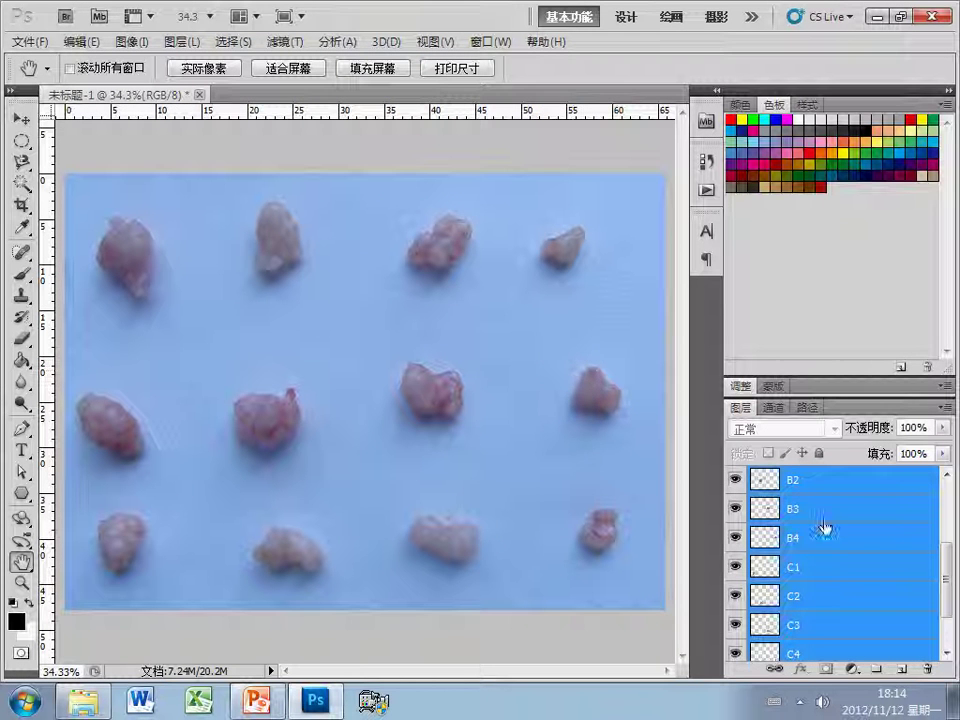
Hide the 原始图片 layer in 未标题-1 and make layer A1 the active layer.
left_click_drag(949, 579, 956, 513)
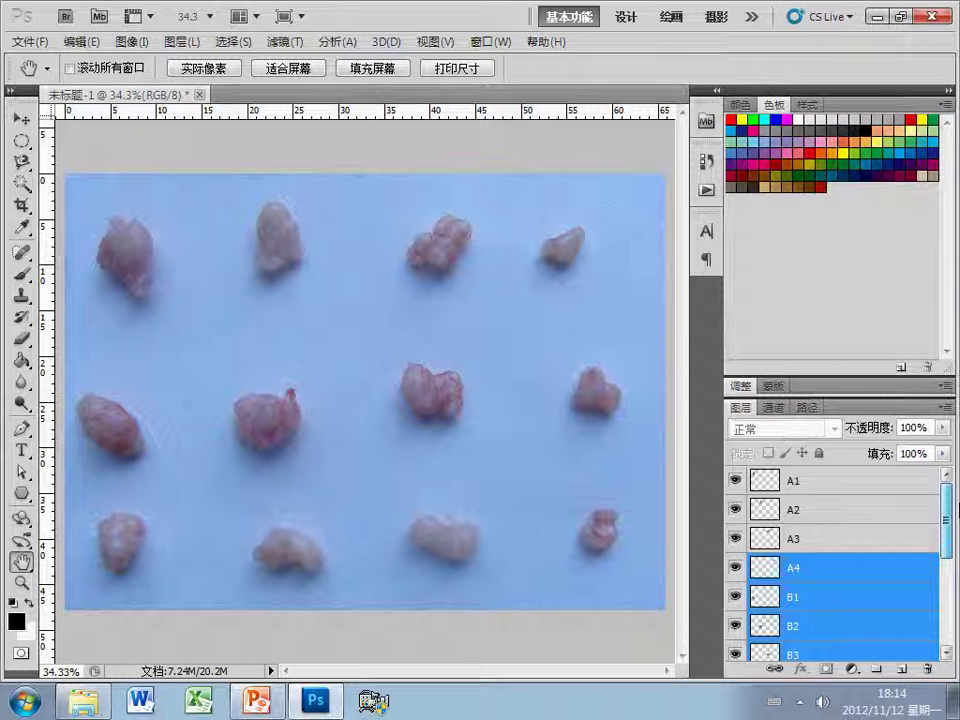
mouse_move(953, 518)
left_mouse_down()
mouse_move(956, 612)
mouse_move(955, 525)
left_mouse_up()
left_click(738, 620)
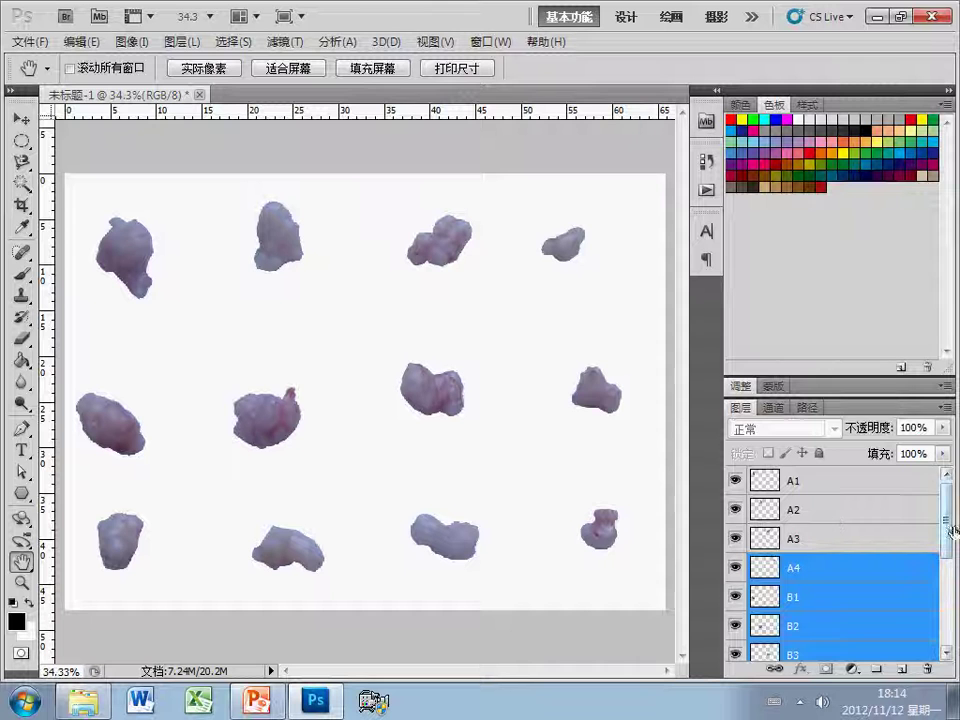
left_click_drag(947, 524, 950, 620)
left_click(858, 620)
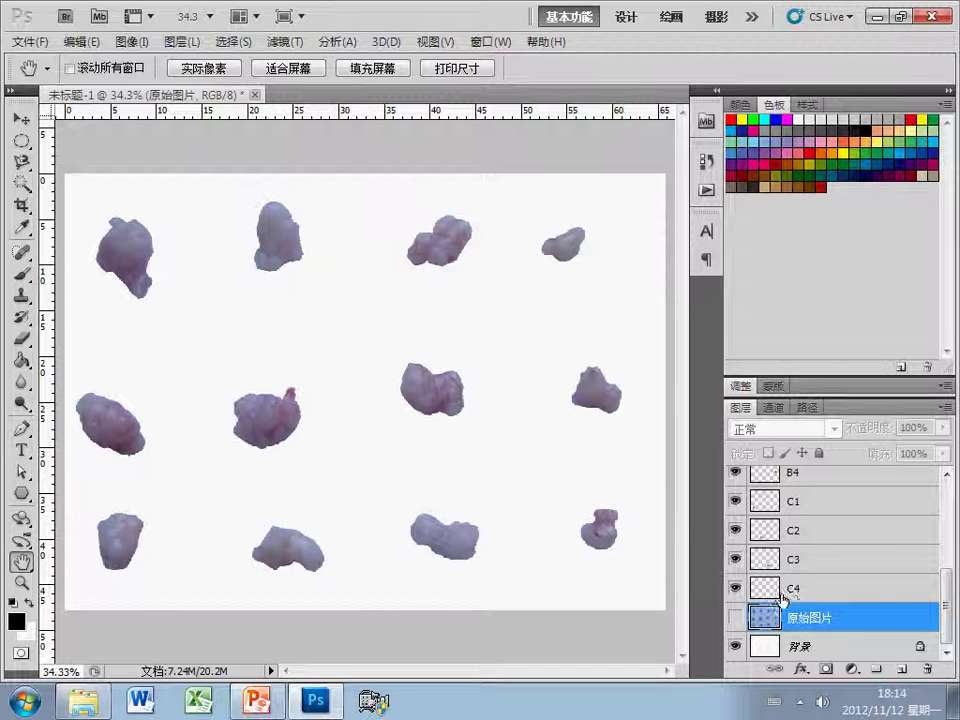
left_click_drag(950, 627, 949, 489)
left_click(797, 480)
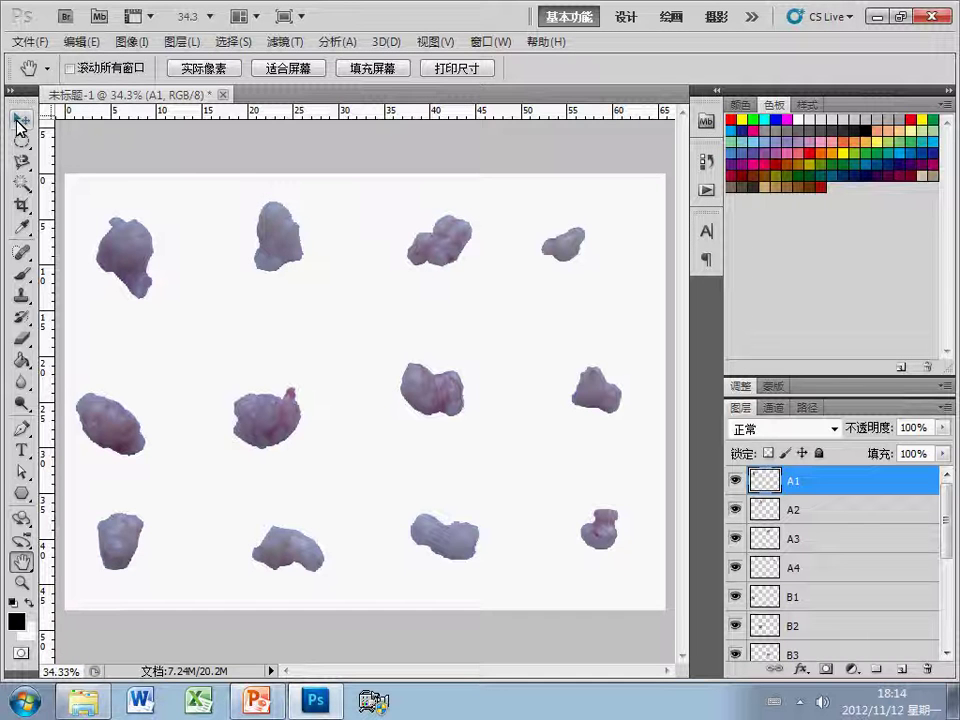
Use the Move tool to shift the A1 cutout right toward A2 and nudge the A4 cutout slightly right.
left_click(20, 123)
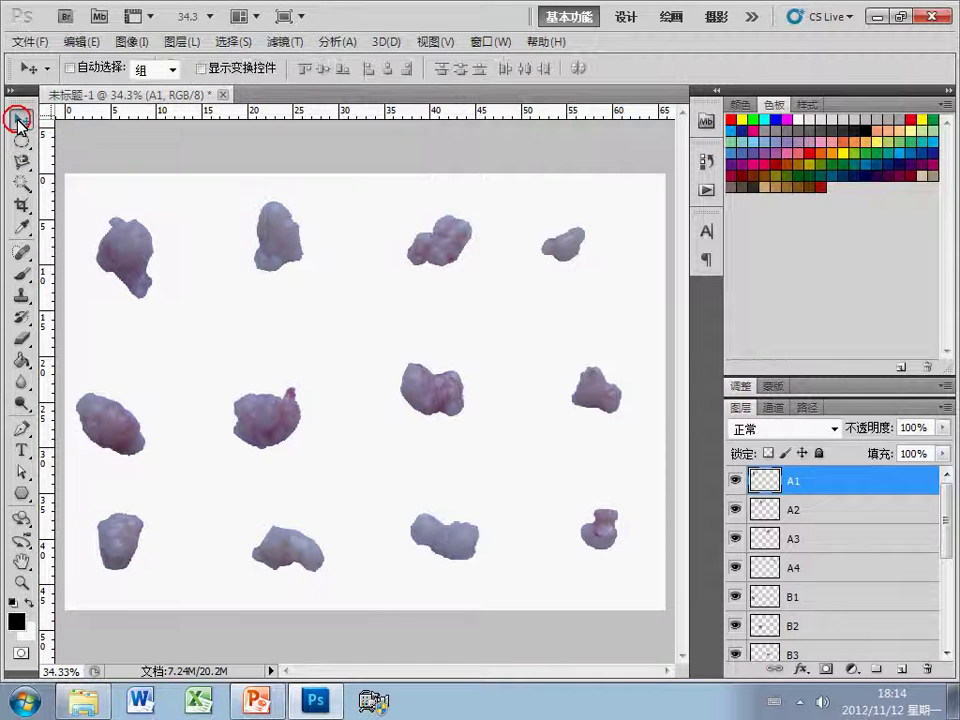
left_click(734, 478)
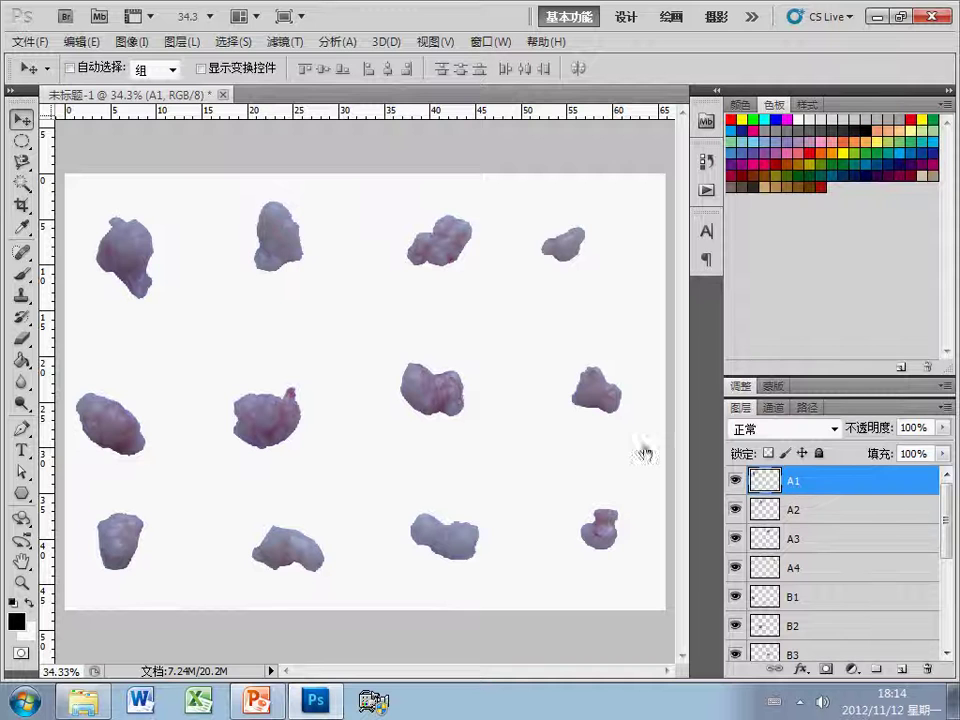
left_click_drag(146, 246, 201, 249)
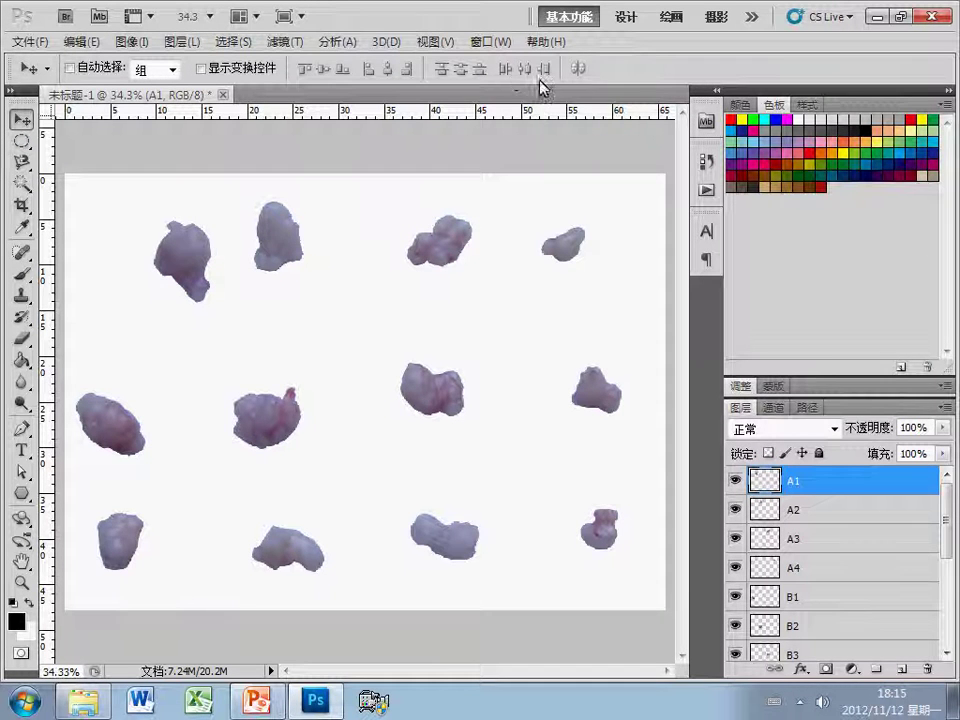
left_click(774, 564)
left_click_drag(572, 259, 592, 265)
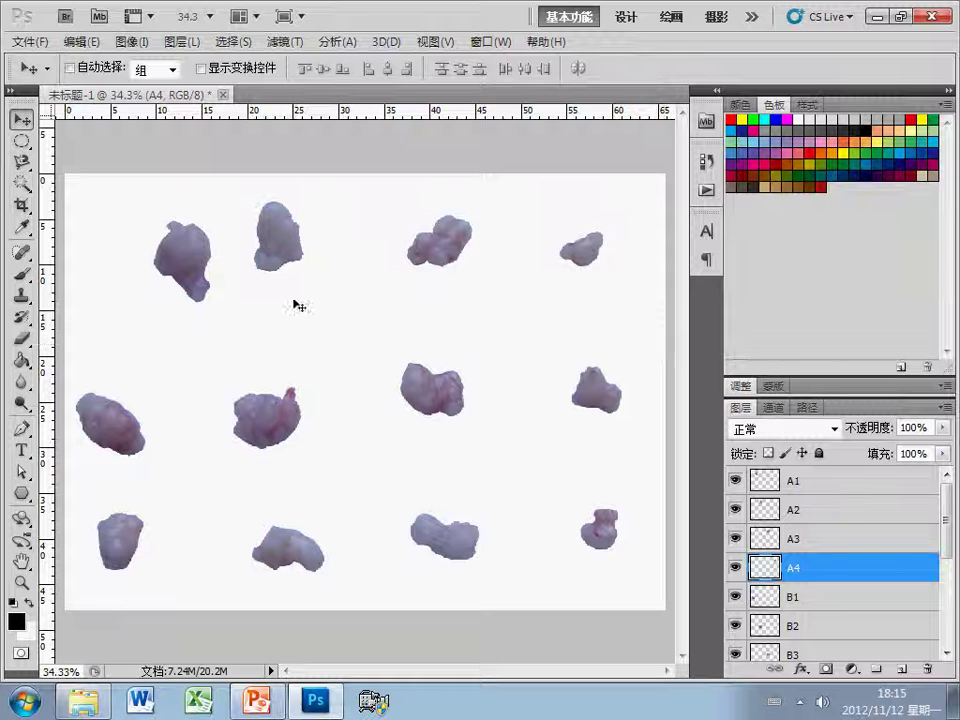
Align layers A1 through A4 by their vertical centers and distribute them evenly by their horizontal centers.
left_click(775, 488)
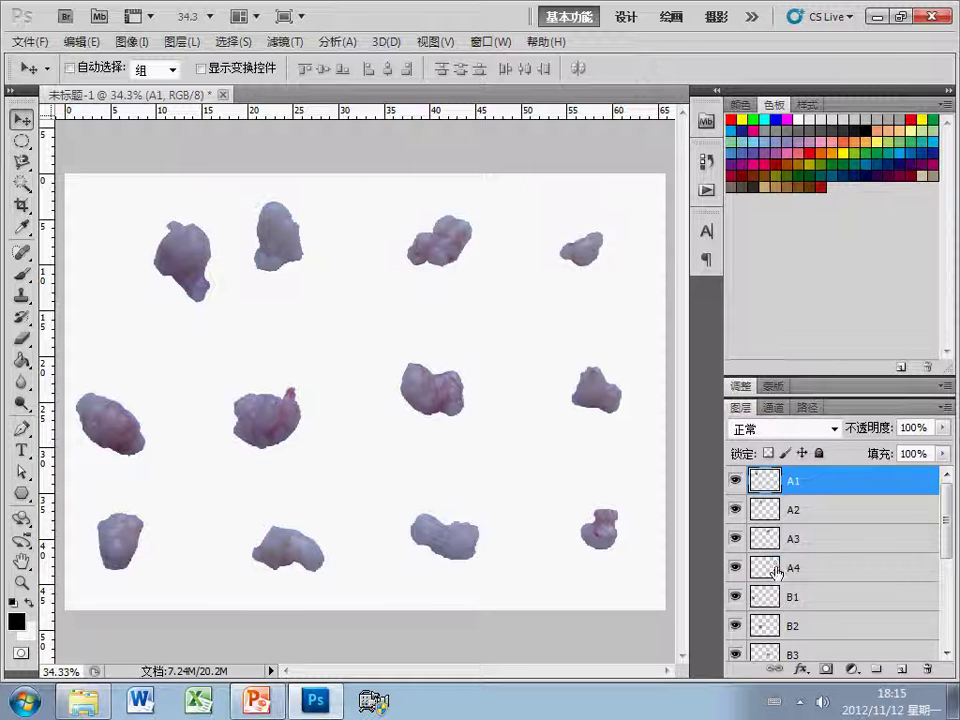
left_click(778, 567, "shift")
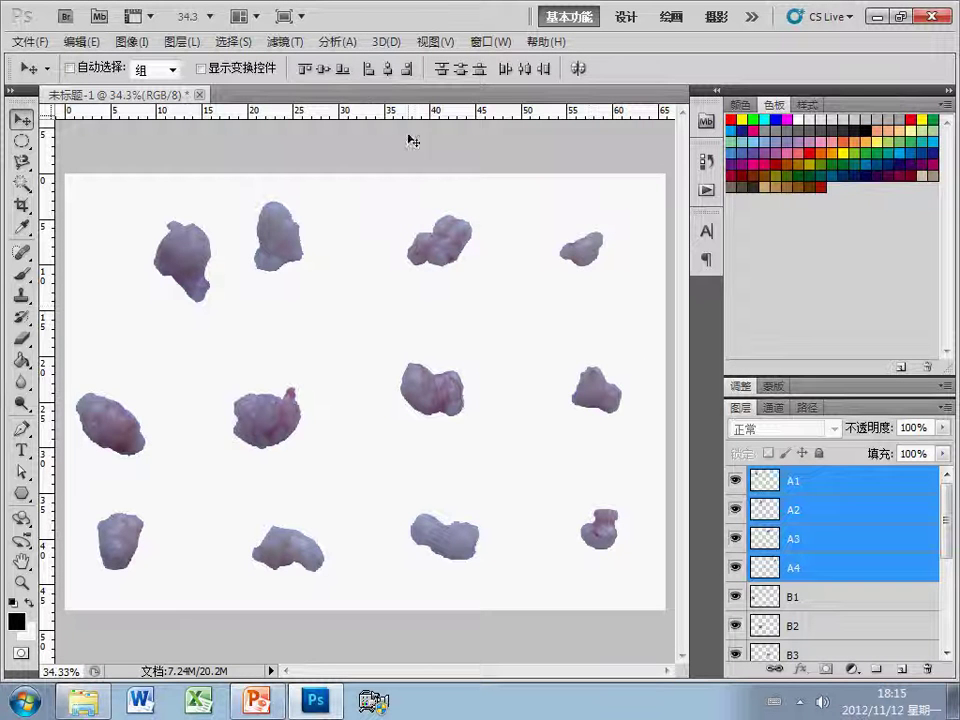
left_click(326, 70)
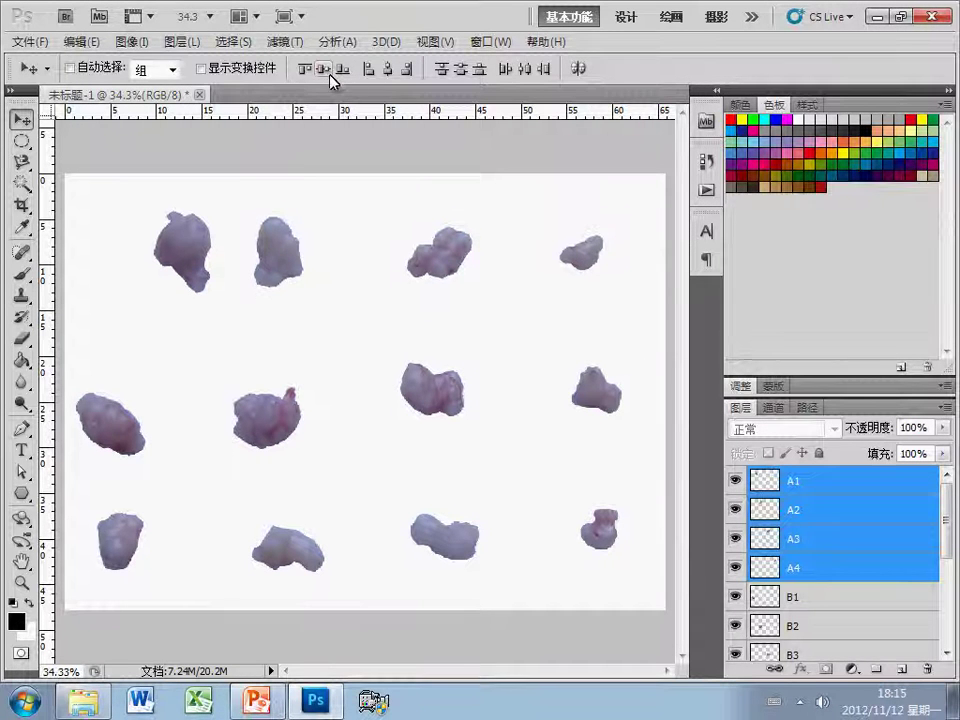
left_click(528, 71)
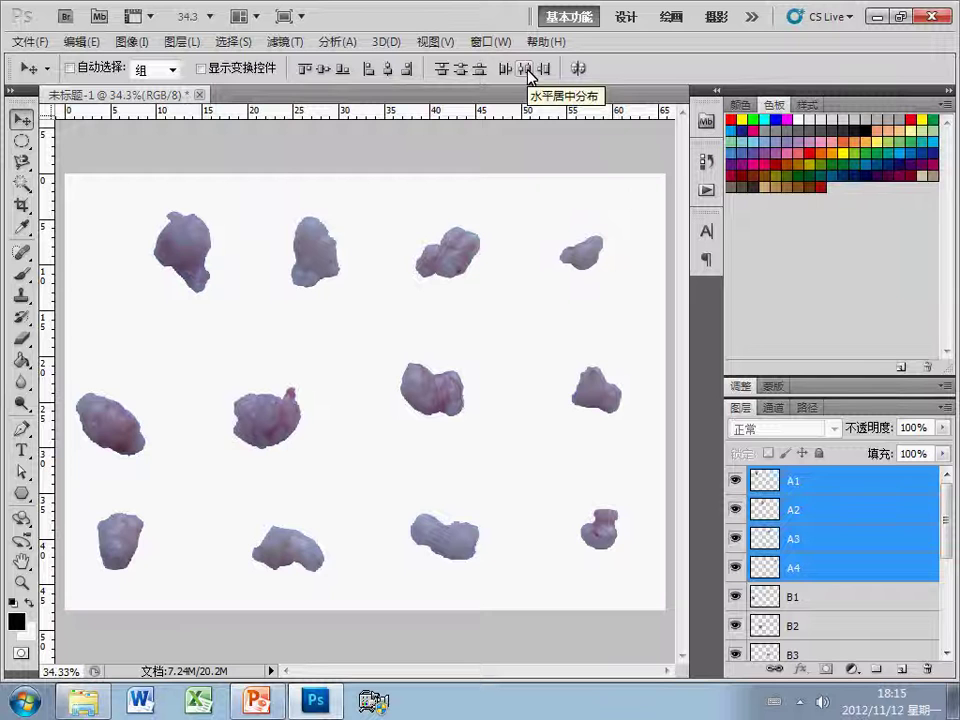
left_click(822, 568)
Align layers A1, B1 and C1 by their right edges and space them evenly by their vertical centers.
left_click(803, 482)
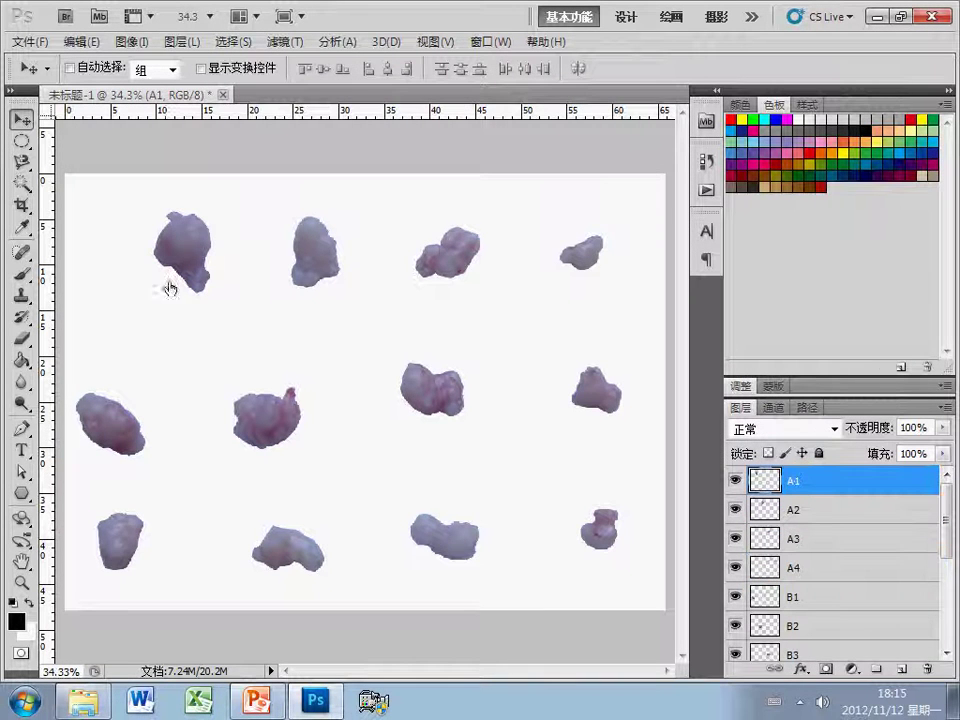
left_click(845, 604, "ctrl")
scroll(857, 605, "down", 3)
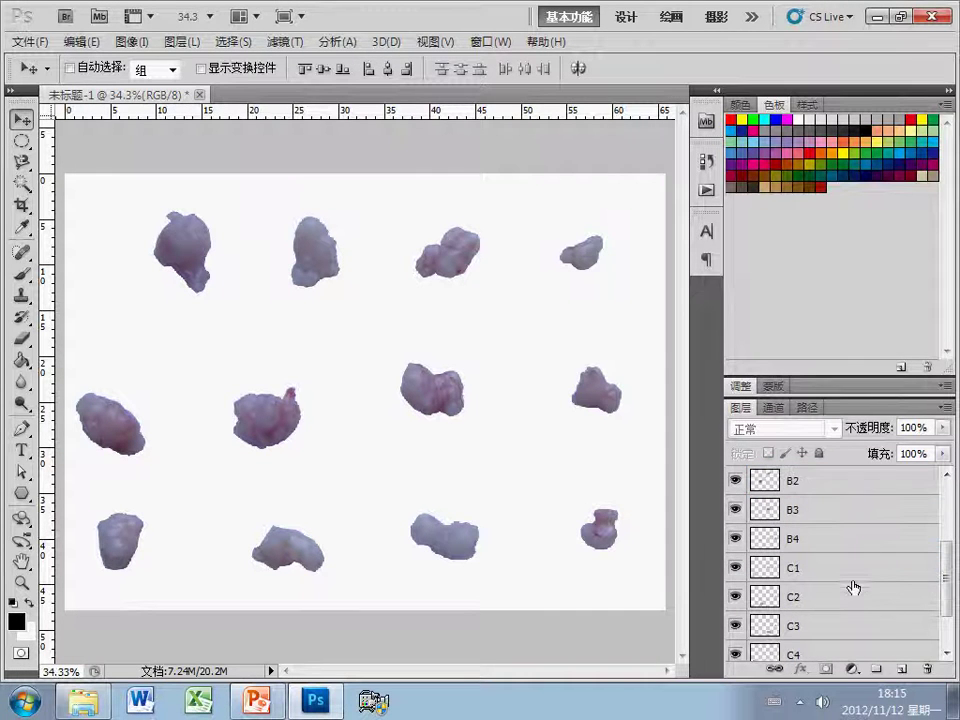
left_click(853, 568, "ctrl")
scroll(856, 570, "up", 3)
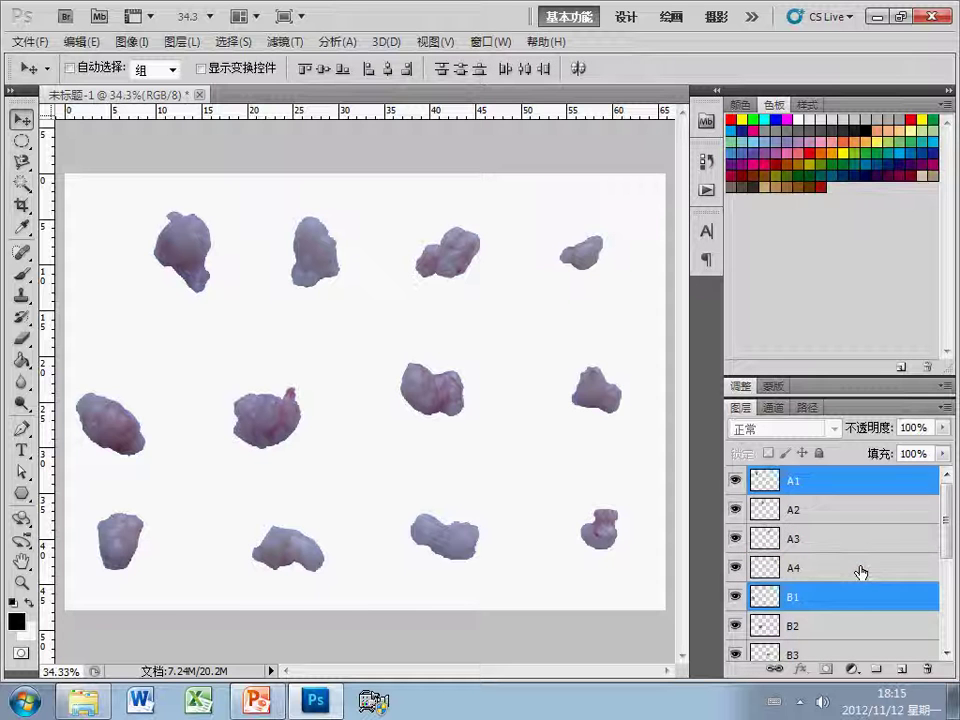
scroll(858, 572, "down", 3)
scroll(857, 536, "up", 3)
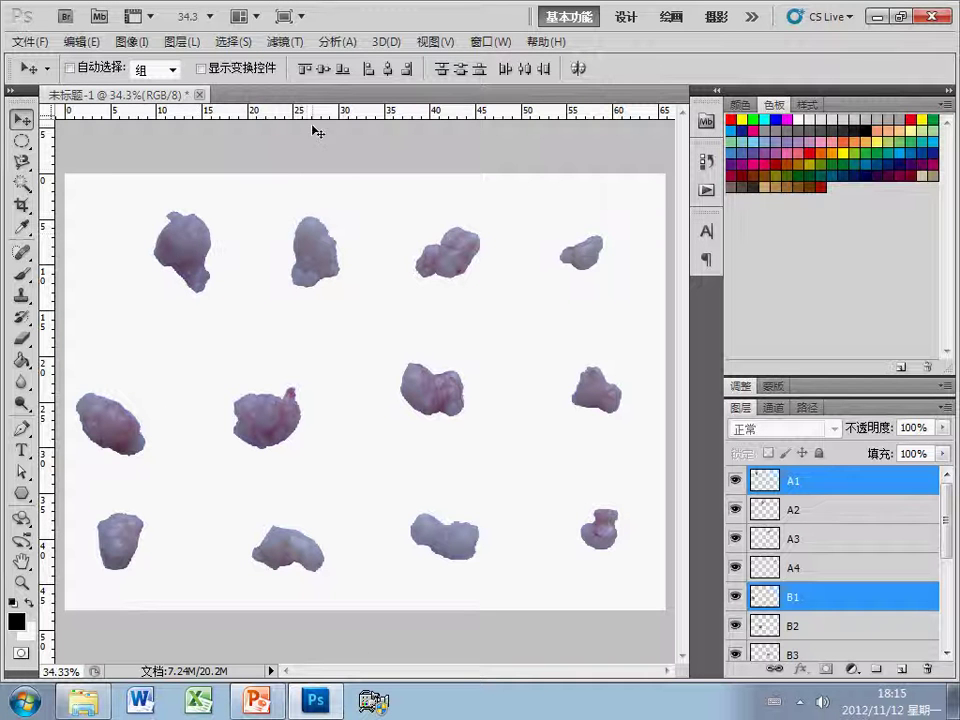
left_click(407, 69)
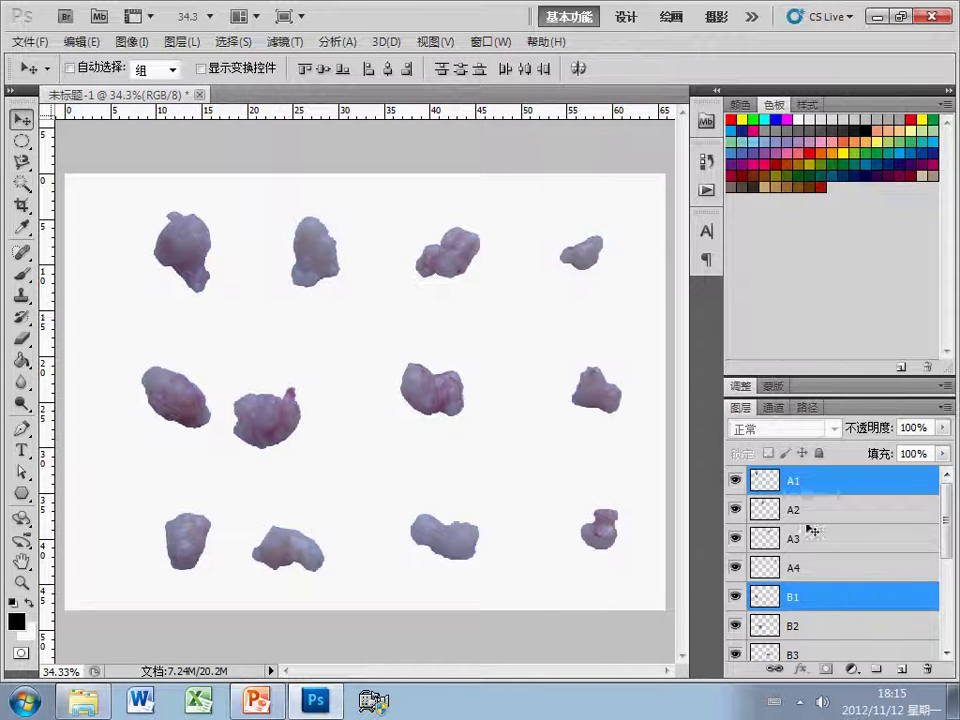
Select layers A4, B4 and C4 together and align the last column by their left edges.
scroll(836, 553, "down", 2)
scroll(816, 561, "up", 1)
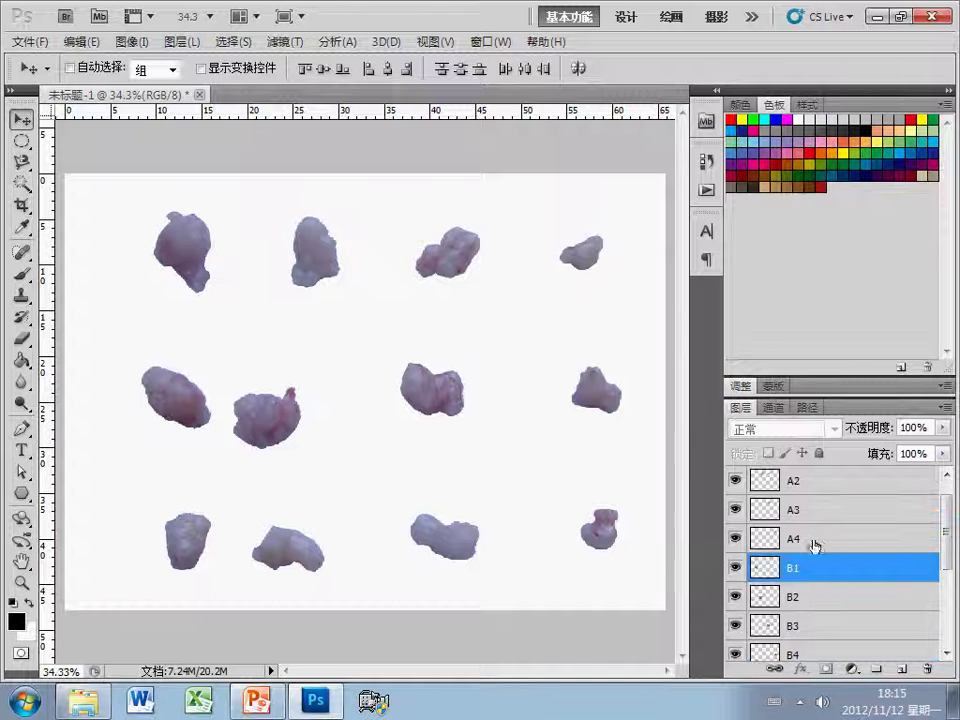
left_click(818, 547)
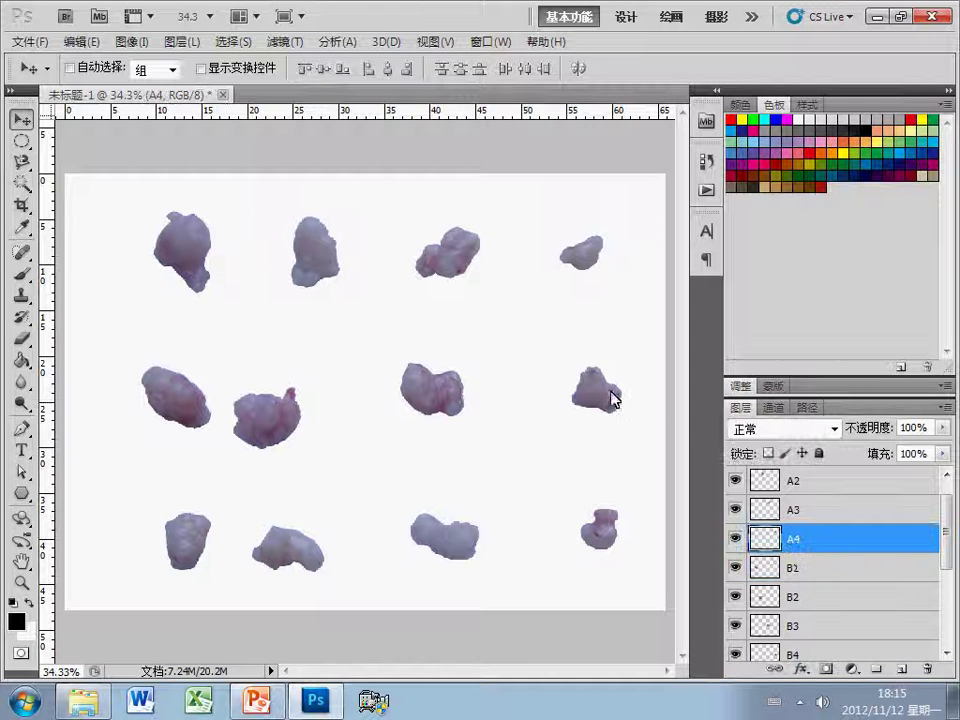
scroll(806, 524, "down", 2)
left_click(816, 600, "ctrl")
scroll(840, 605, "down", 4)
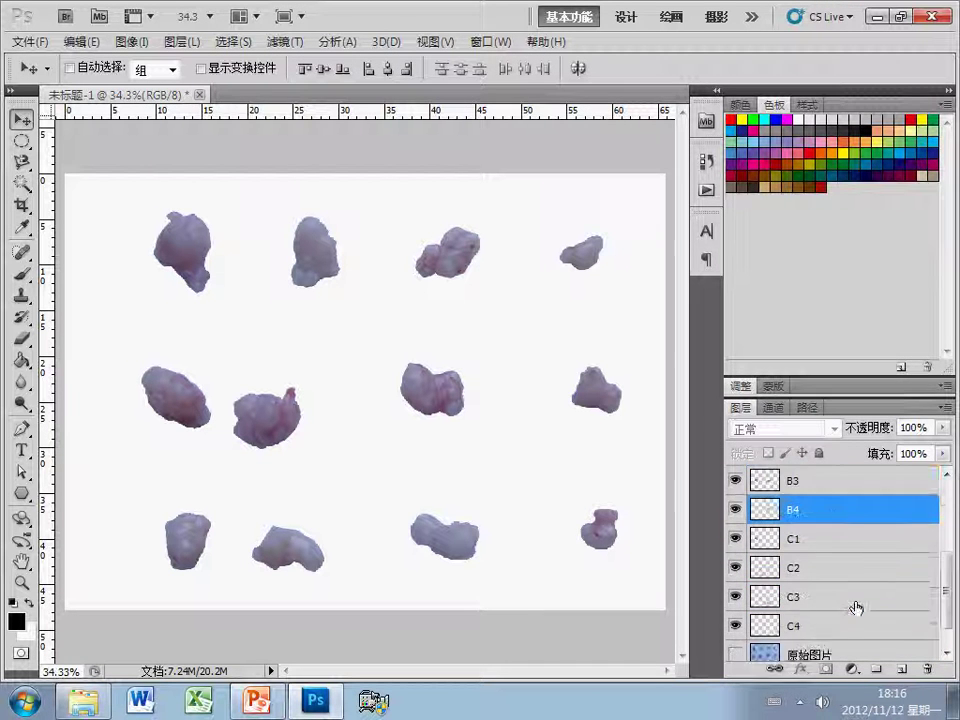
left_click(830, 588, "ctrl")
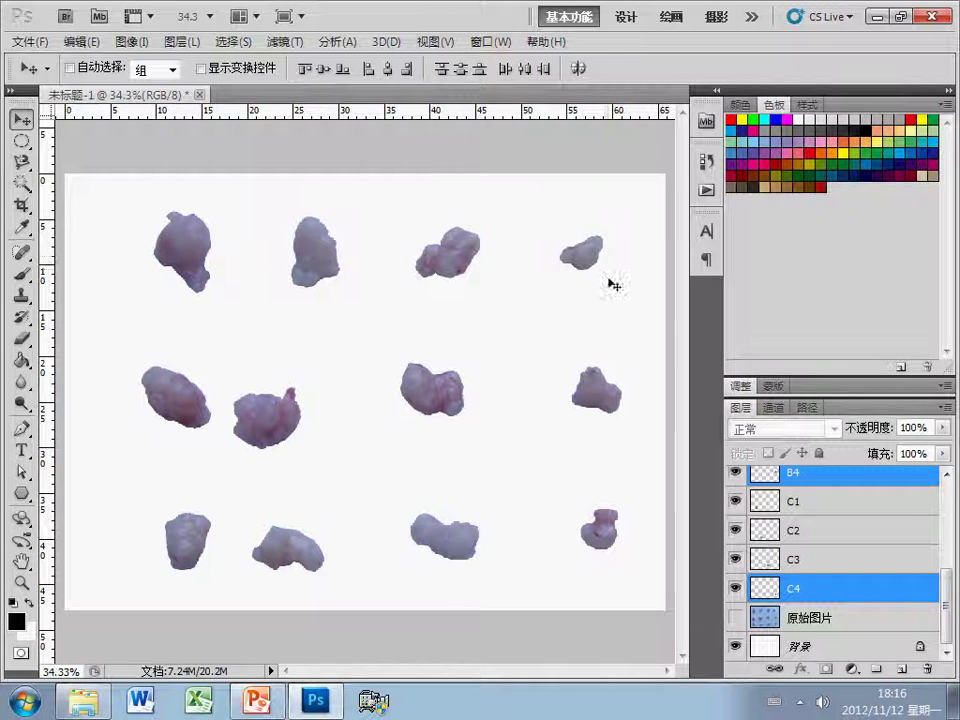
left_click(369, 71)
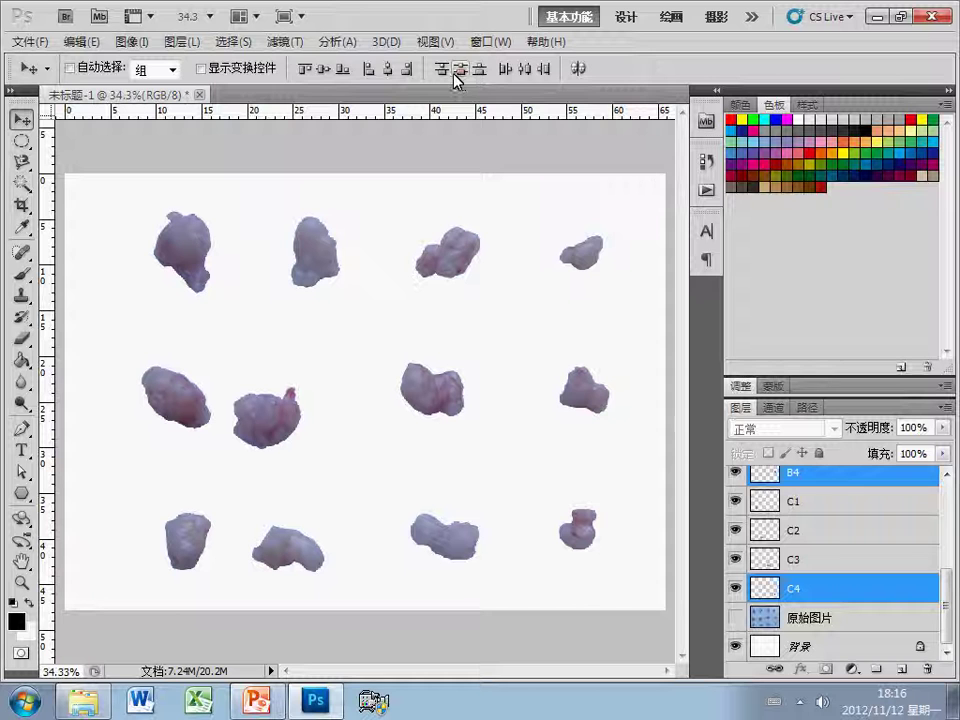
scroll(838, 510, "up", 4)
left_click(836, 501, "ctrl")
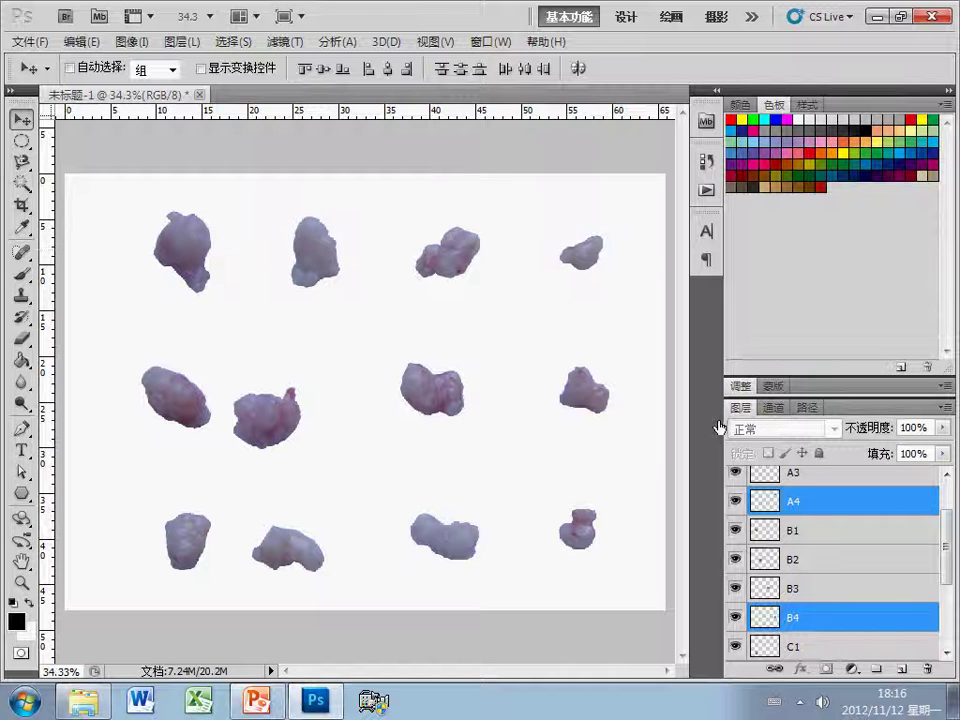
Move layers B2, B3 and B4 together down and slightly right, leaving B1 in place.
left_click(816, 535)
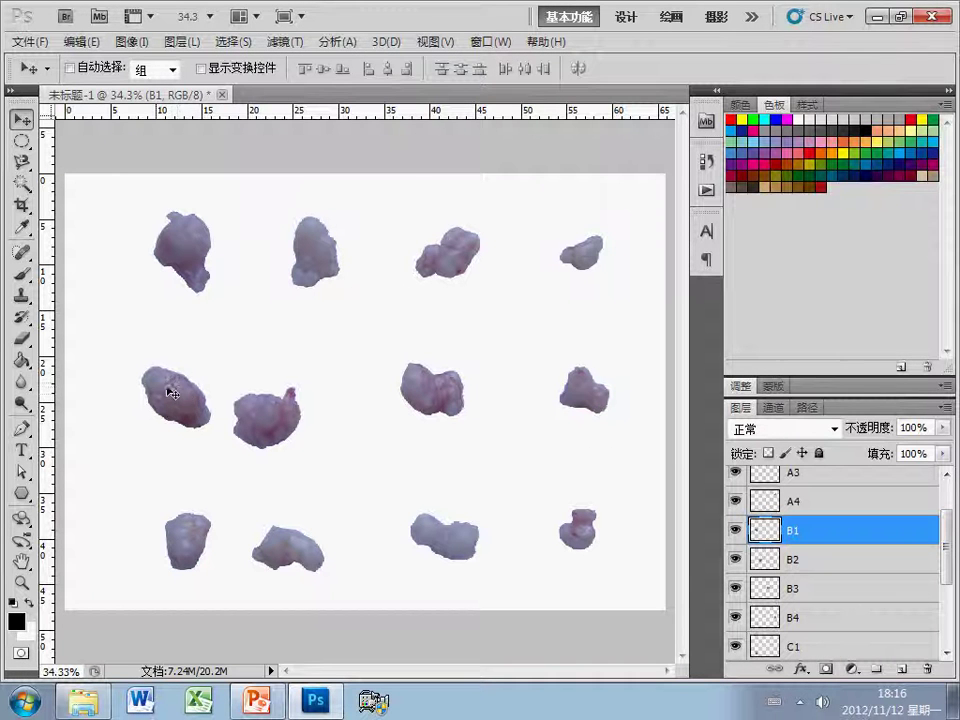
left_click(773, 563)
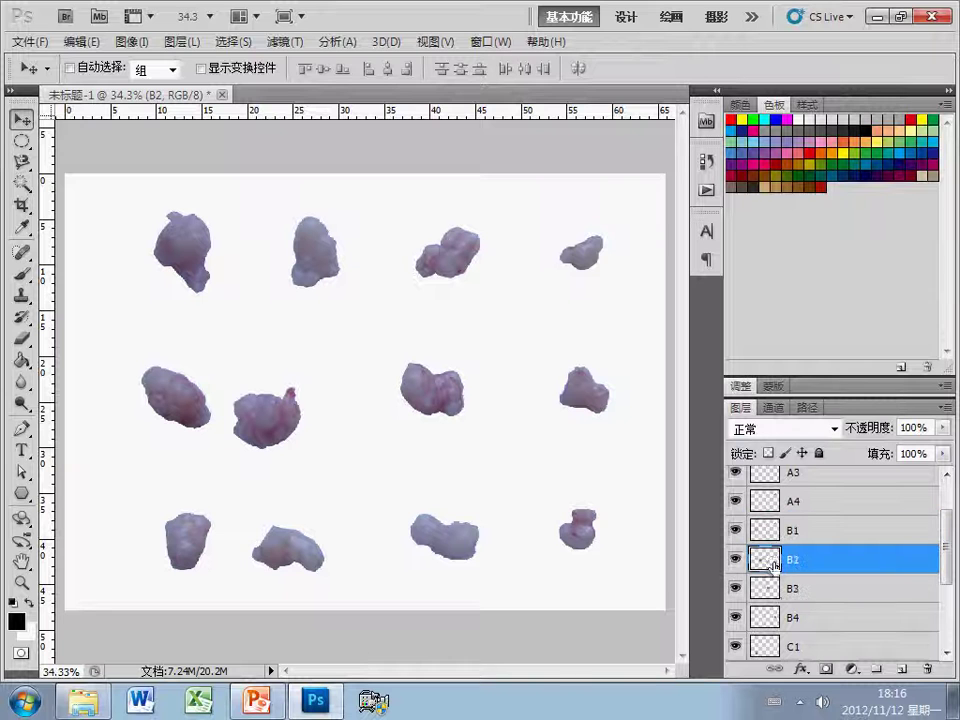
left_click(777, 618, "shift")
left_click_drag(460, 415, 469, 444)
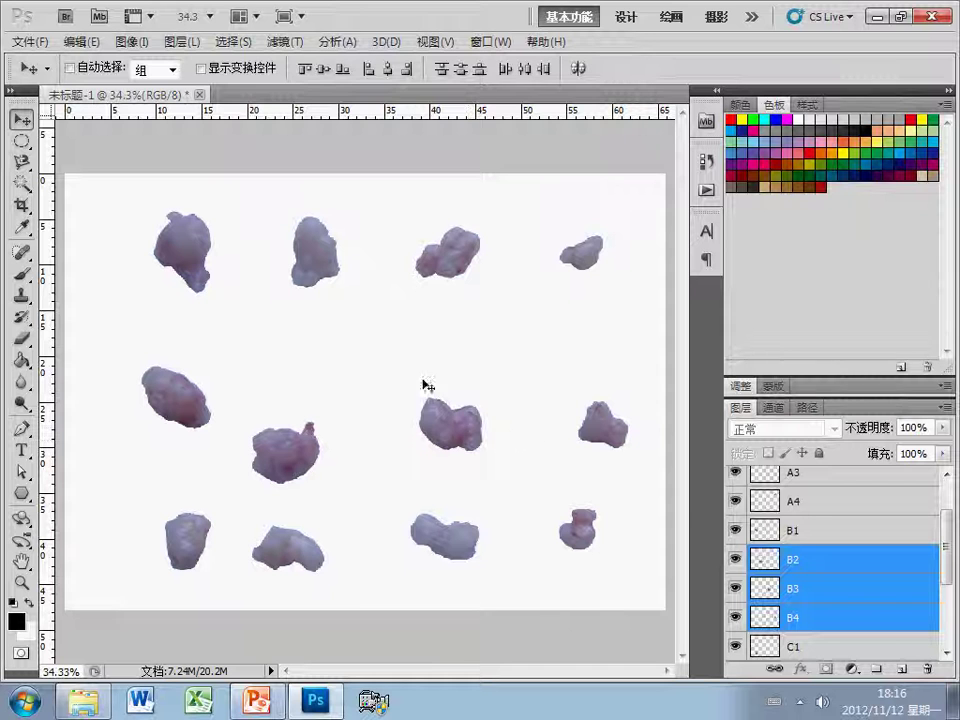
Align layers B1 through B4 by their top edges and distribute them evenly by their horizontal centers.
left_click(814, 538)
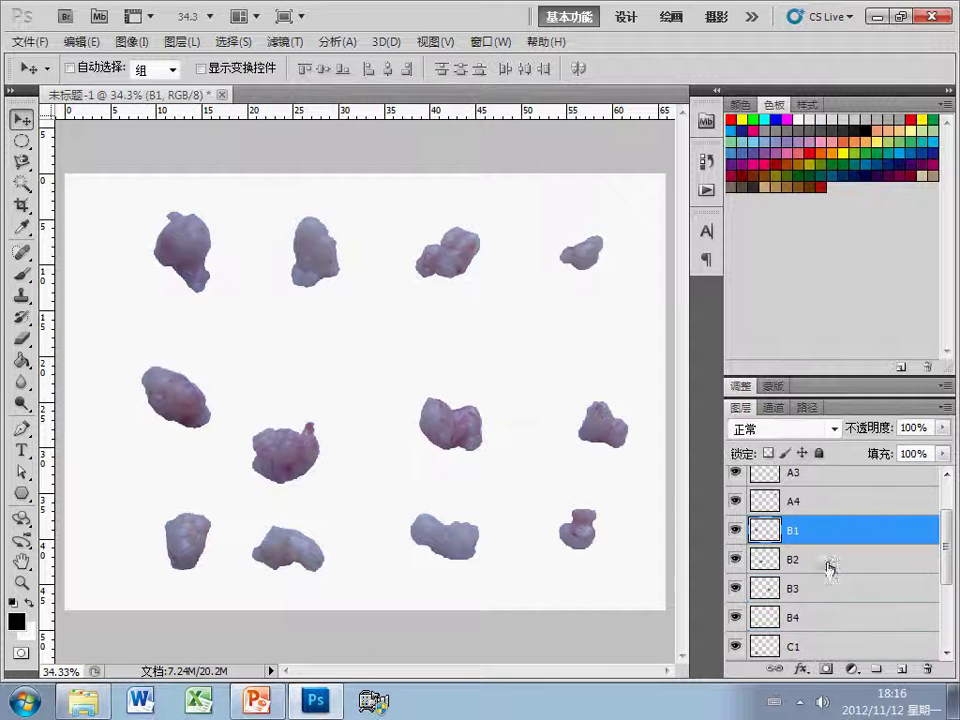
left_click(838, 620, "shift")
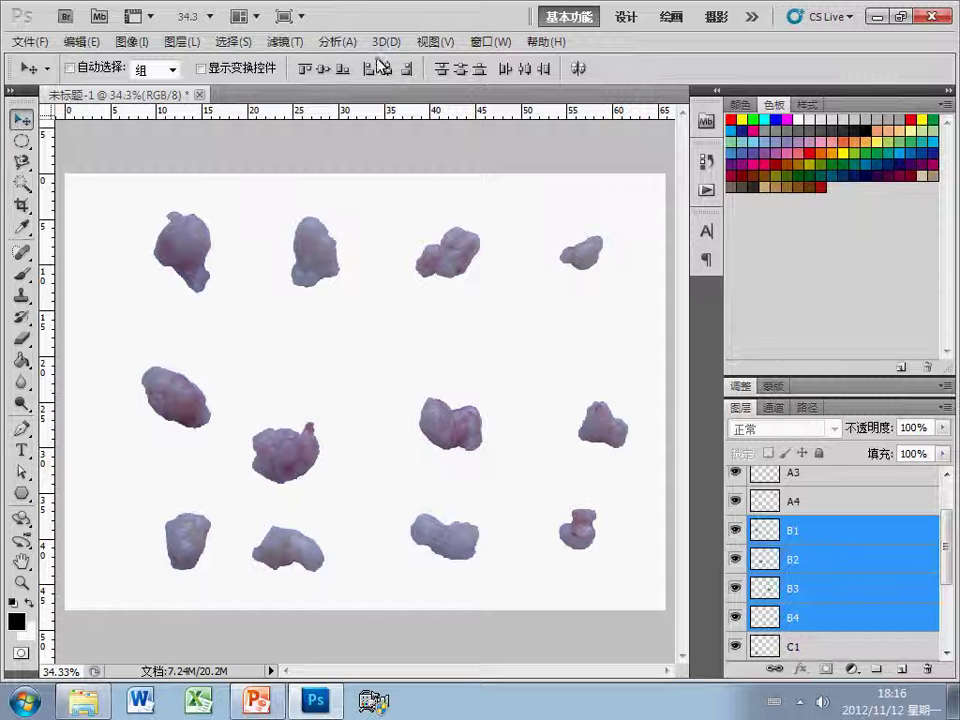
left_click(310, 70)
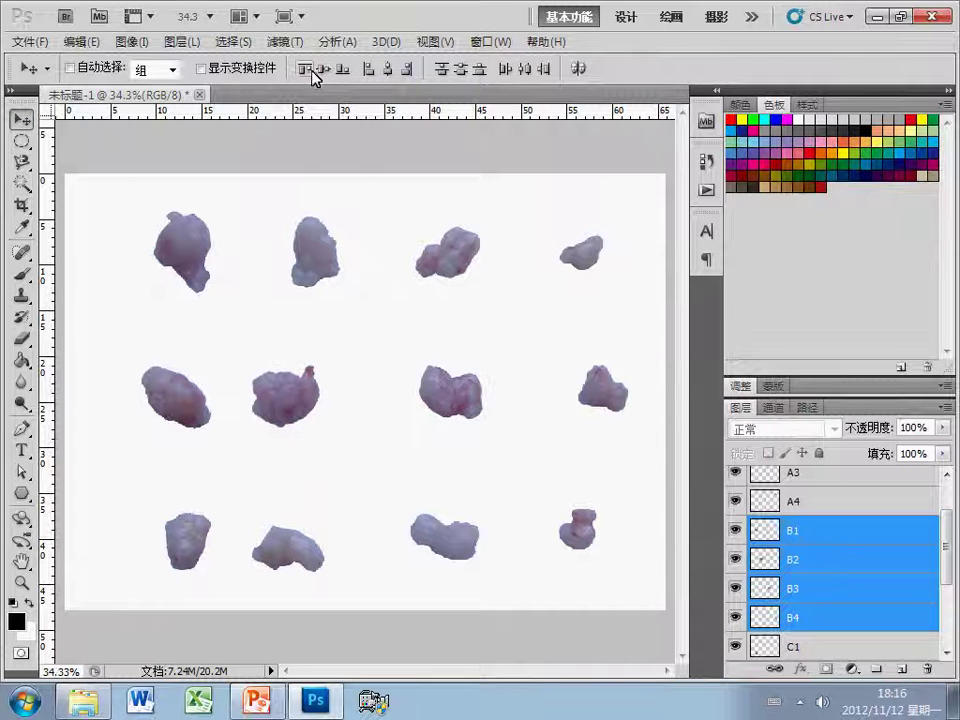
left_click(530, 72)
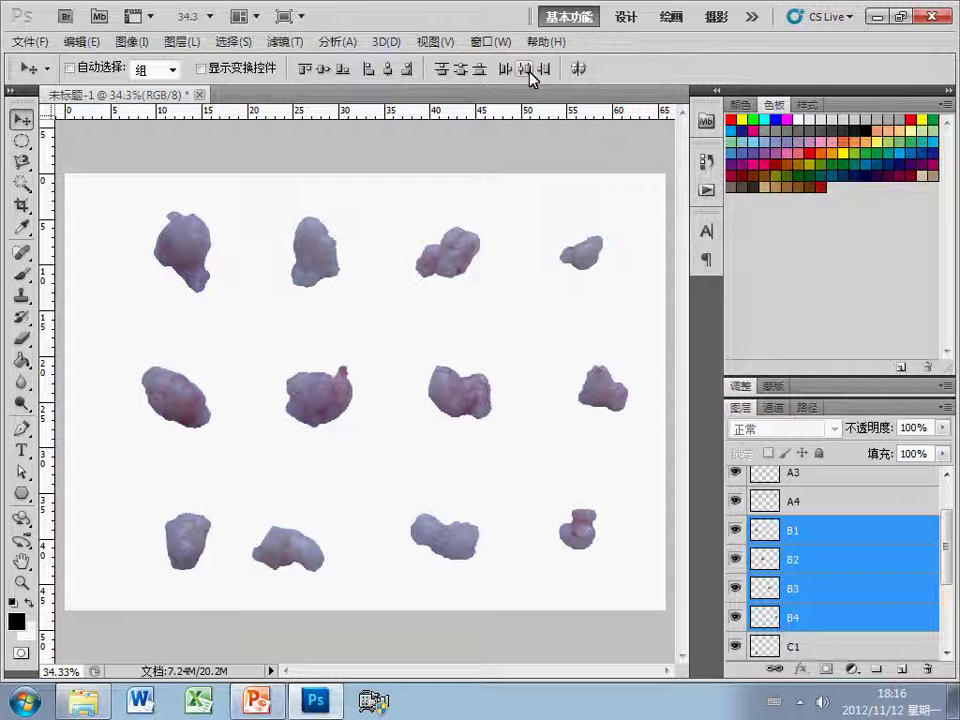
Move layers C2, C3 and C4 together upward so that they sit higher than C1.
left_click(806, 620)
scroll(825, 615, "down", 2)
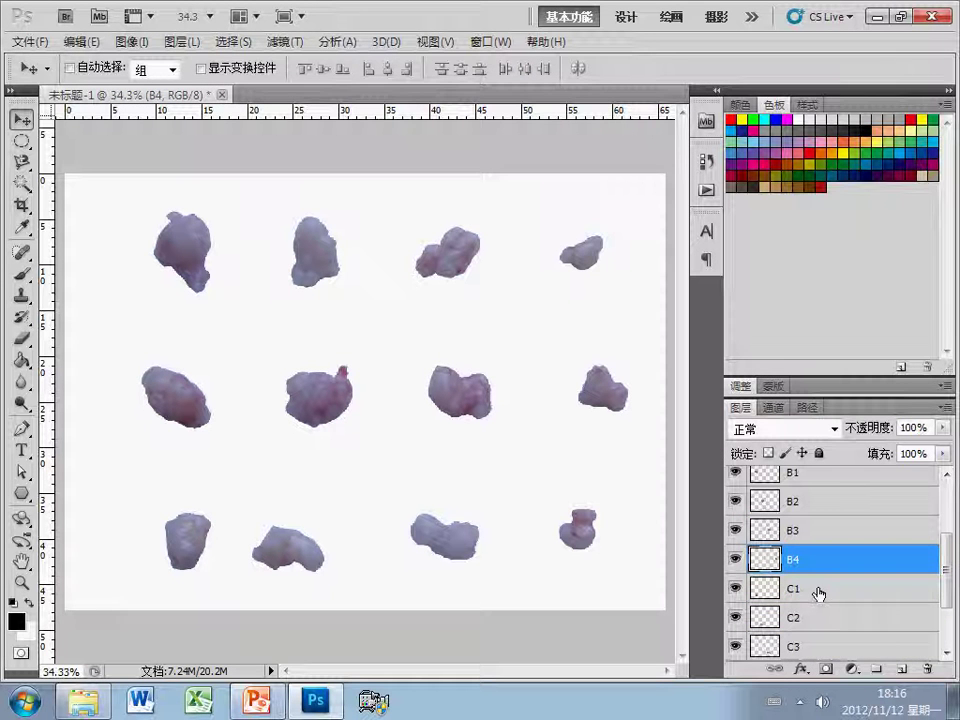
left_click(818, 590)
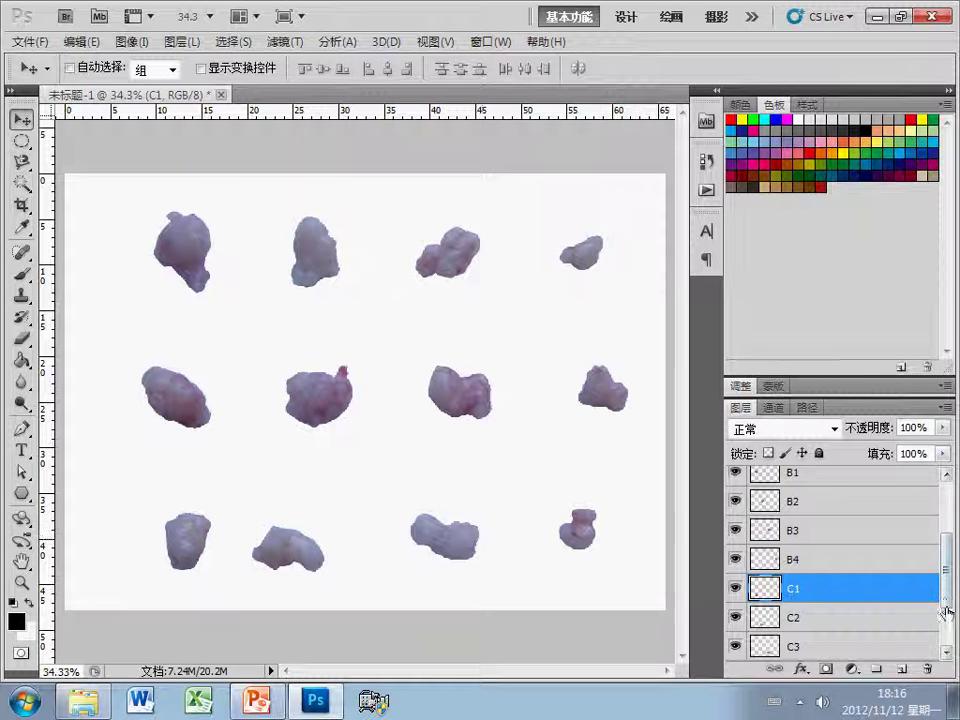
scroll(948, 618, "down", 3)
left_click_drag(800, 531, 800, 590)
left_click(800, 590, "shift")
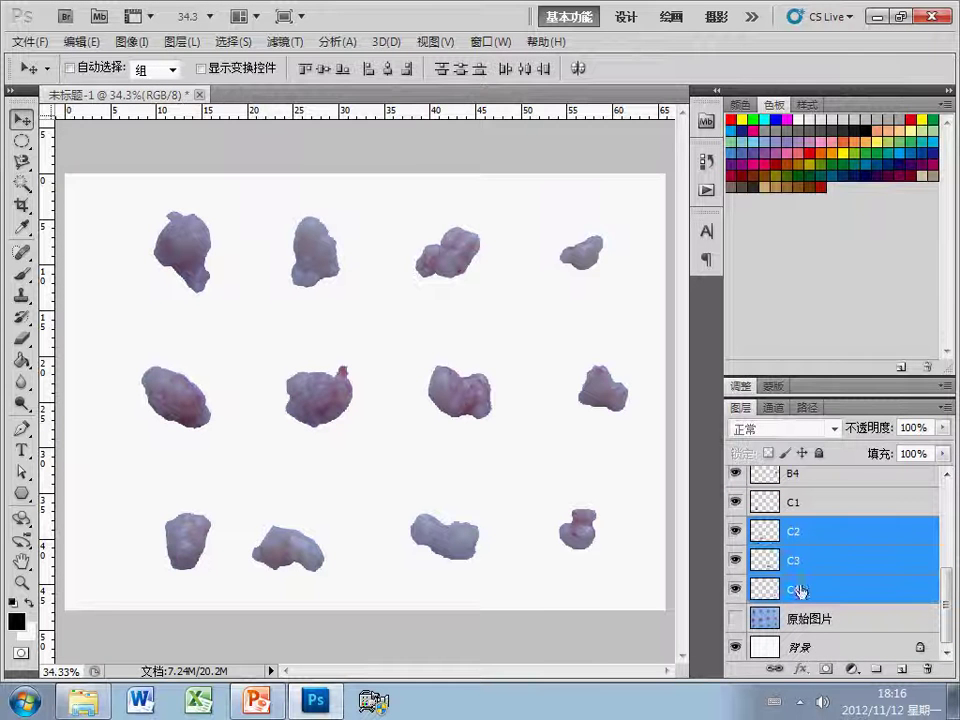
left_click_drag(435, 553, 435, 525)
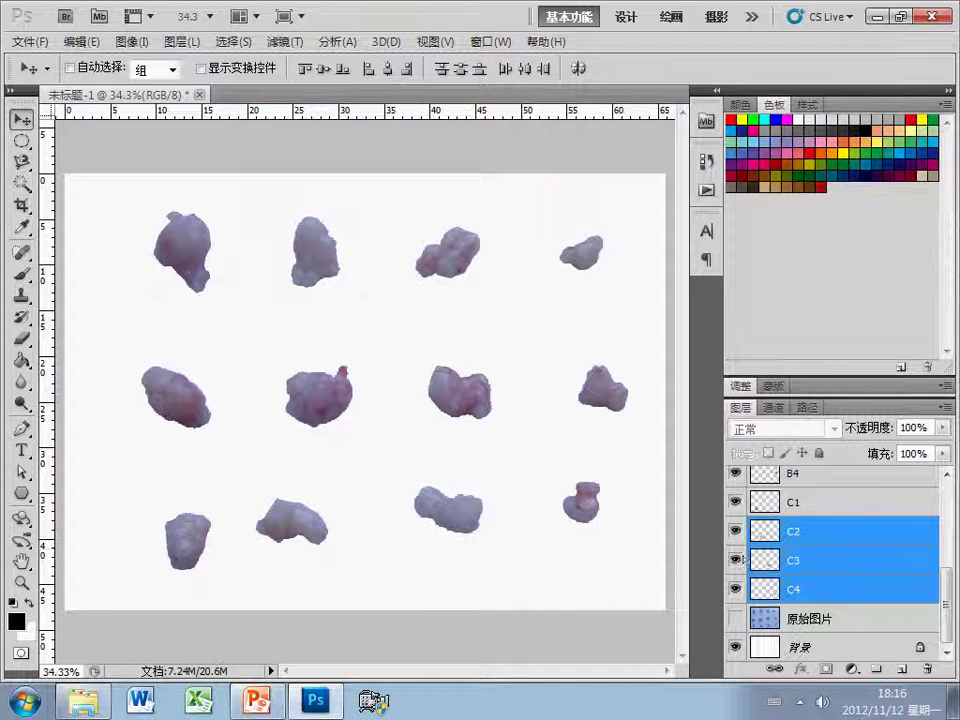
Align layers C1 through C4 by their bottom edges, distribute their horizontal centers evenly, and make C4 the active layer.
left_click(795, 505)
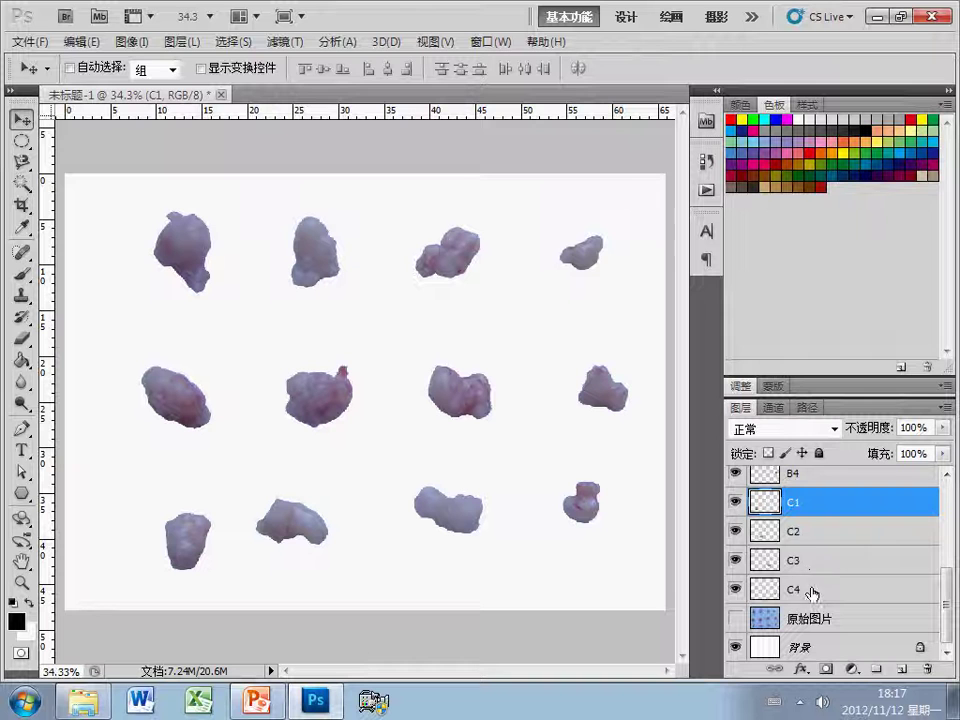
left_click(808, 592, "shift")
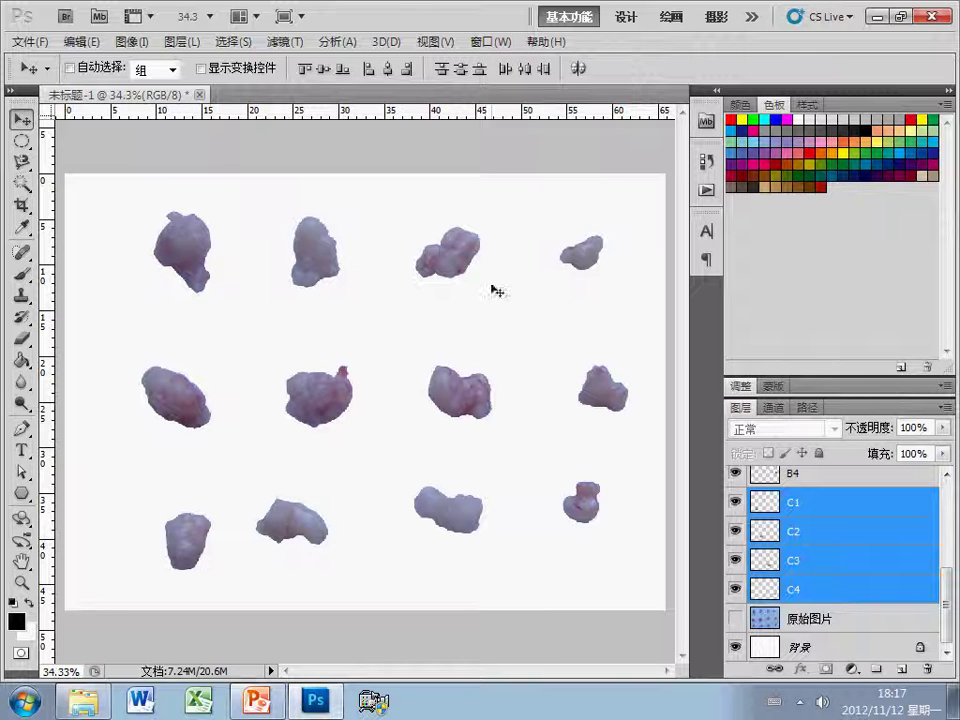
left_click(343, 69)
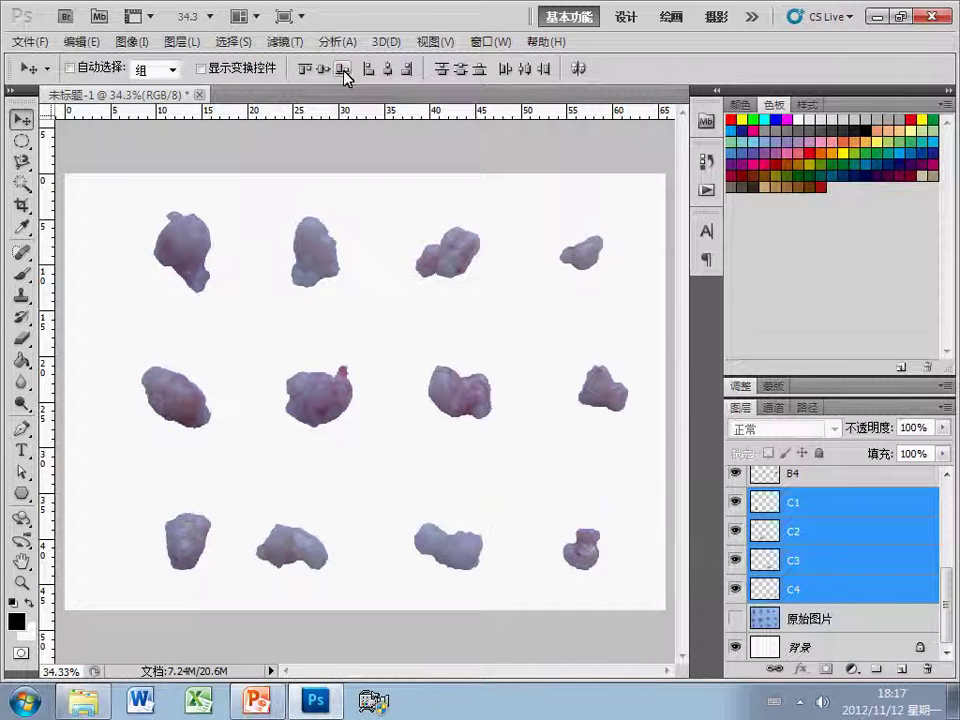
left_click(528, 70)
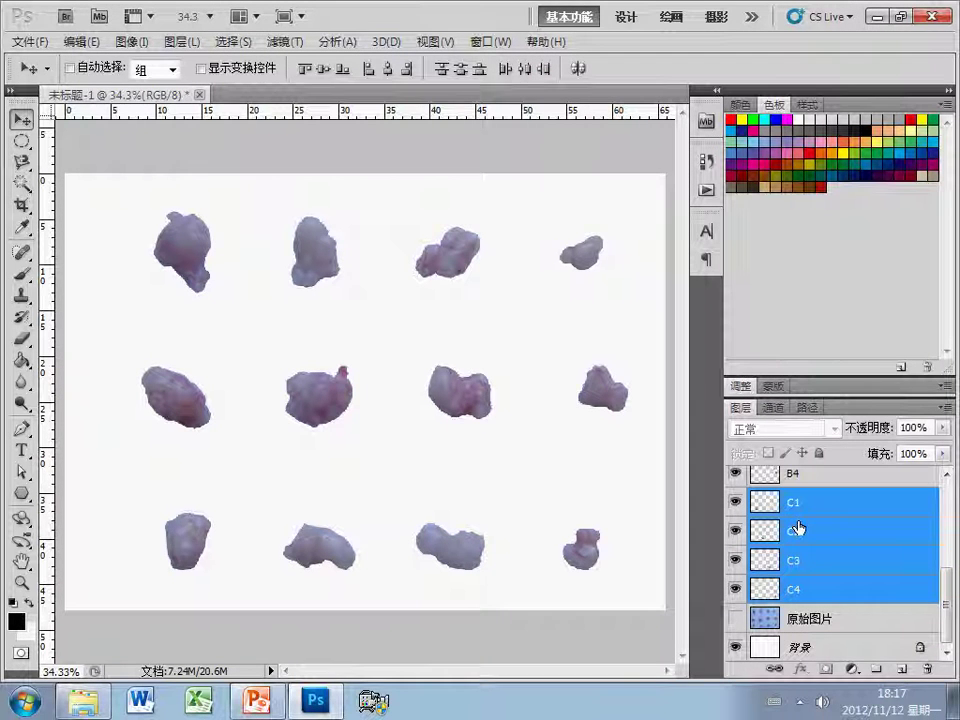
left_click(765, 587)
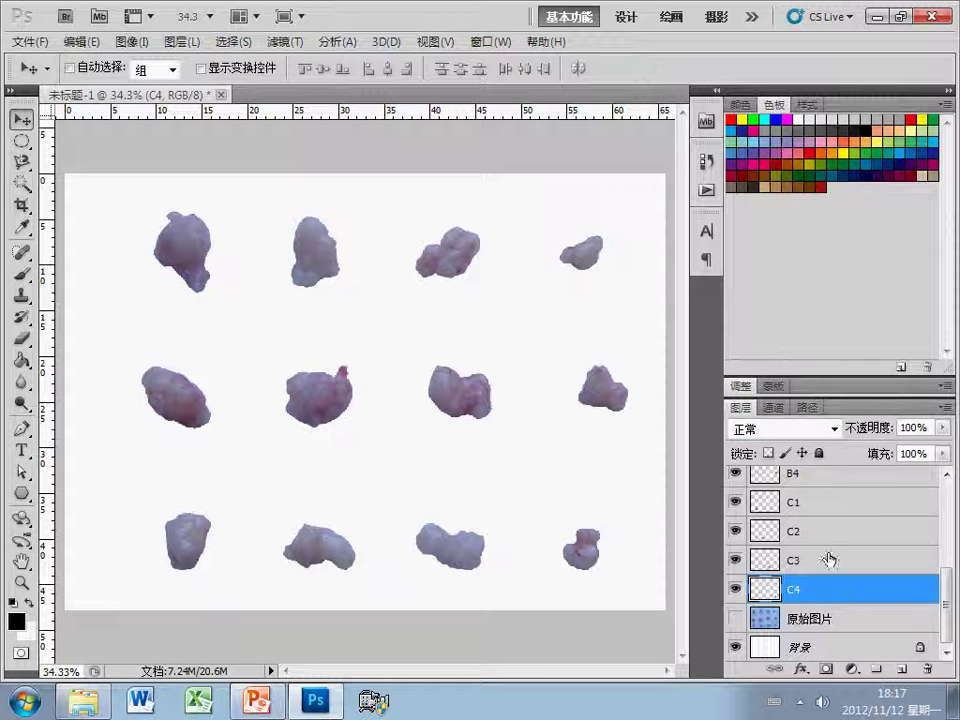
Move layer B4 left and slightly down so its tissue block sits directly below the A4 block.
scroll(835, 545, "up", 1)
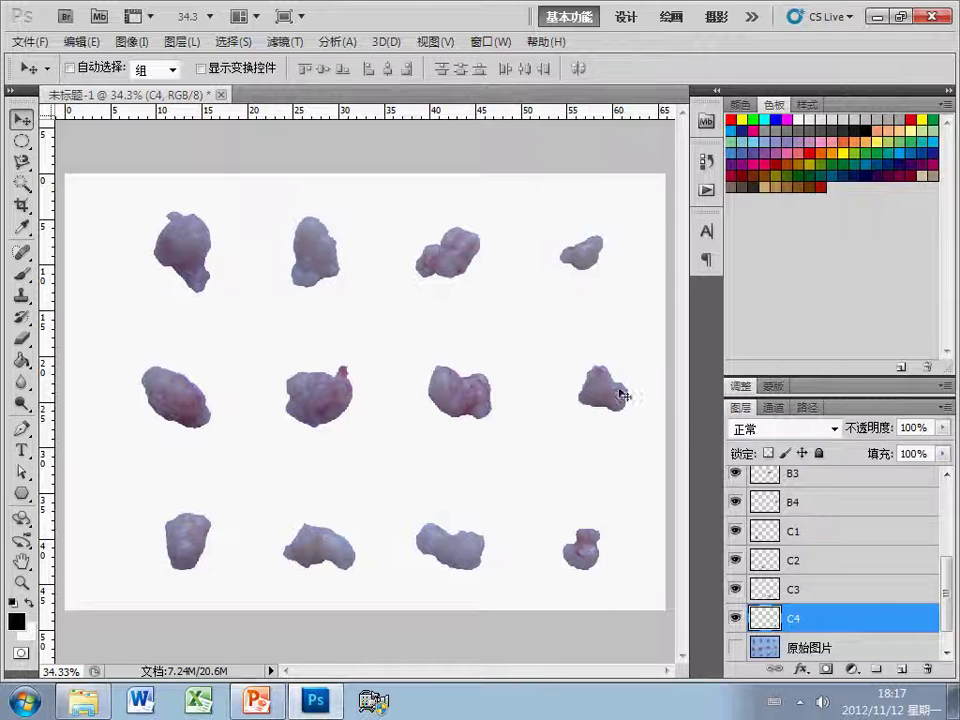
left_click(790, 507)
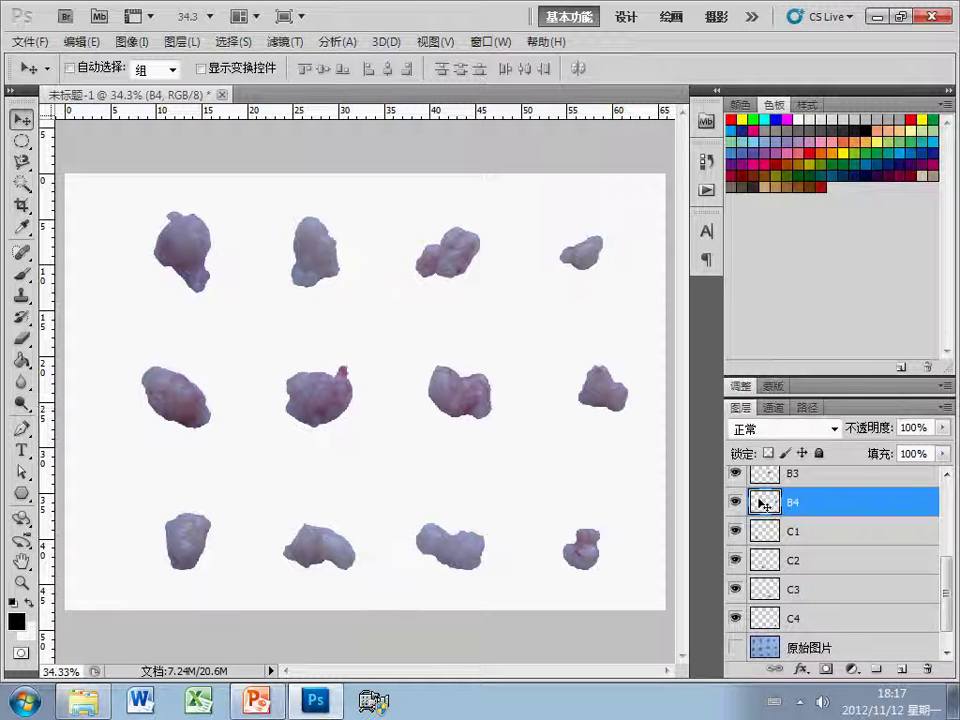
key("Left")
key("Left")
key("Left")
key("Left")
key("Left")
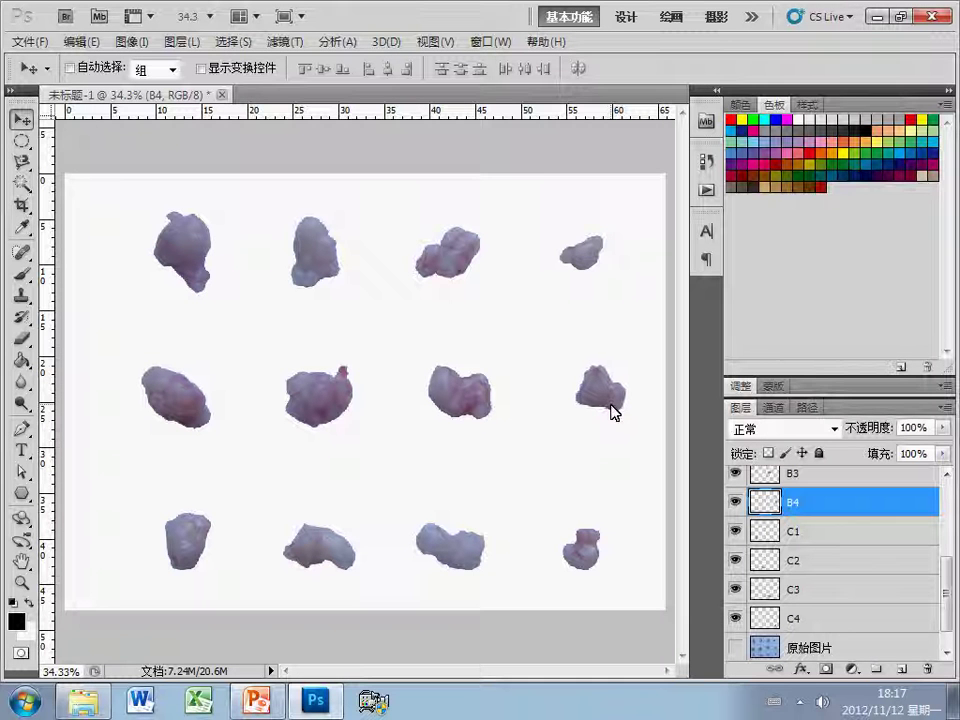
left_click_drag(608, 390, 593, 407)
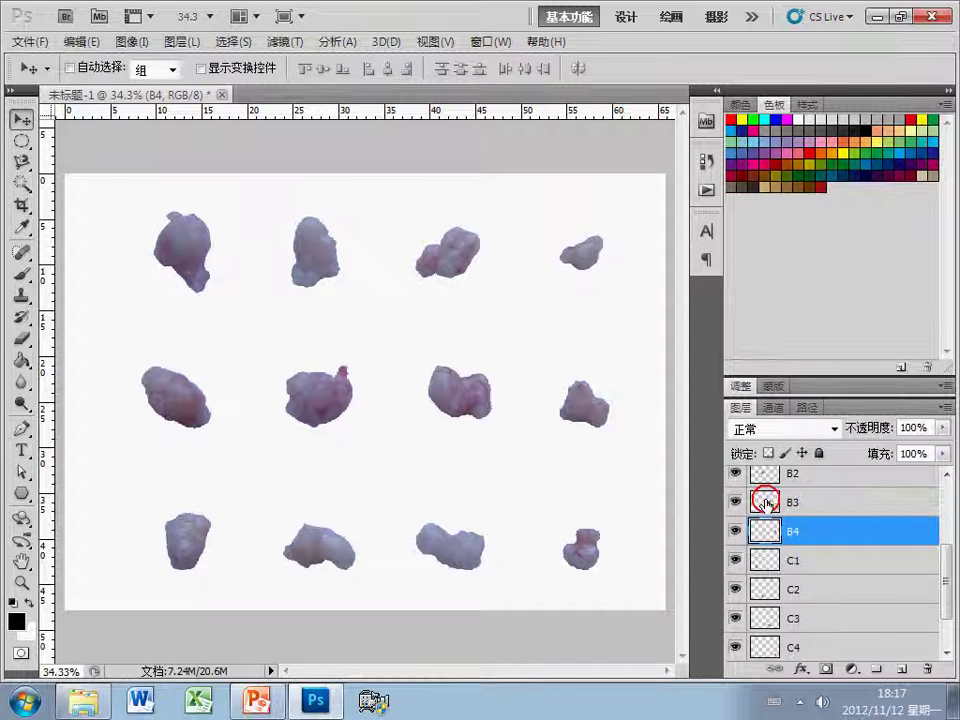
Move layer B3 left and slightly down beneath the A3 block, and shift layer B2 slightly left beneath A2.
key("alt+bracketright")
left_click_drag(498, 405, 467, 416)
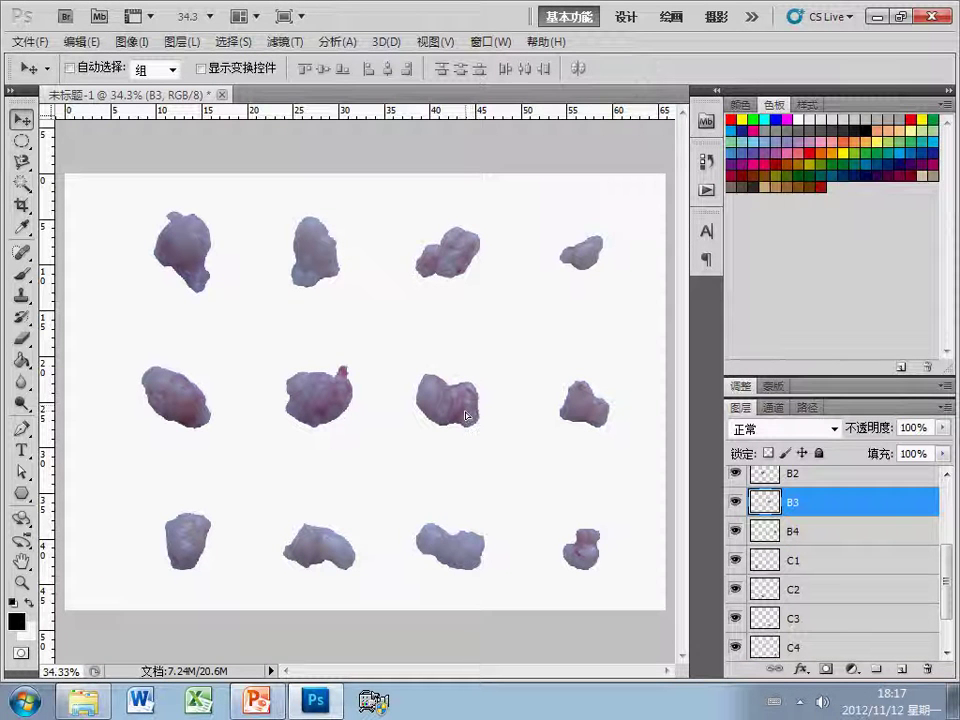
left_click(776, 480)
mouse_move(330, 411)
left_mouse_down()
mouse_move(322, 398)
mouse_move(334, 411)
mouse_move(324, 414)
left_mouse_up()
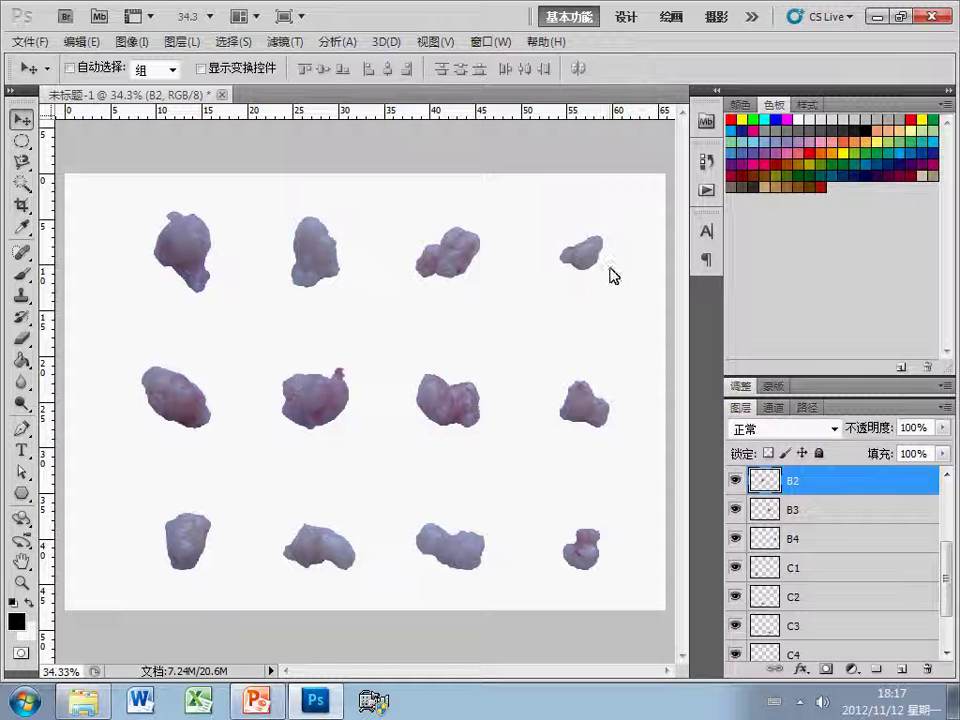
Move layer C3 slightly upward within the third row of tissue blocks.
scroll(818, 545, "down", 1)
left_click(767, 600)
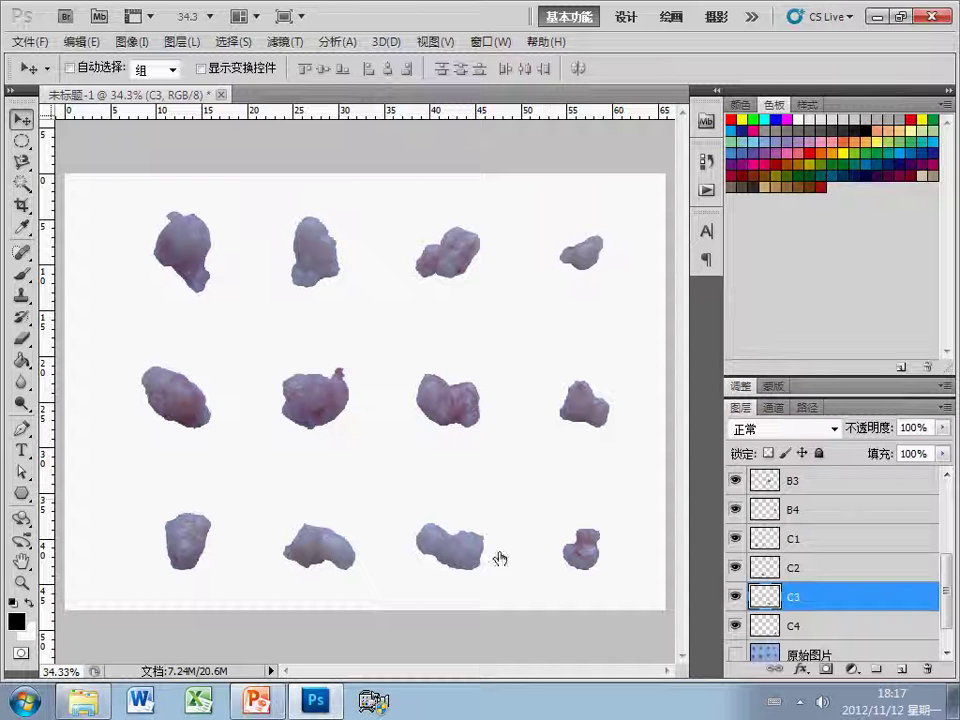
left_click(620, 573)
left_click_drag(470, 563, 474, 556)
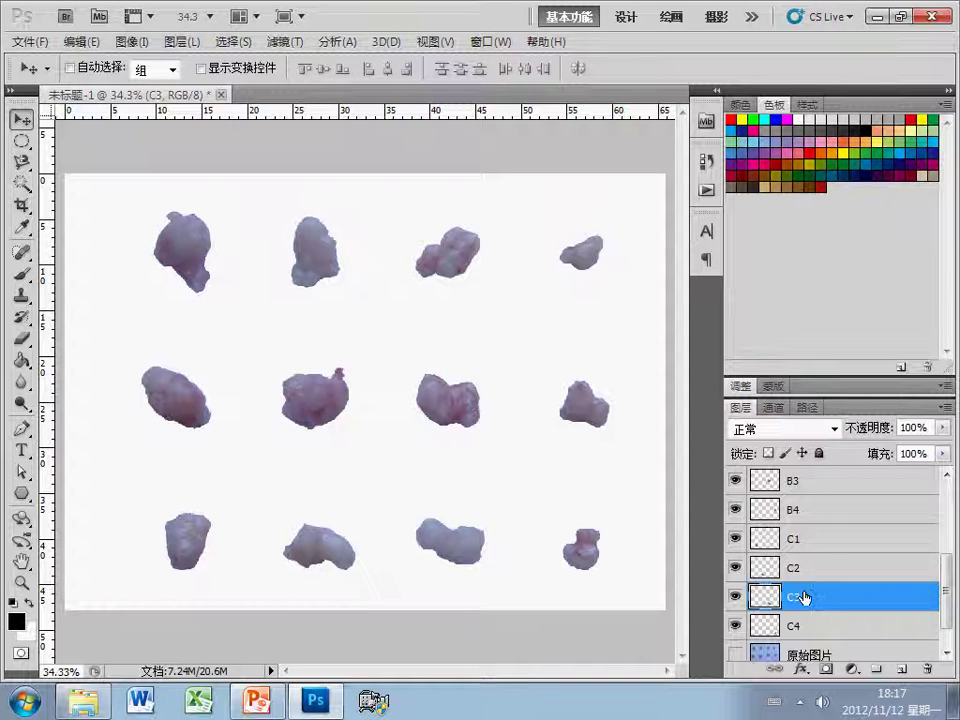
Move layers A1 through A4 together downward, closer to the second row.
scroll(805, 597, "up", 3)
left_click(805, 482)
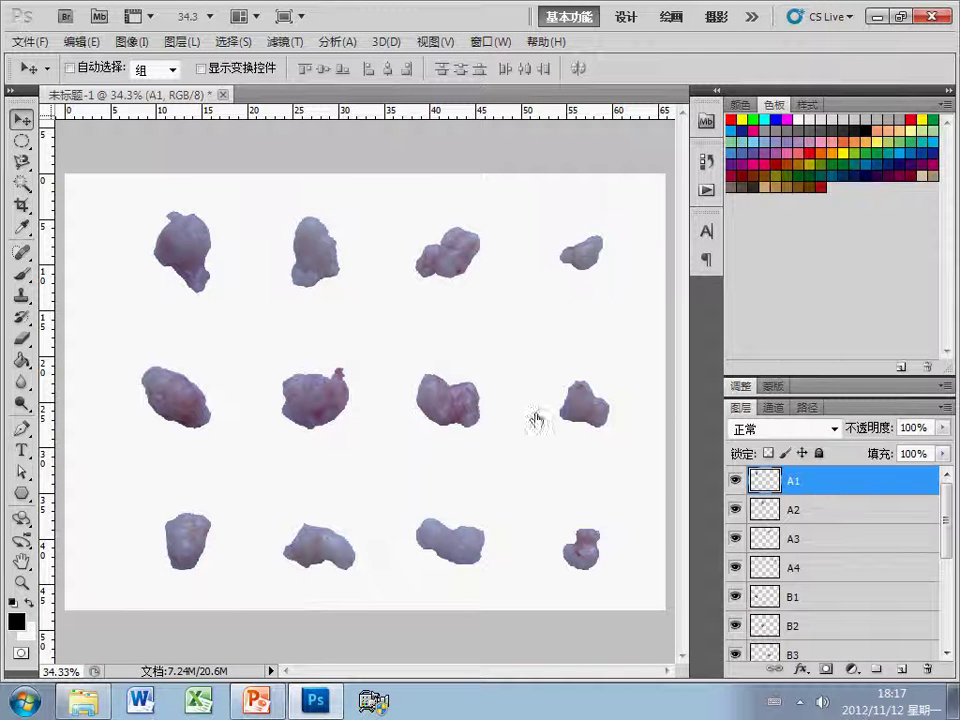
left_click(812, 568, "shift")
left_click_drag(440, 294, 436, 318)
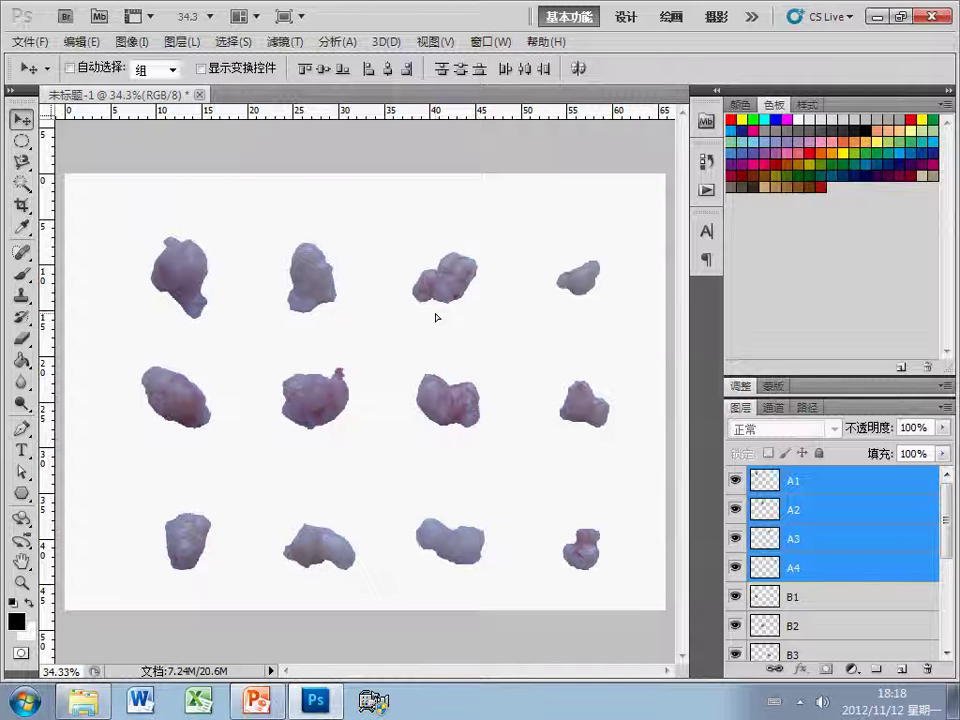
Move layers B1 through B4 together slightly downward, centering the second row between the other two.
left_click(790, 597)
scroll(797, 590, "down", 1)
left_click(820, 596, "shift")
left_click_drag(456, 426, 462, 435)
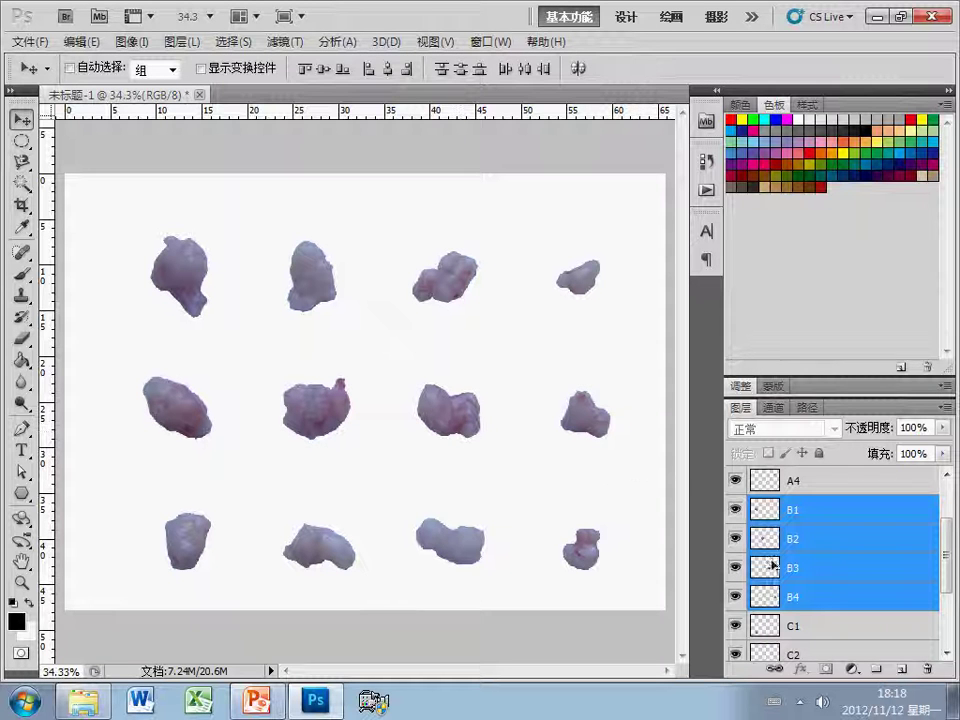
Shift layers B1 through B4 together slightly to the right.
left_click(807, 630)
scroll(812, 615, "down", 4)
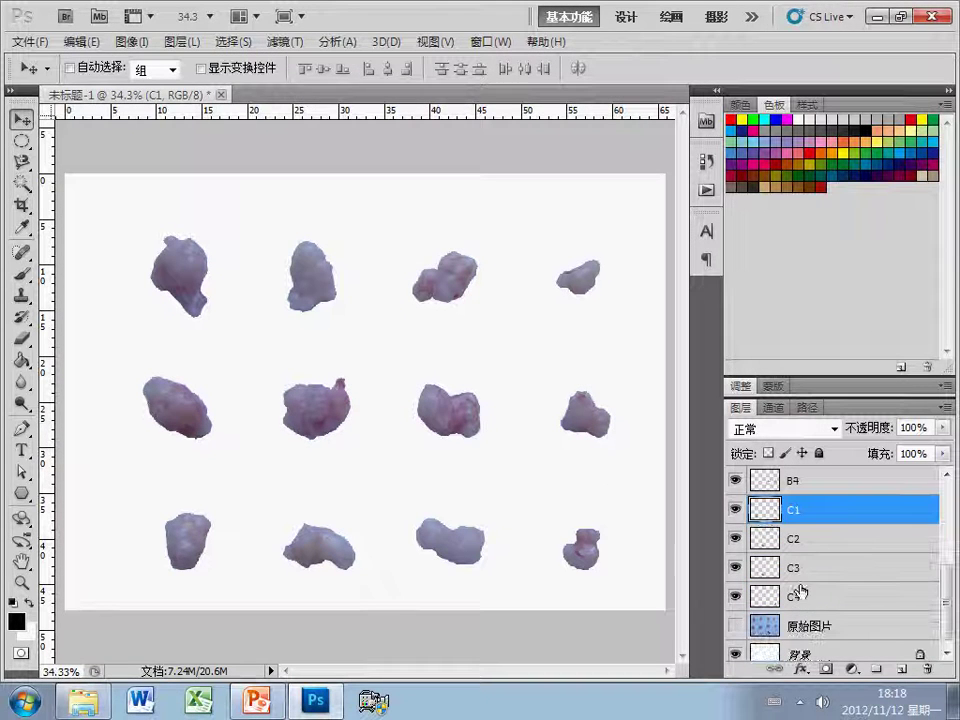
scroll(810, 530, "up", 4)
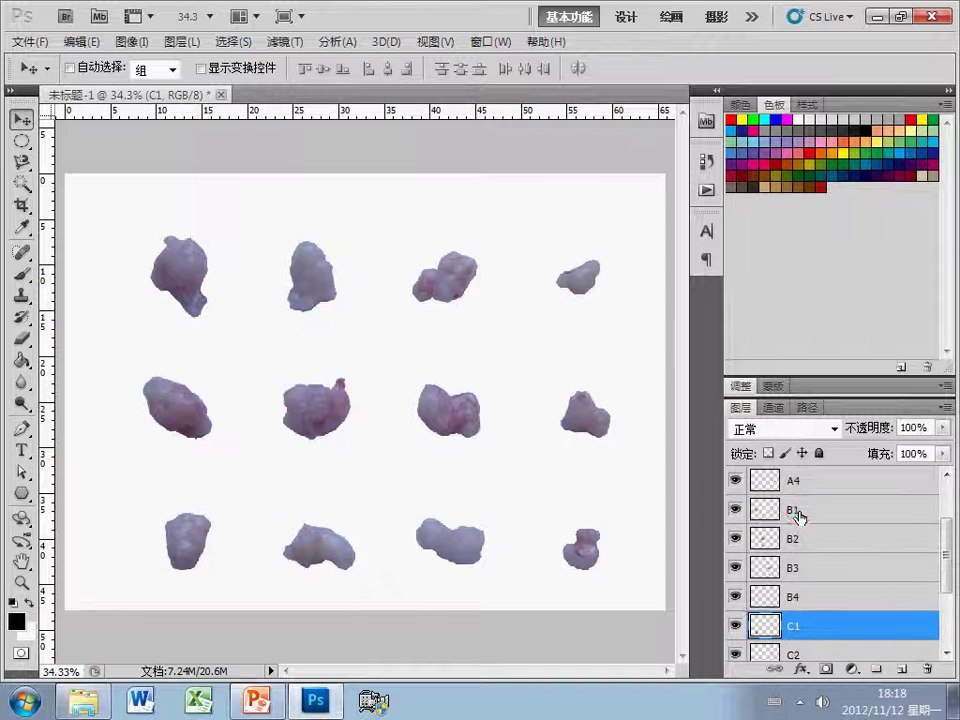
left_click(797, 511)
left_click(799, 590, "shift")
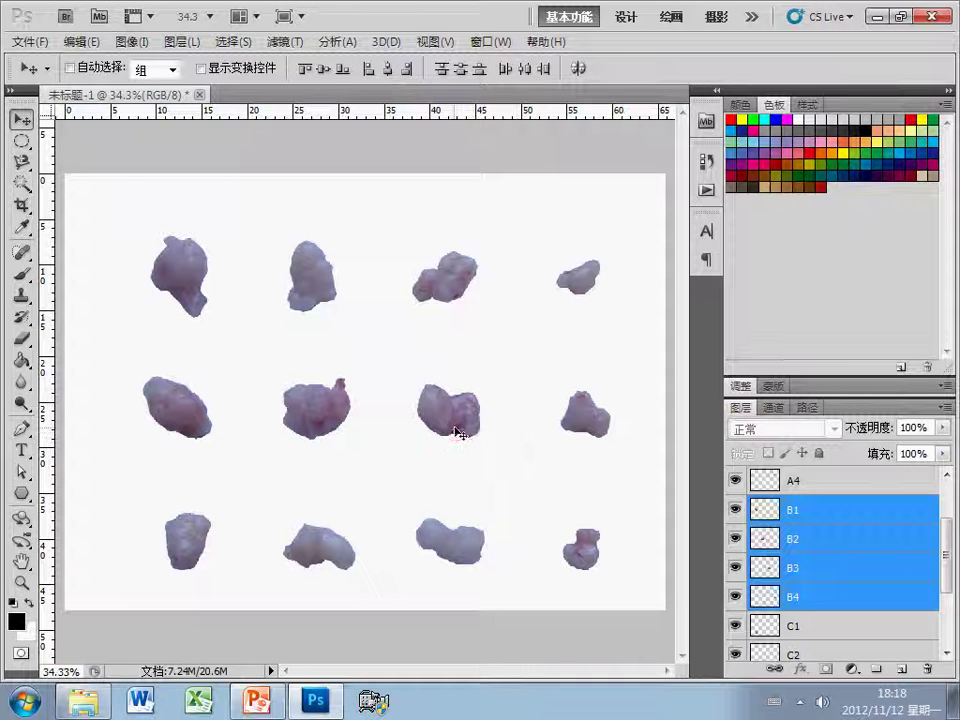
left_click_drag(452, 429, 459, 432)
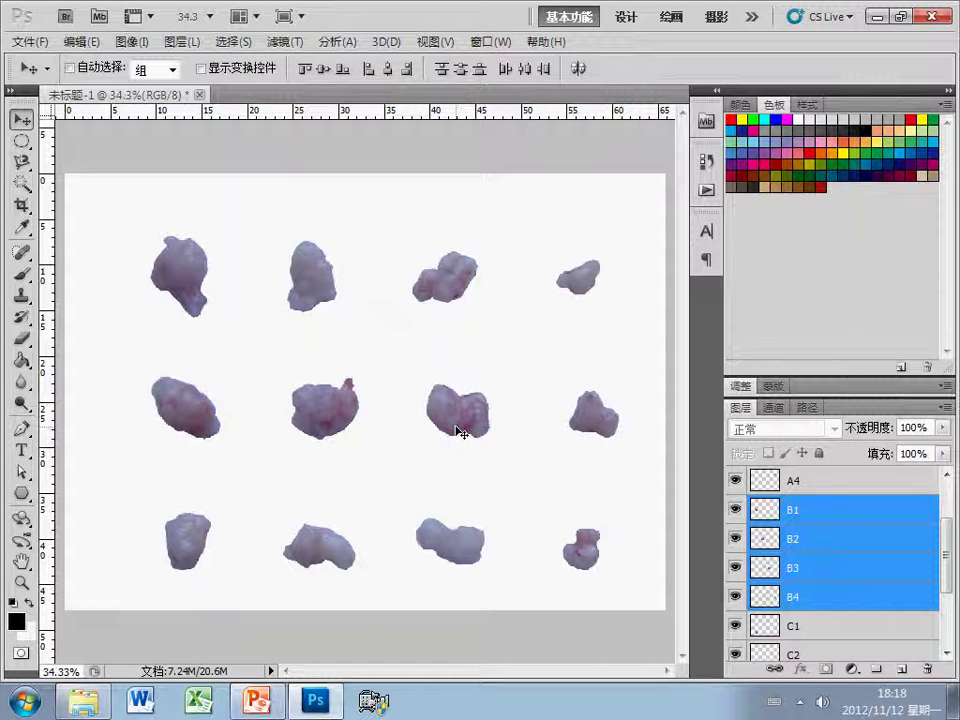
Move layers C1 through C4 together slightly upward.
scroll(797, 548, "down", 2)
left_click(798, 545)
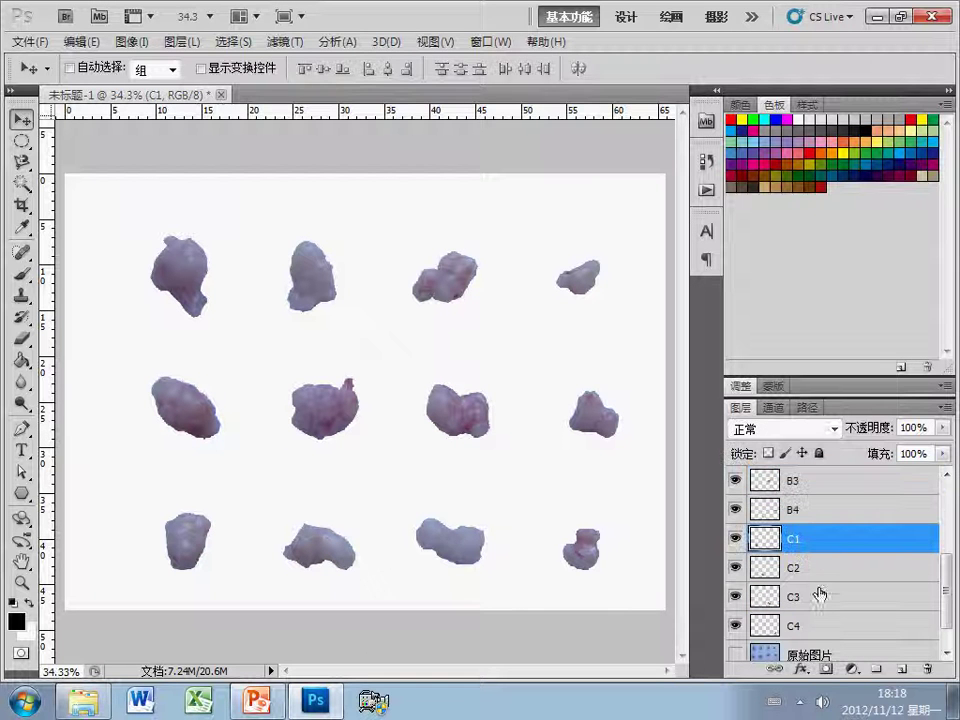
left_click(820, 622, "shift")
left_click_drag(461, 538, 455, 545)
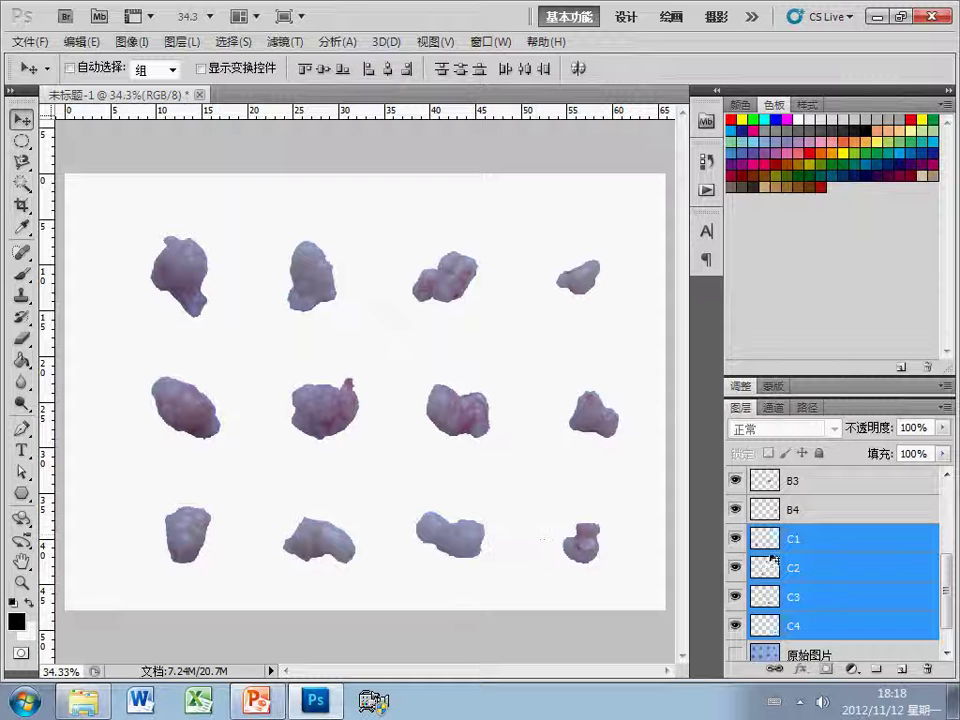
Create a new layer group above layer A1 and name it 肿瘤.
left_click(770, 597)
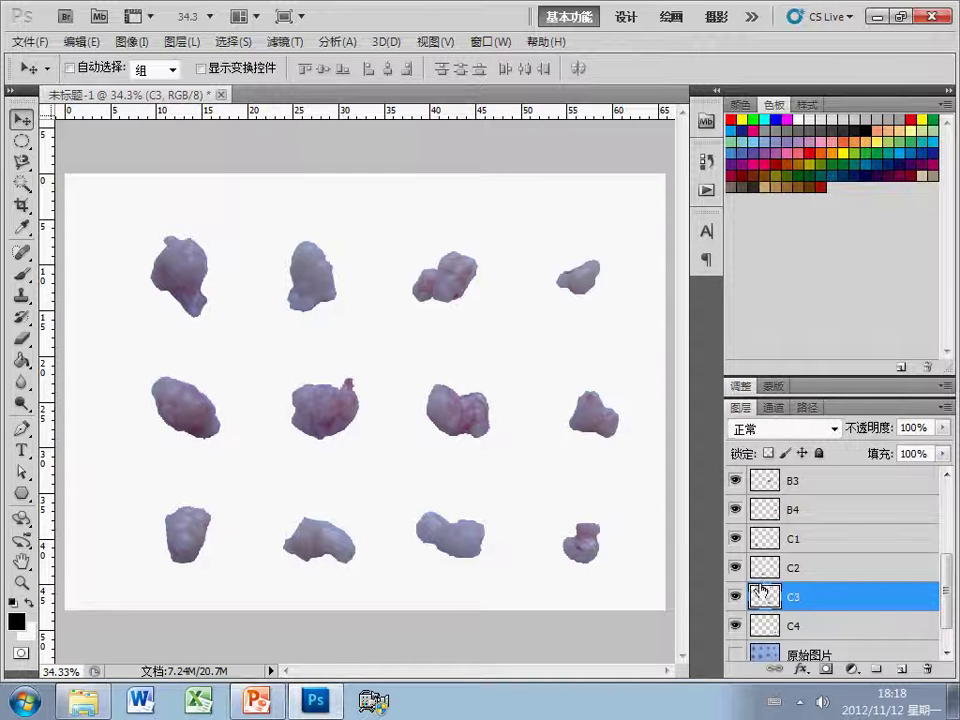
scroll(805, 600, "up", 5)
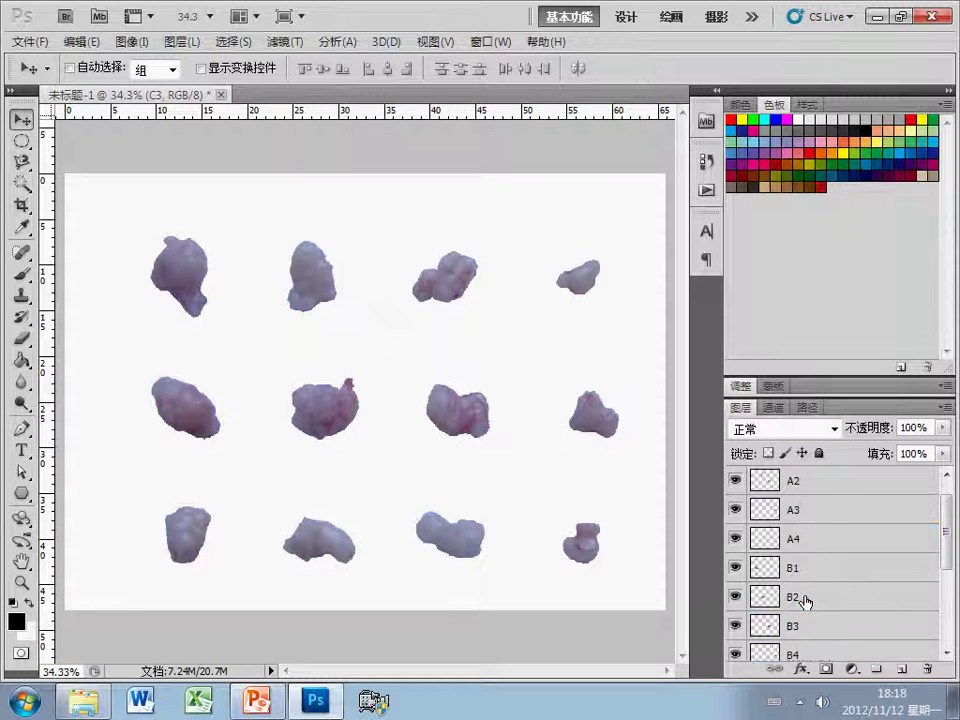
left_click(838, 484)
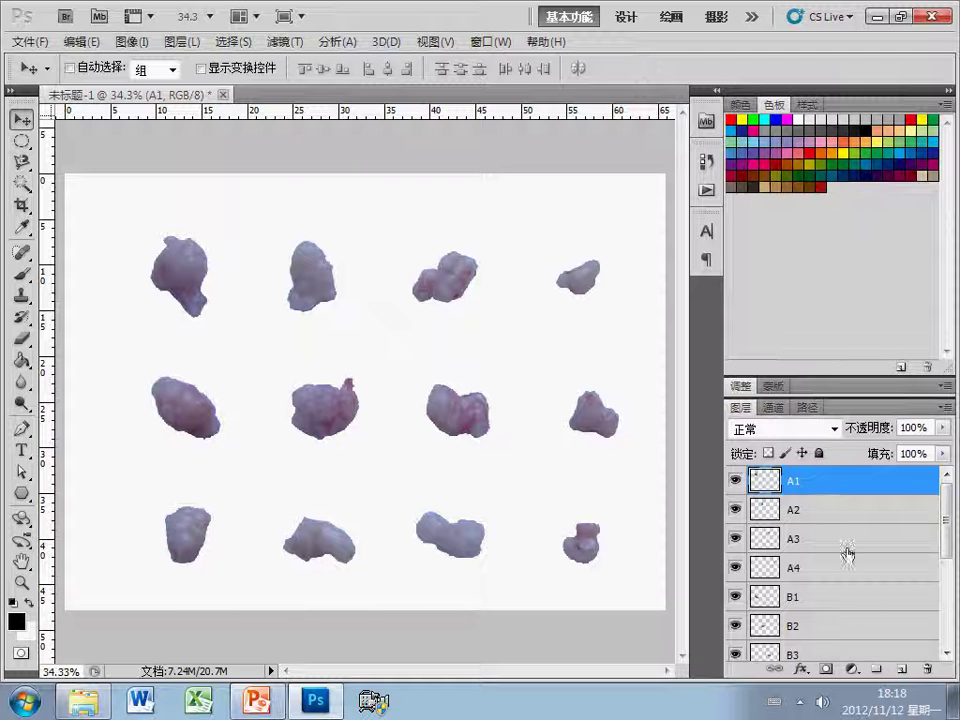
left_click(879, 669)
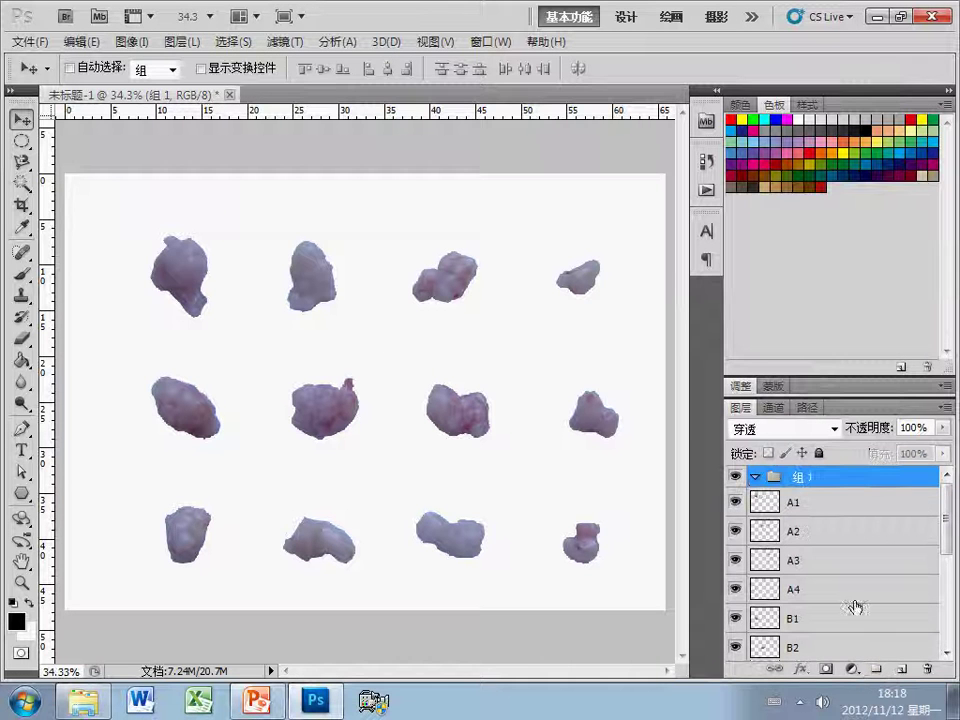
double_click(802, 478)
type("zhongl")
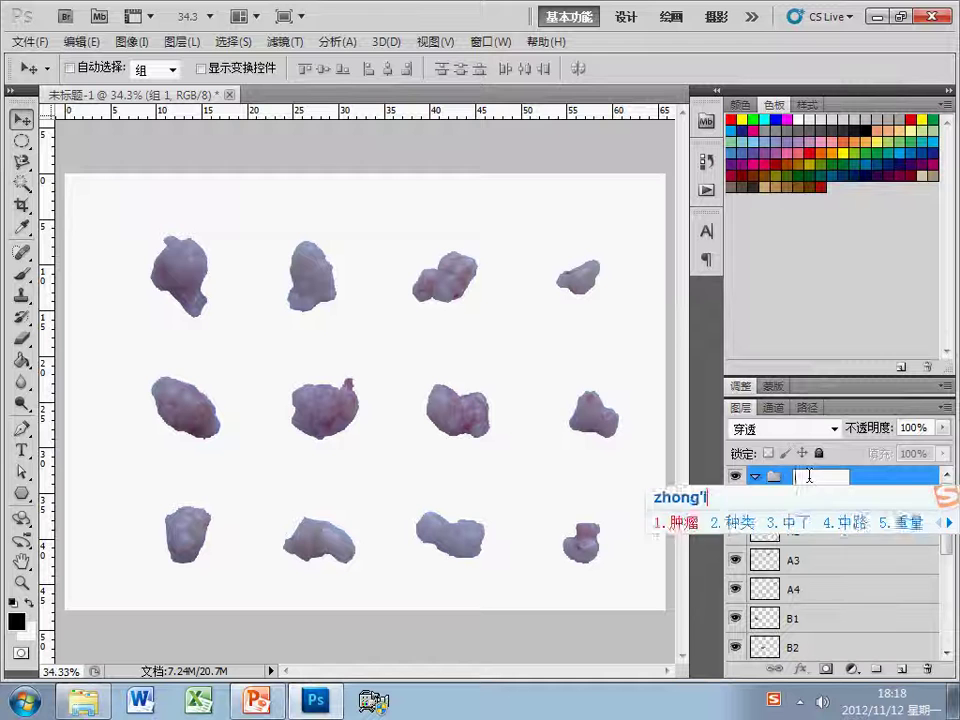
key("space")
key("Return")
Put all tissue layers from A1 through C4 into the 肿瘤 group.
left_click(802, 504)
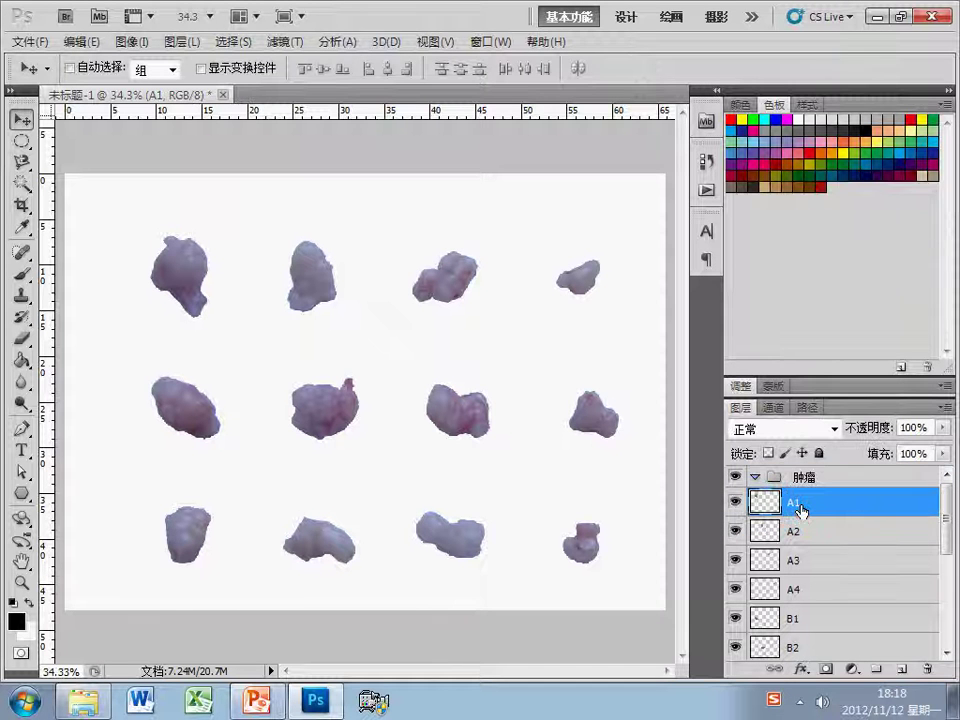
scroll(800, 510, "down", 5)
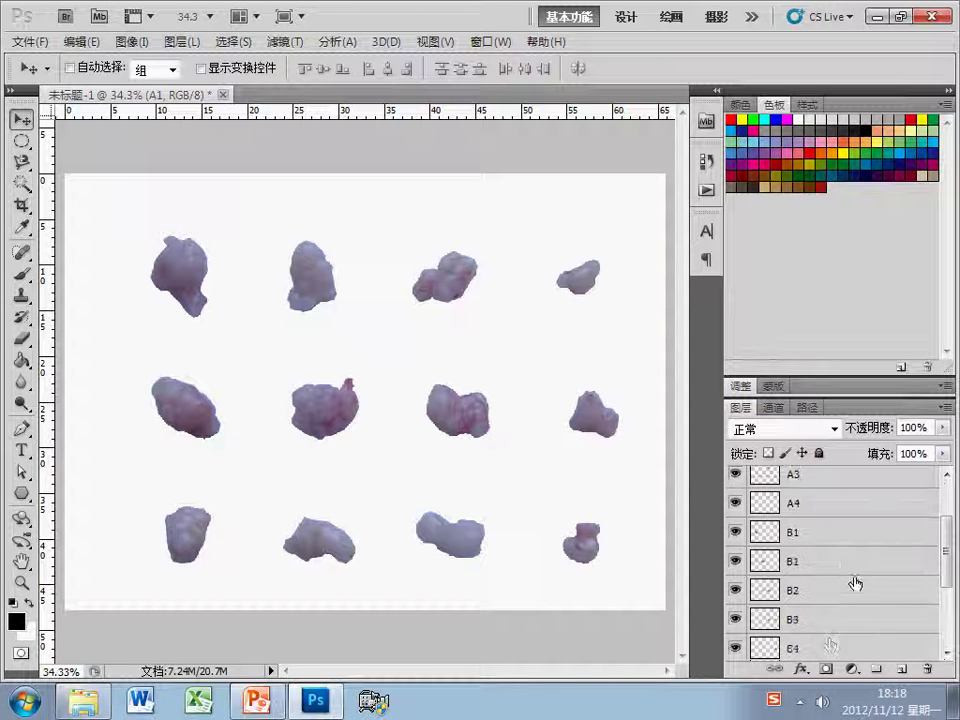
scroll(829, 644, "down", 3)
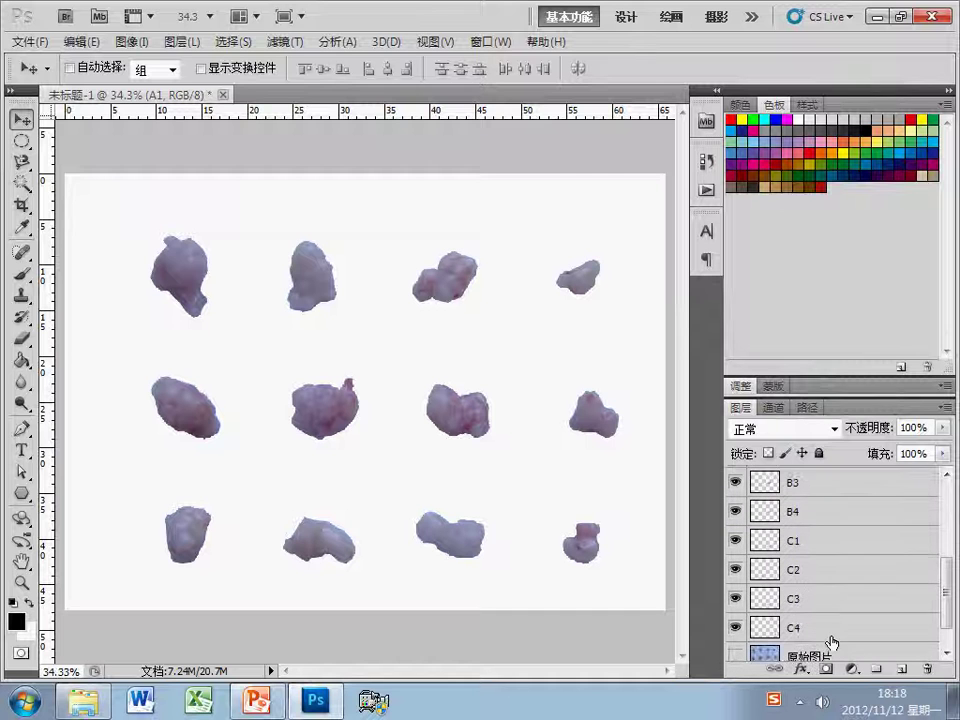
left_click(881, 622, "shift")
scroll(881, 622, "up", 4)
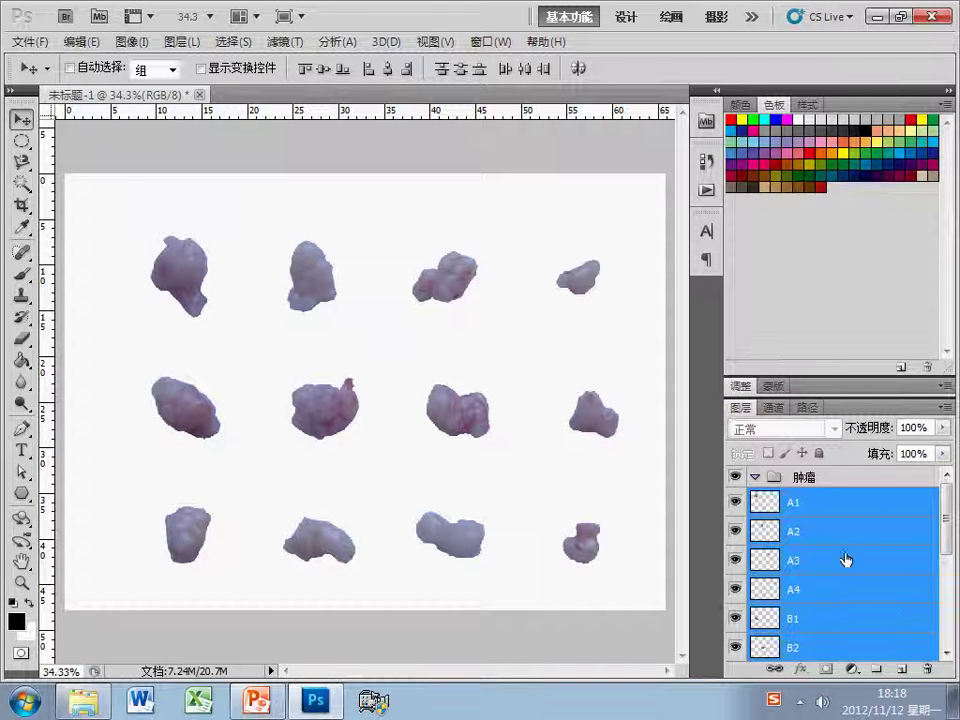
left_click_drag(811, 509, 790, 478)
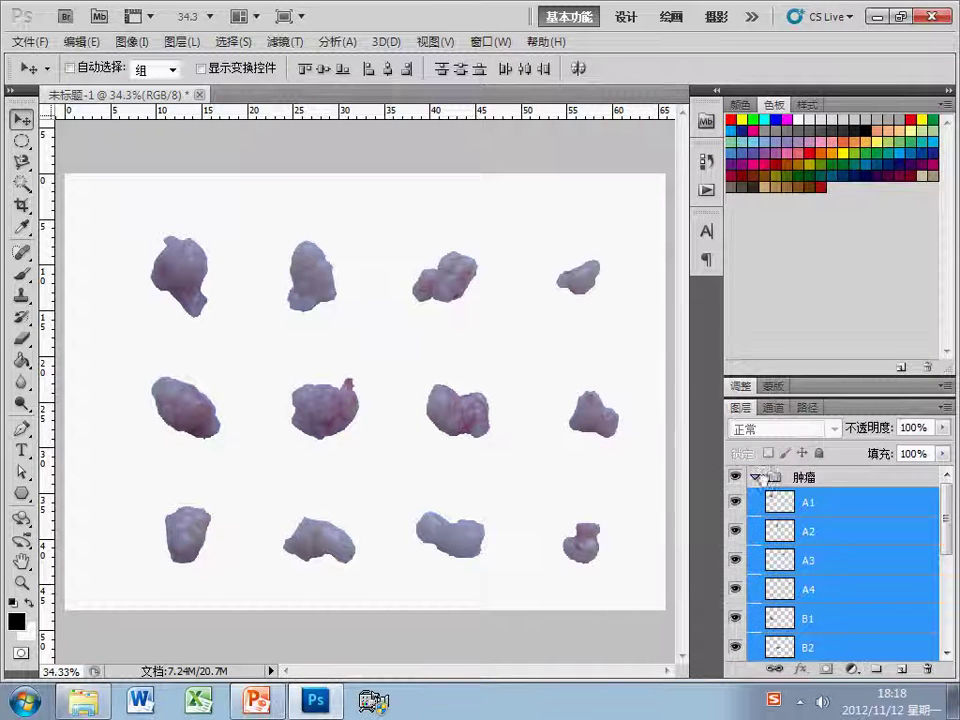
Collapse the 肿瘤 group and lock it completely.
left_click(756, 479)
left_click(800, 486)
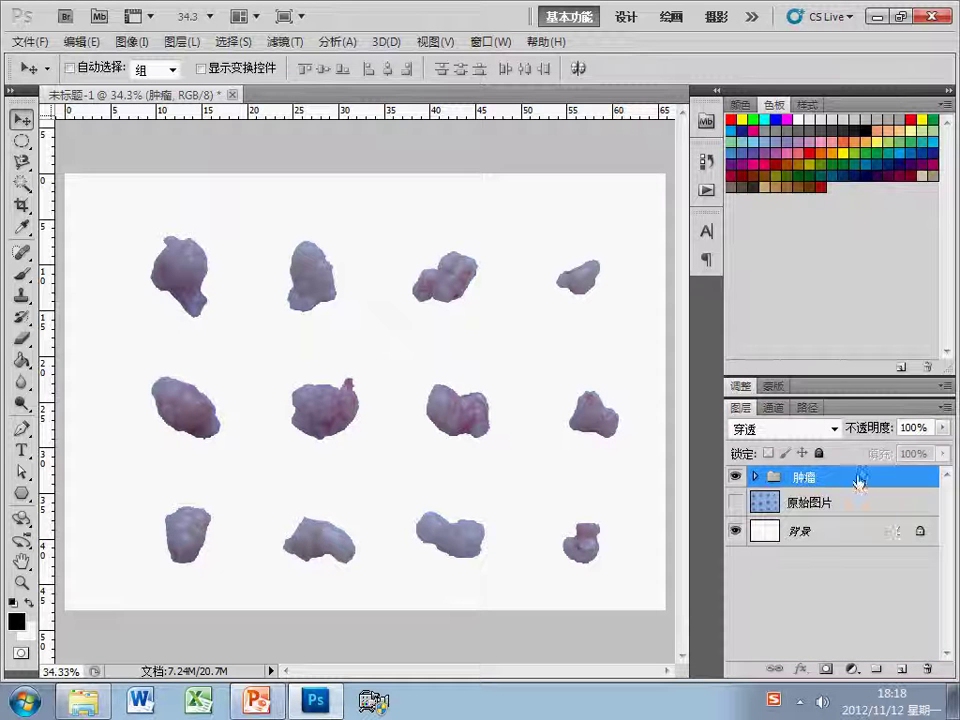
left_click(820, 454)
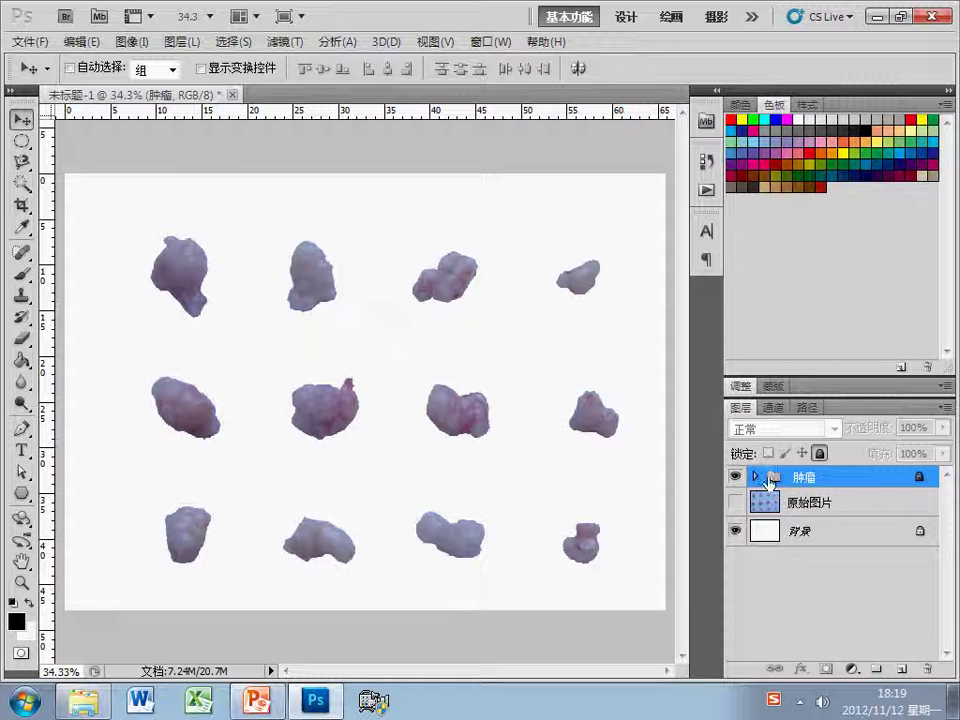
Add the text label "Control" at 48 points in Arial above the first tissue block of the top row.
left_click(21, 449)
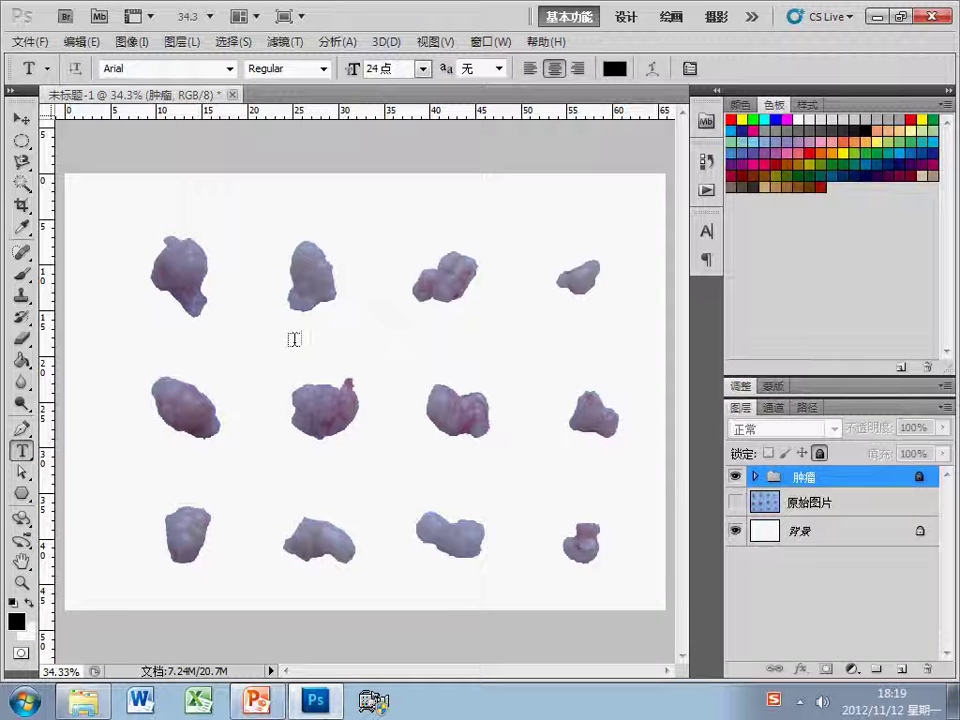
left_click(157, 216)
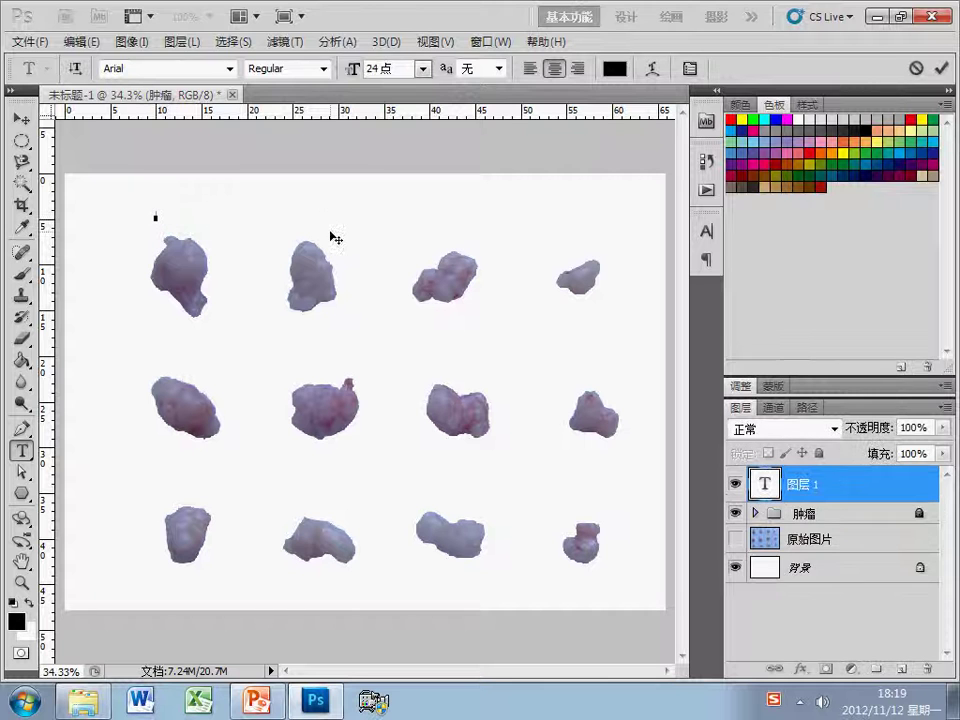
left_click(422, 69)
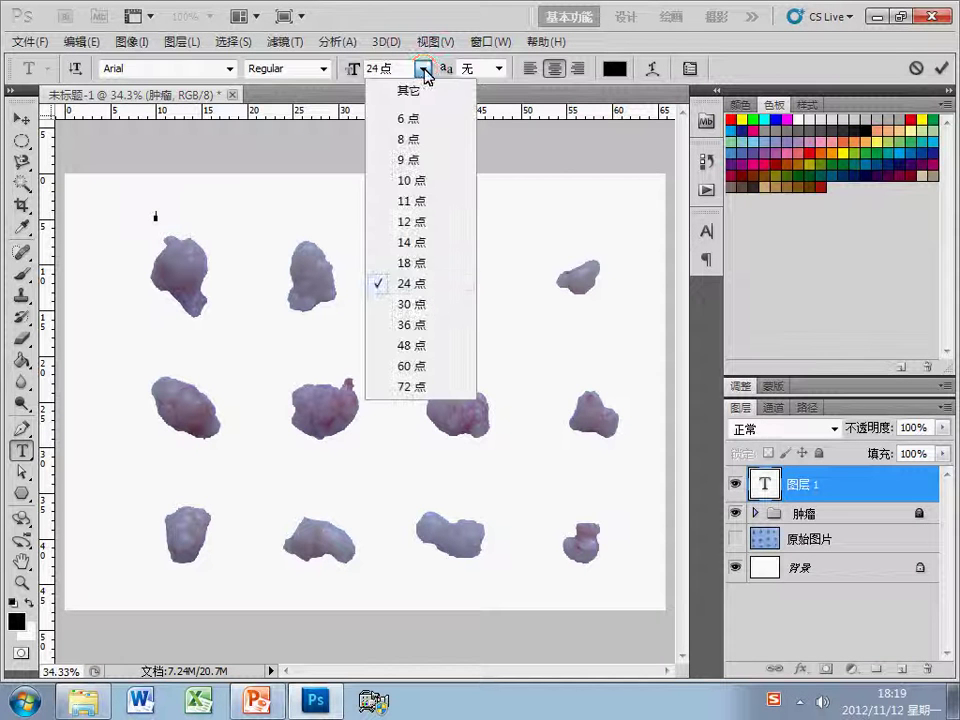
left_click(411, 345)
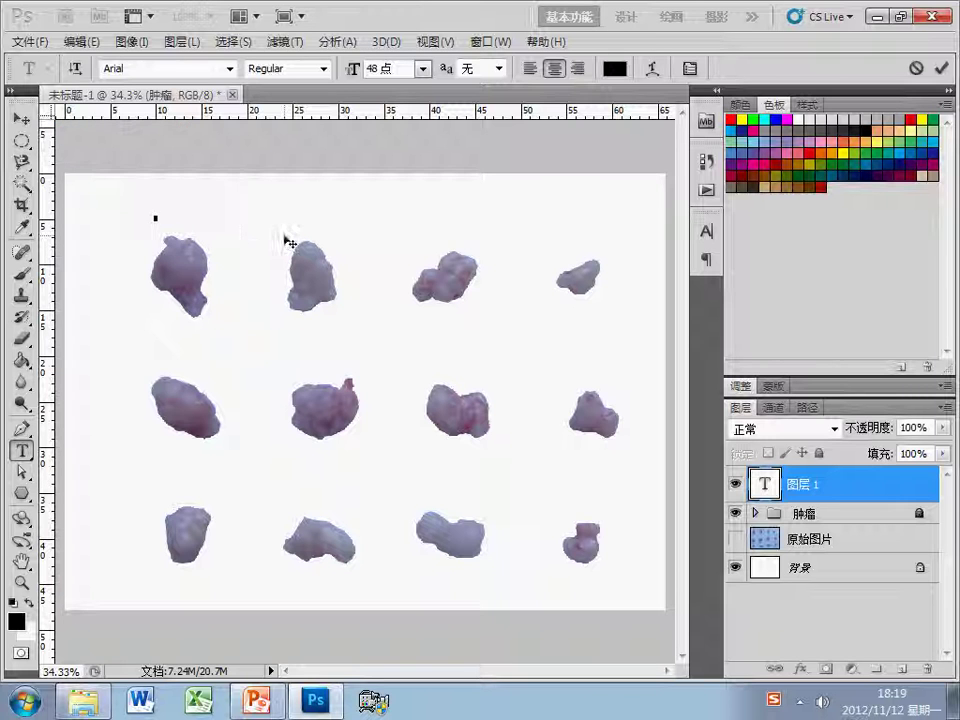
type("G")
type("ontrol")
left_click_drag(153, 295, 178, 300)
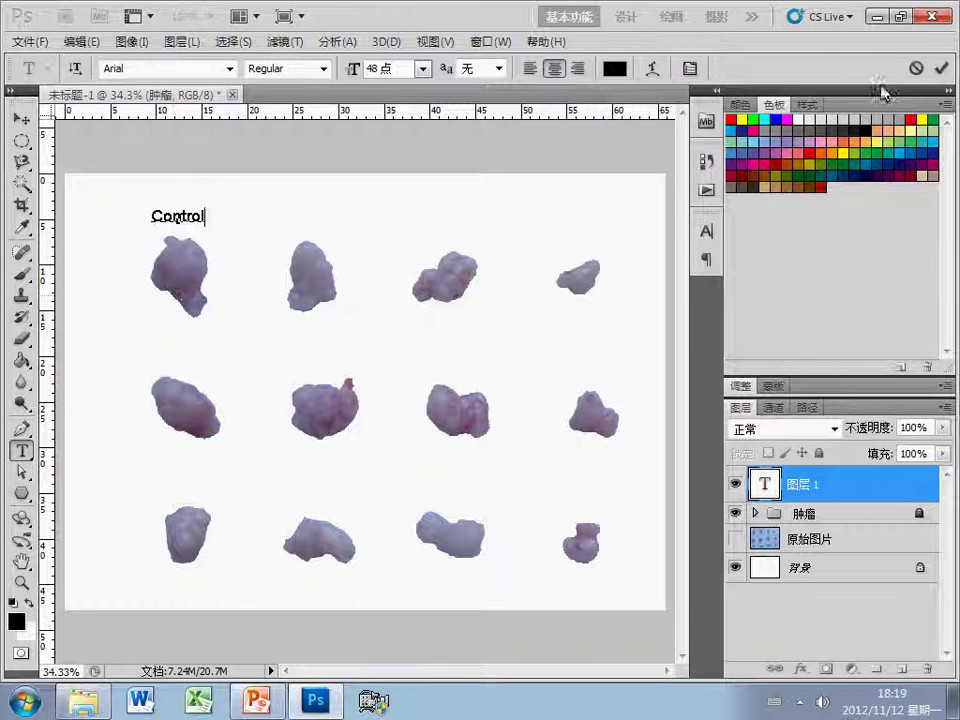
left_click(941, 68)
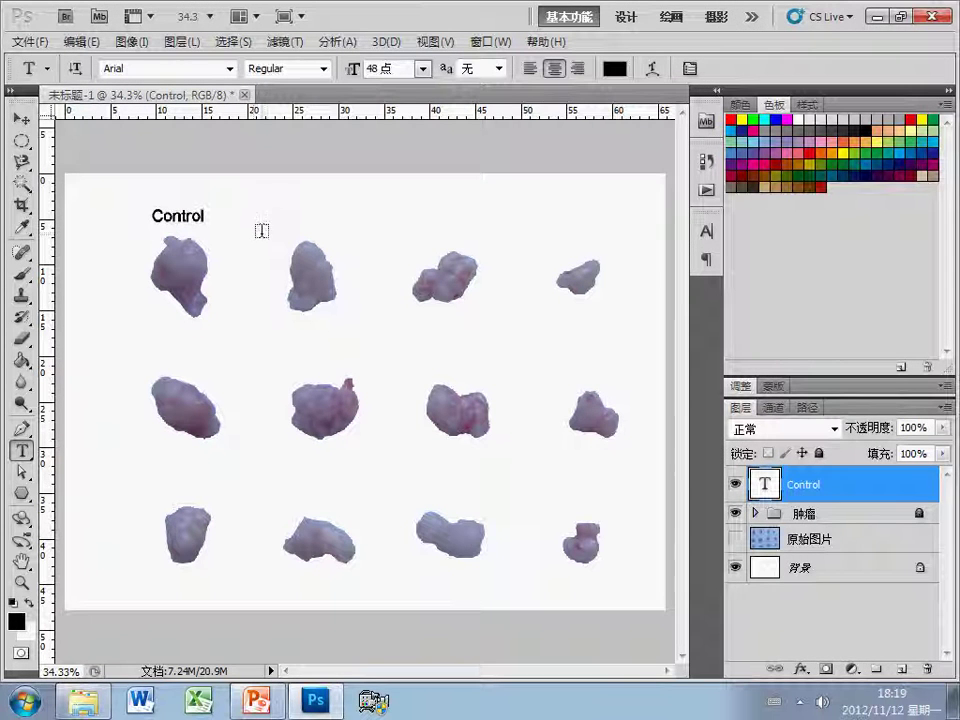
Nudge the Control label slightly upward, and duplicate its text layer three times with the default copy names.
left_click(21, 117)
mouse_move(169, 234)
left_mouse_down()
mouse_move(176, 223)
mouse_move(169, 231)
left_mouse_up()
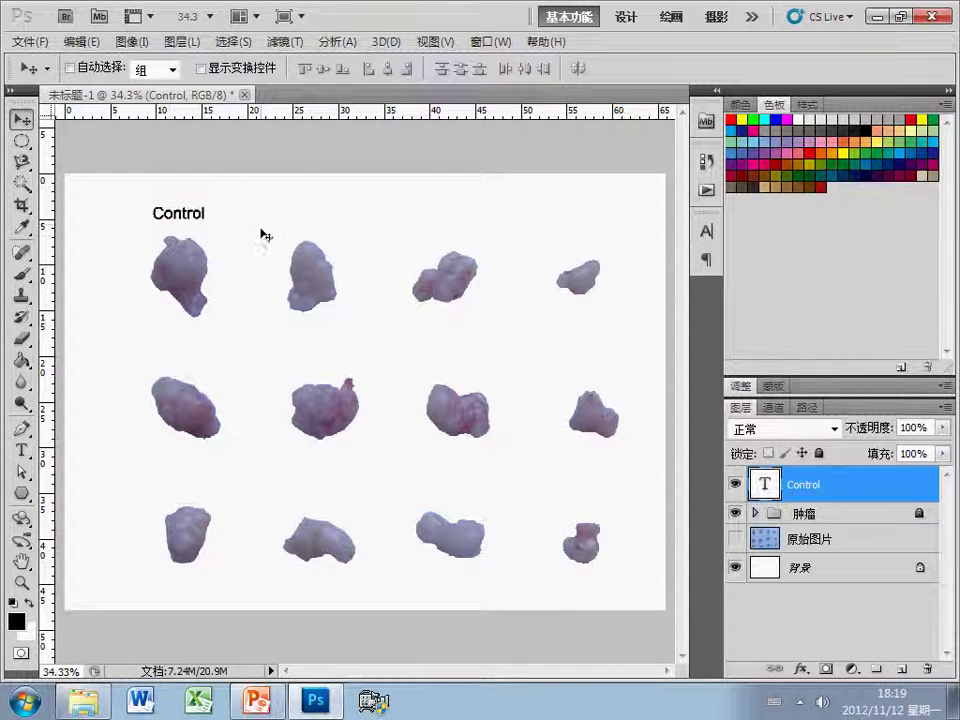
right_click(858, 492)
left_click(748, 190)
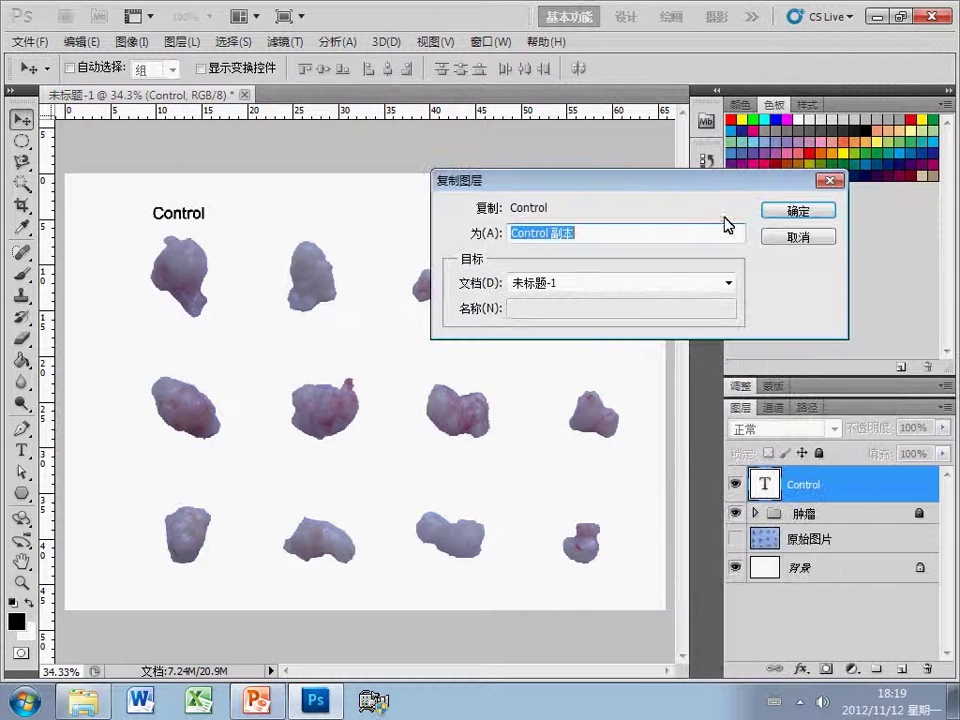
left_click(797, 212)
right_click(867, 478)
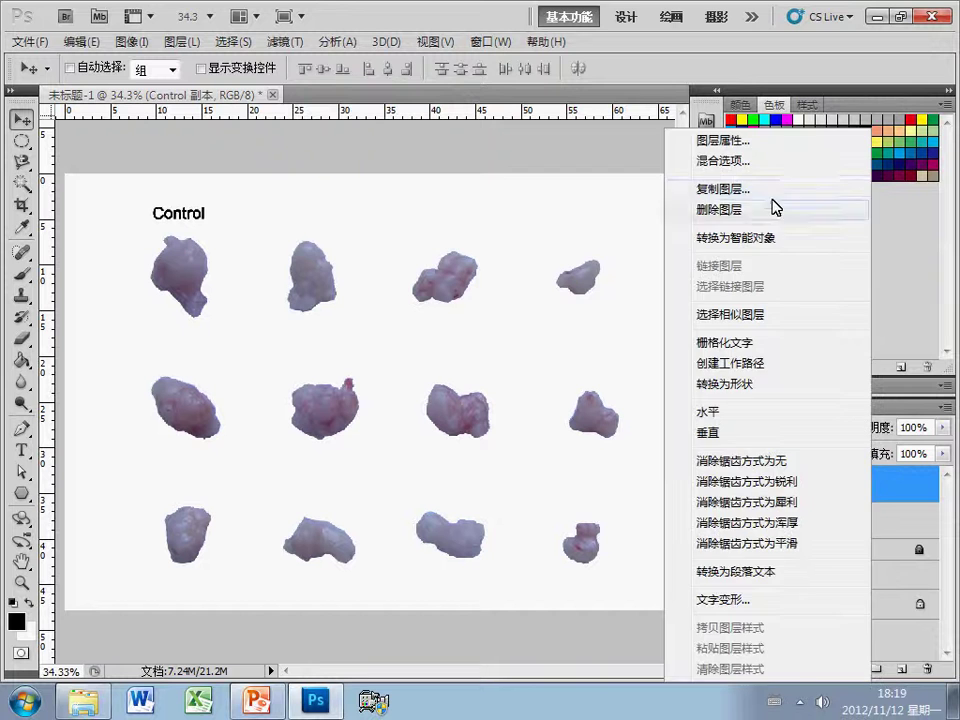
left_click(770, 190)
left_click(797, 212)
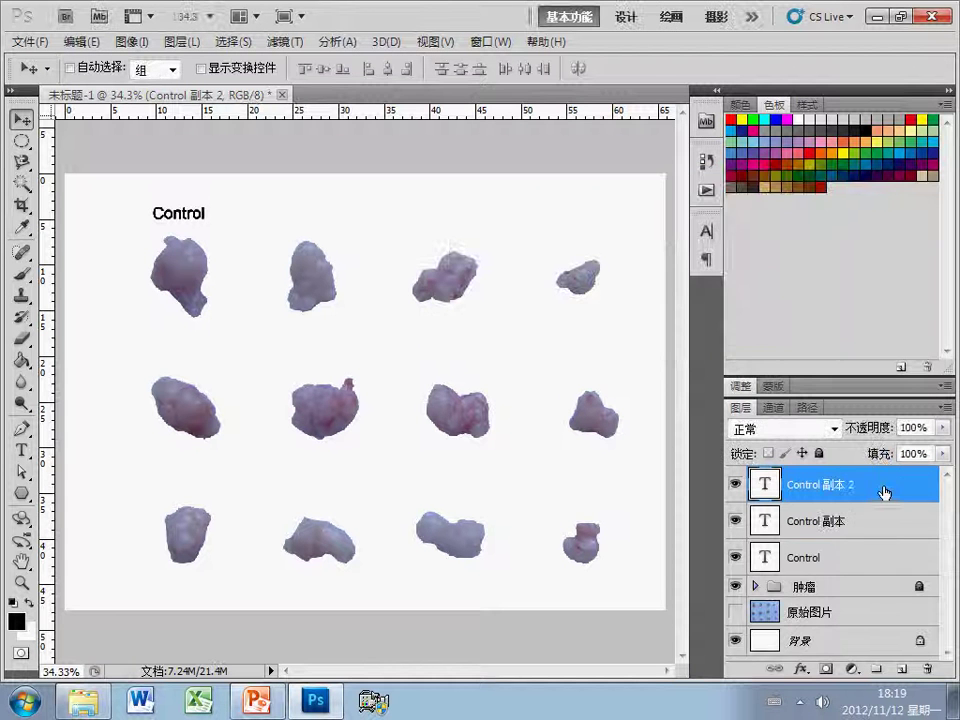
right_click(883, 489)
left_click(724, 191)
left_click(797, 212)
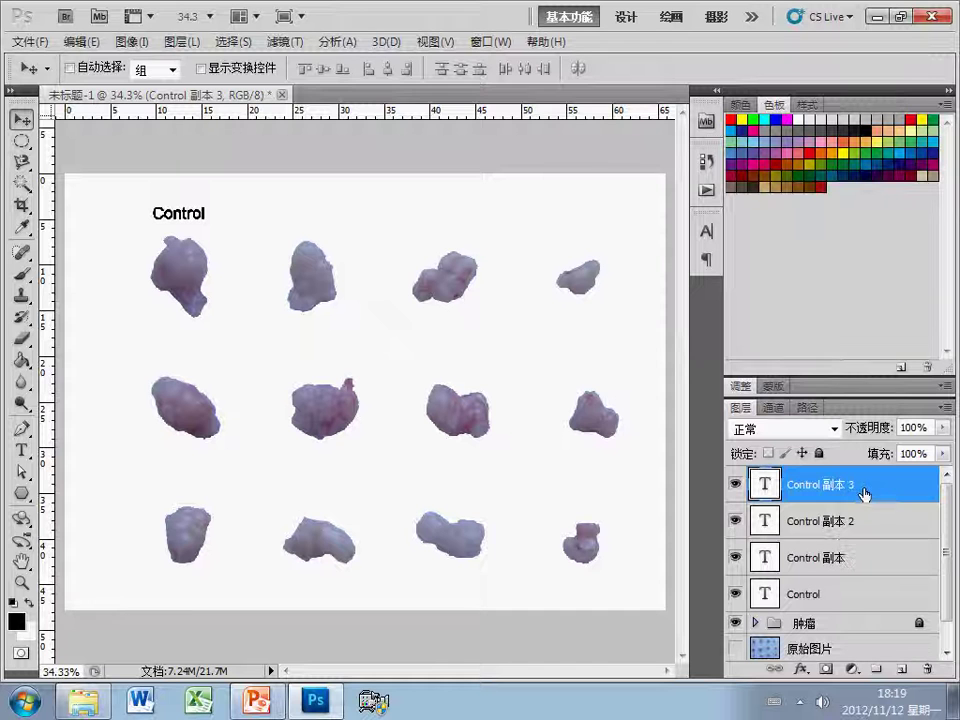
Move the topmost Control copy above the fourth column, and distribute all four Control labels evenly by their horizontal centers.
left_click_drag(188, 253, 598, 262)
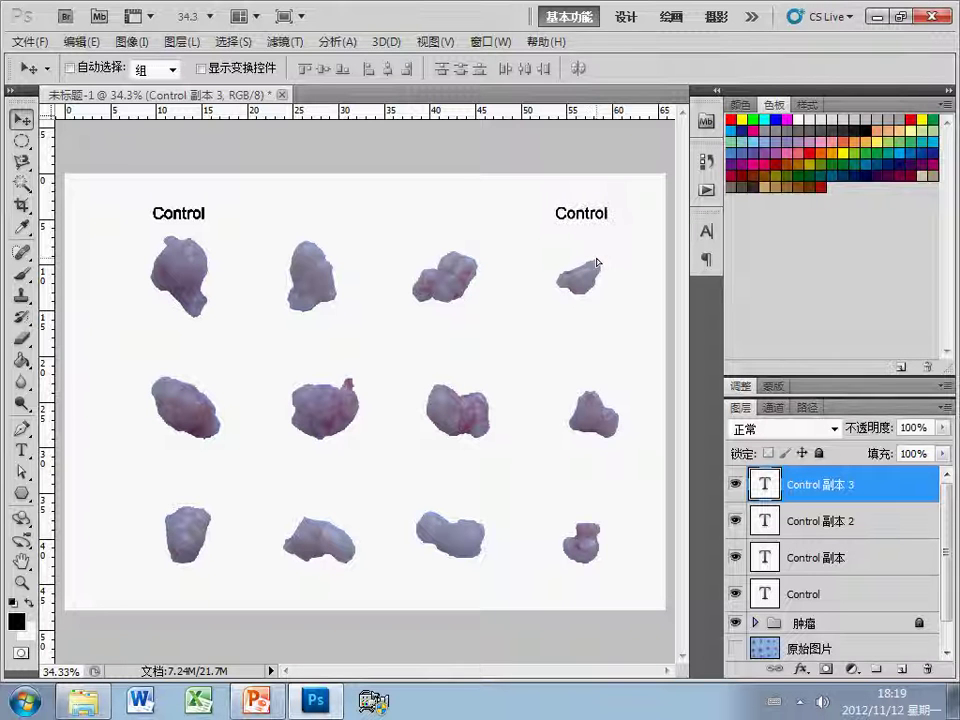
left_click(846, 596)
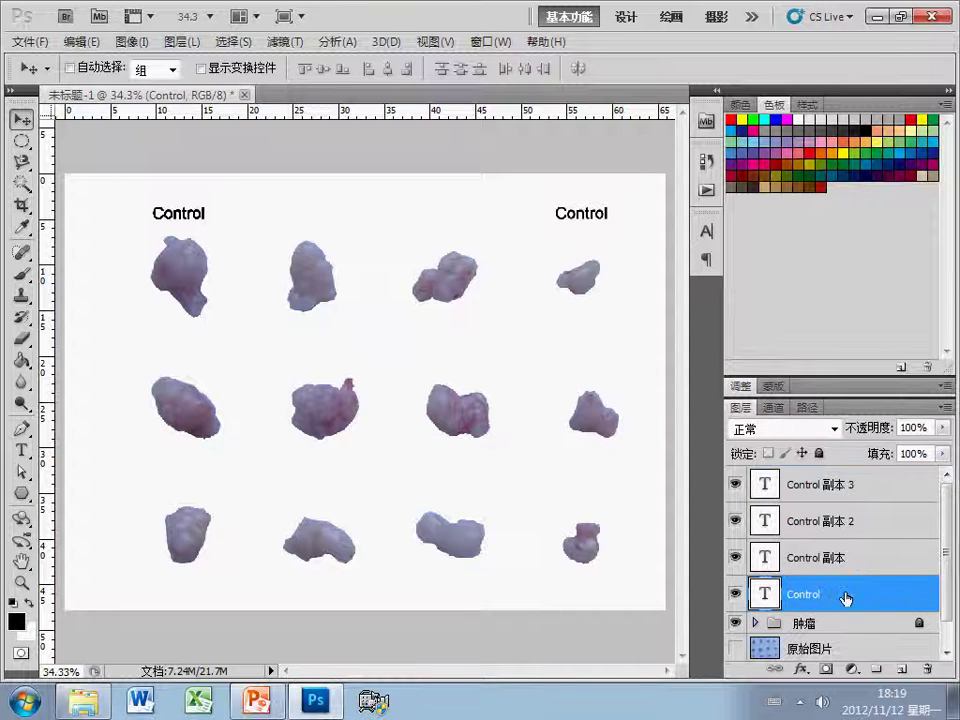
left_click(862, 489, "shift")
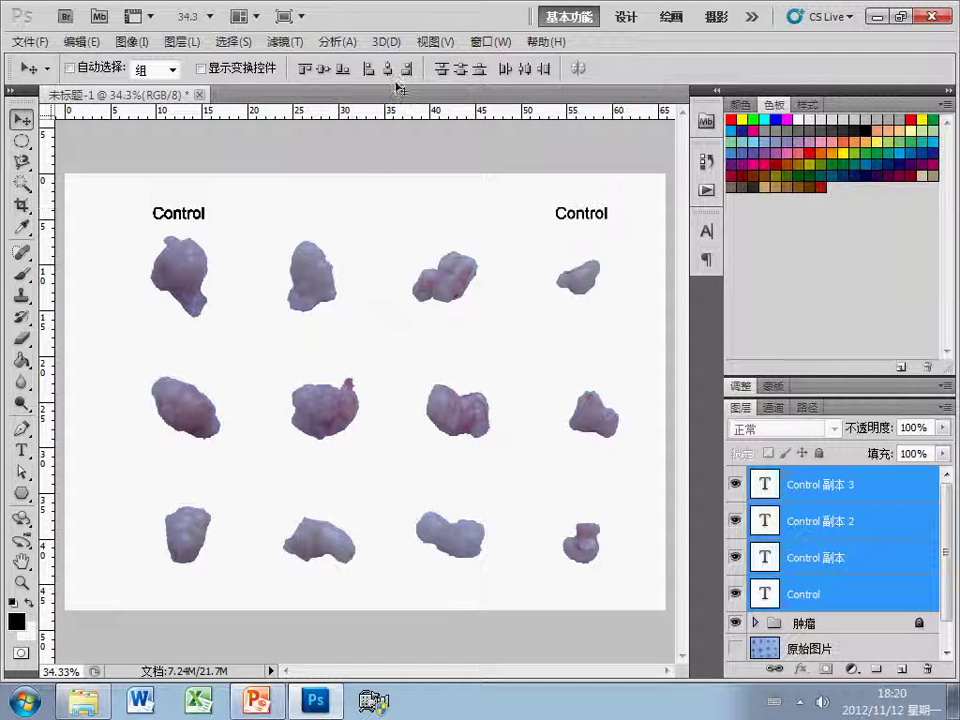
left_click(524, 70)
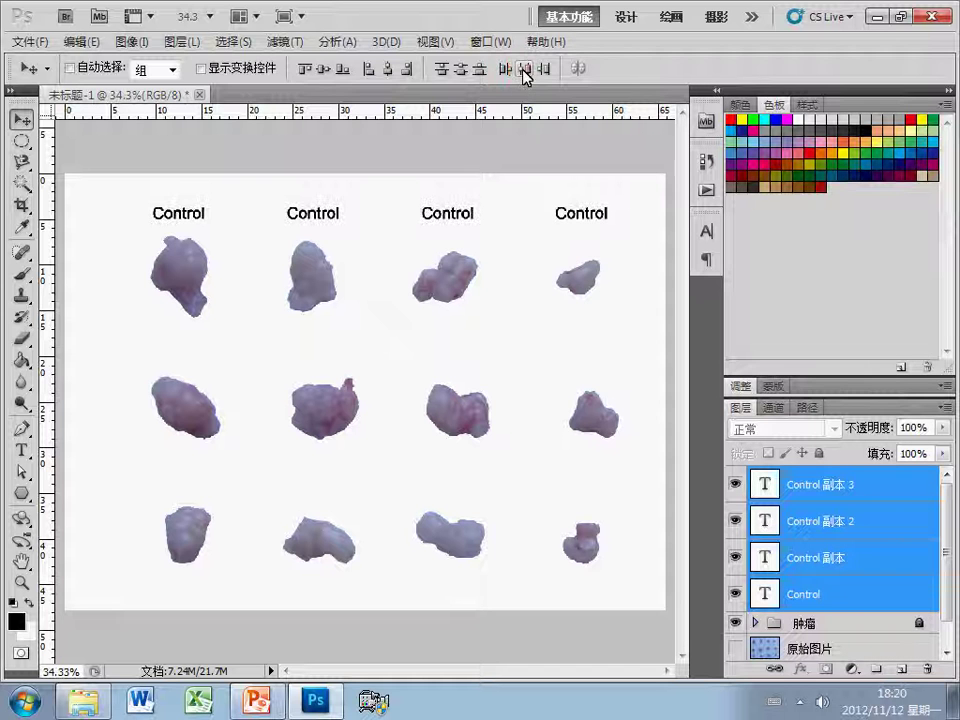
Change the label text above the second column to "Exp A".
double_click(764, 556)
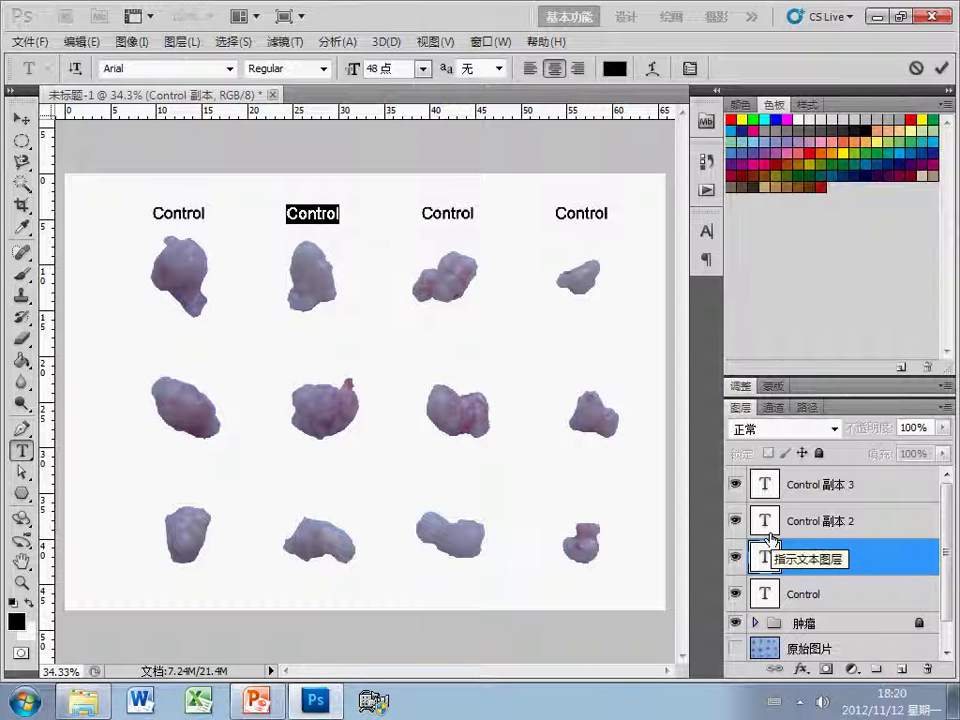
type("Exp")
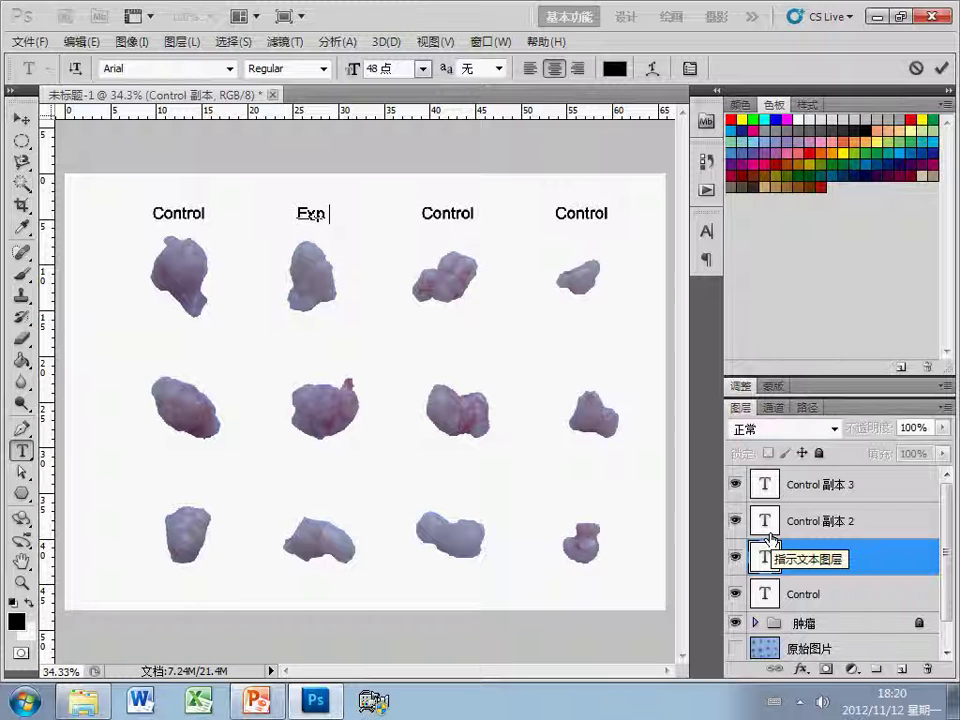
type(" a")
key("BackSpace")
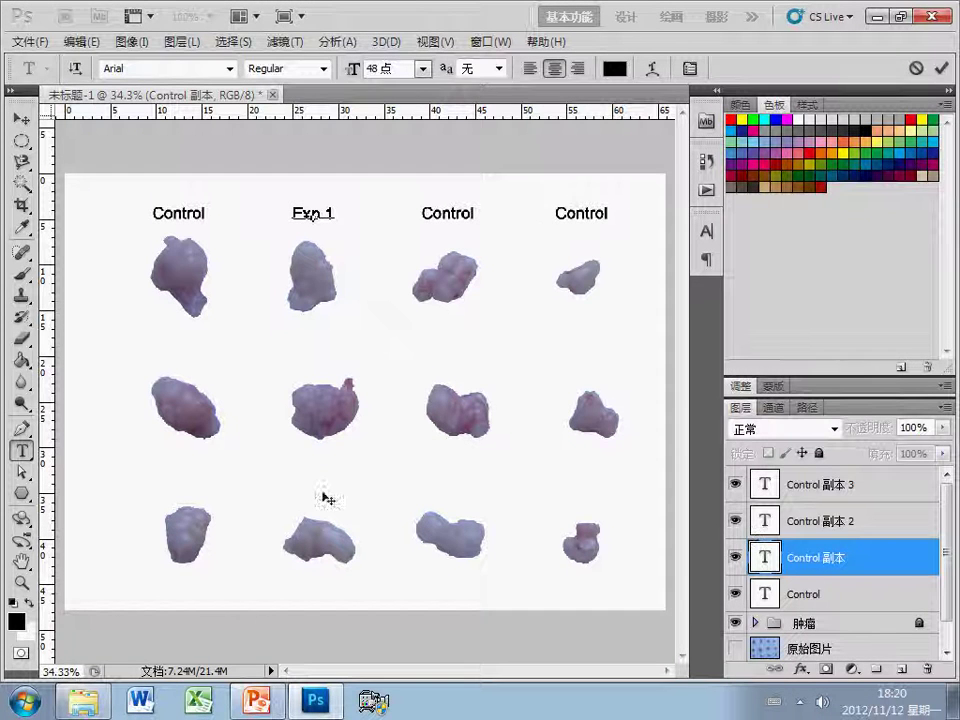
type("A")
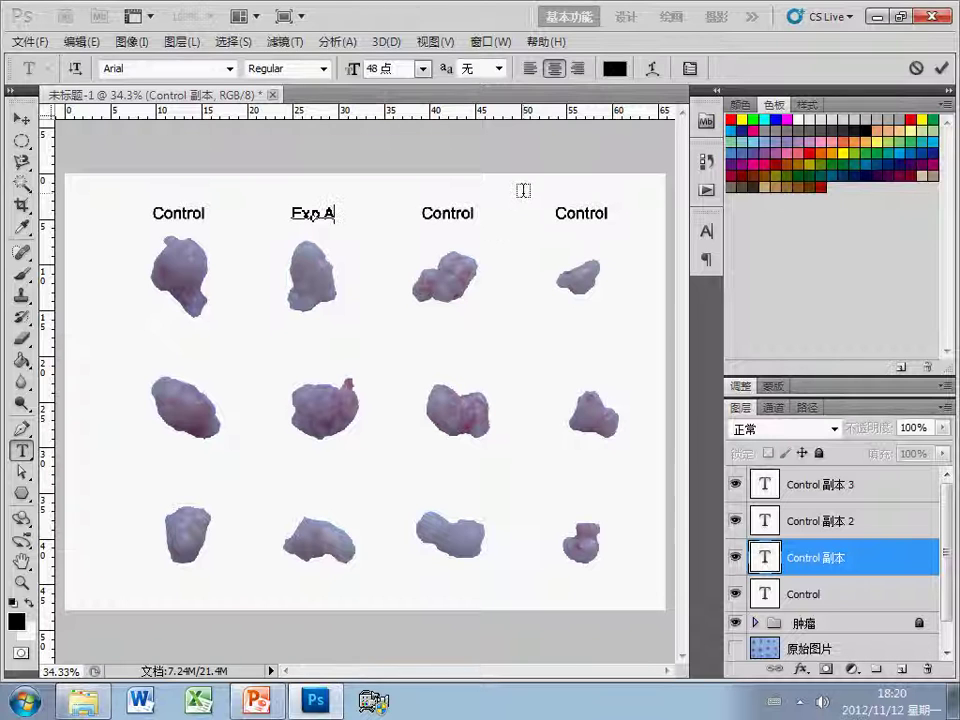
left_click(942, 68)
key("v")
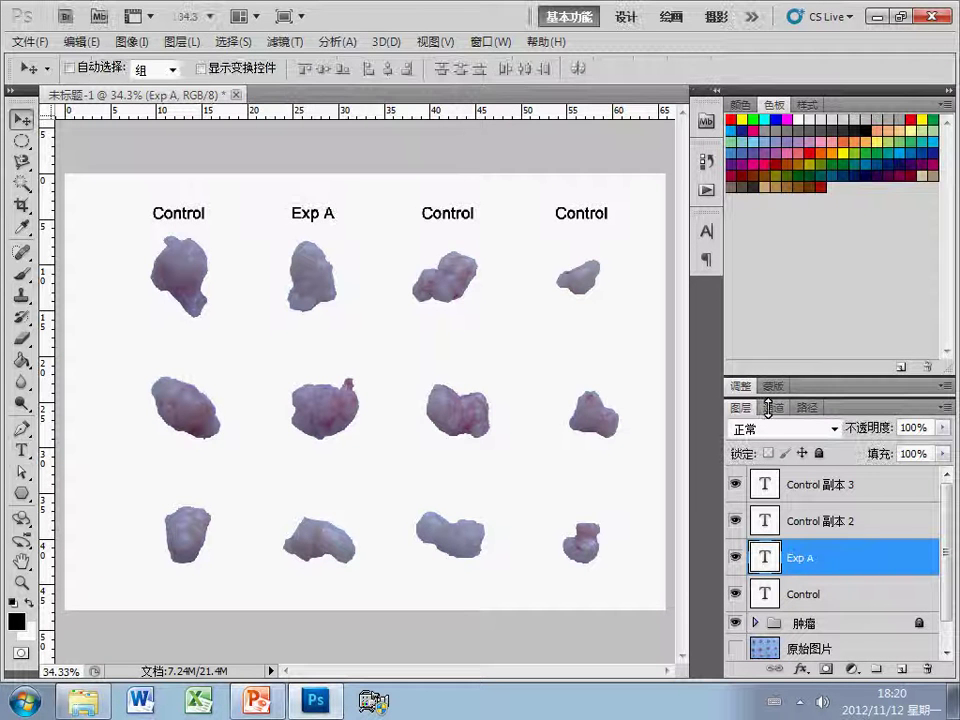
Change the label text above the third column to "Exp B".
double_click(765, 521)
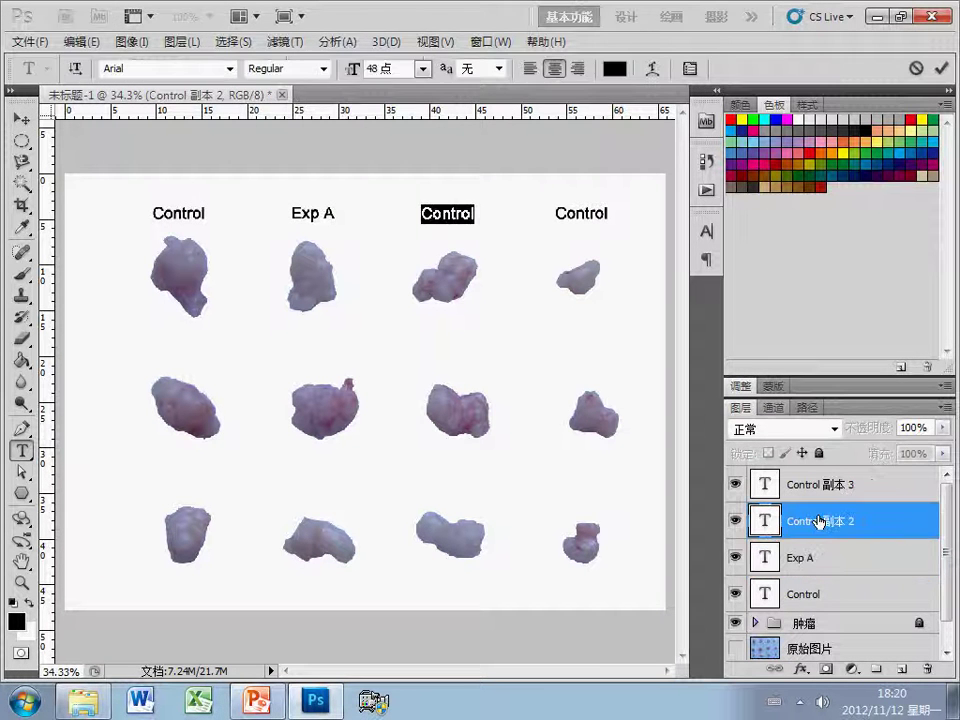
type("Exp B")
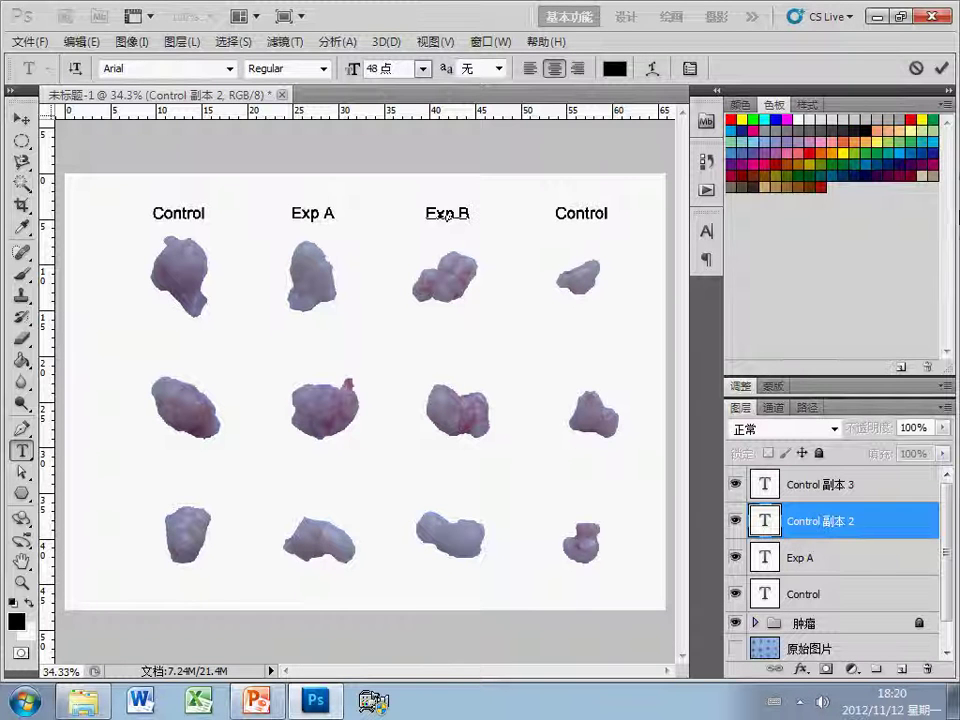
left_click(942, 68)
key("v")
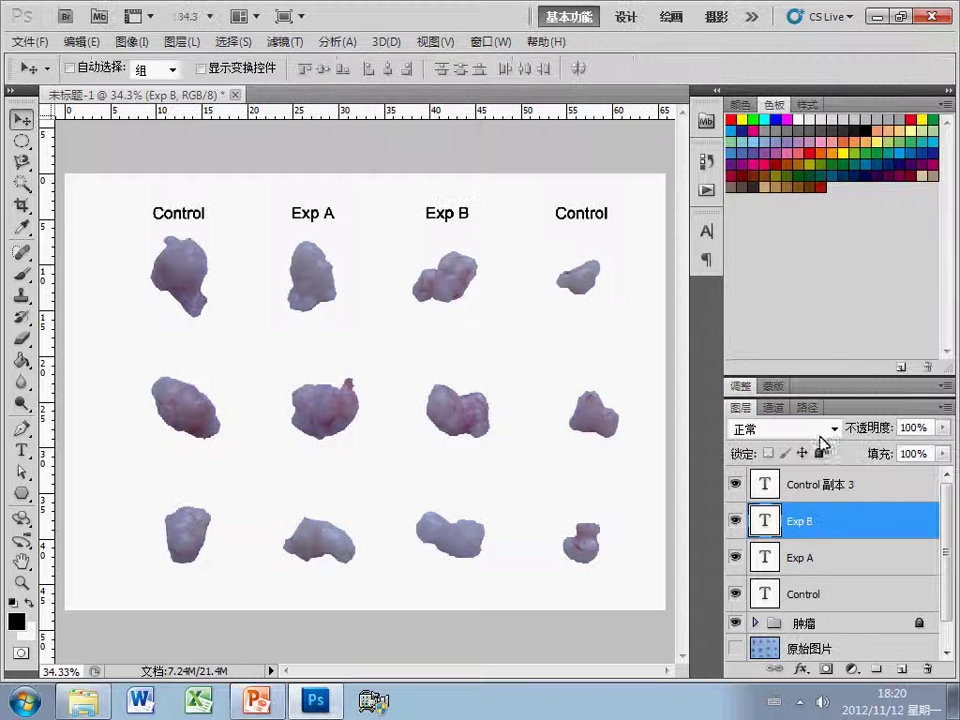
Change the label text above the fourth column to "Exp C".
double_click(764, 484)
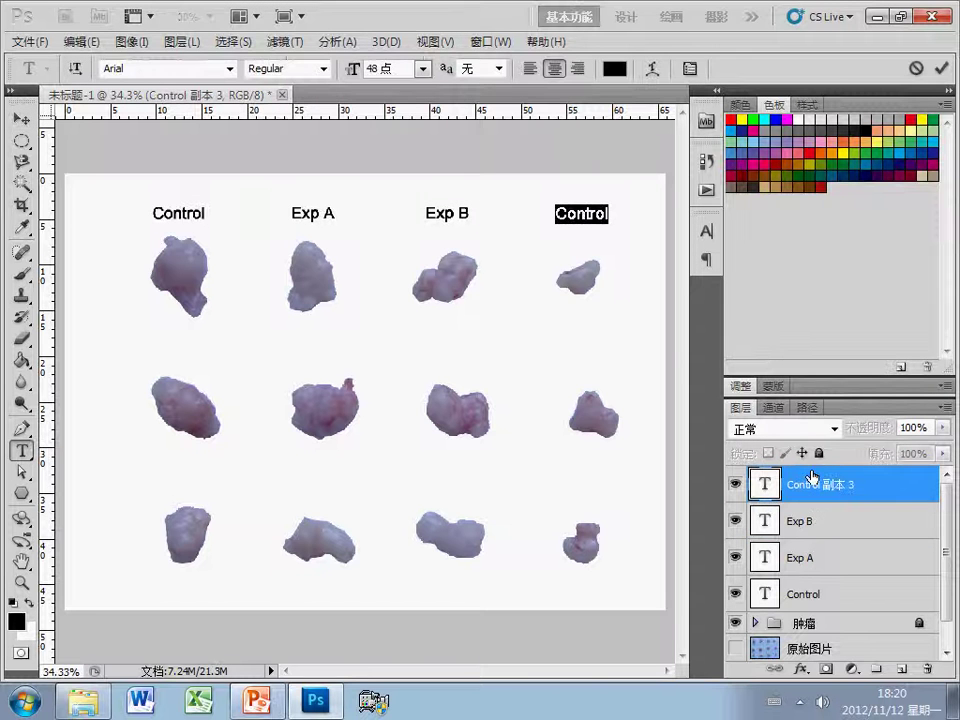
type("Exp C")
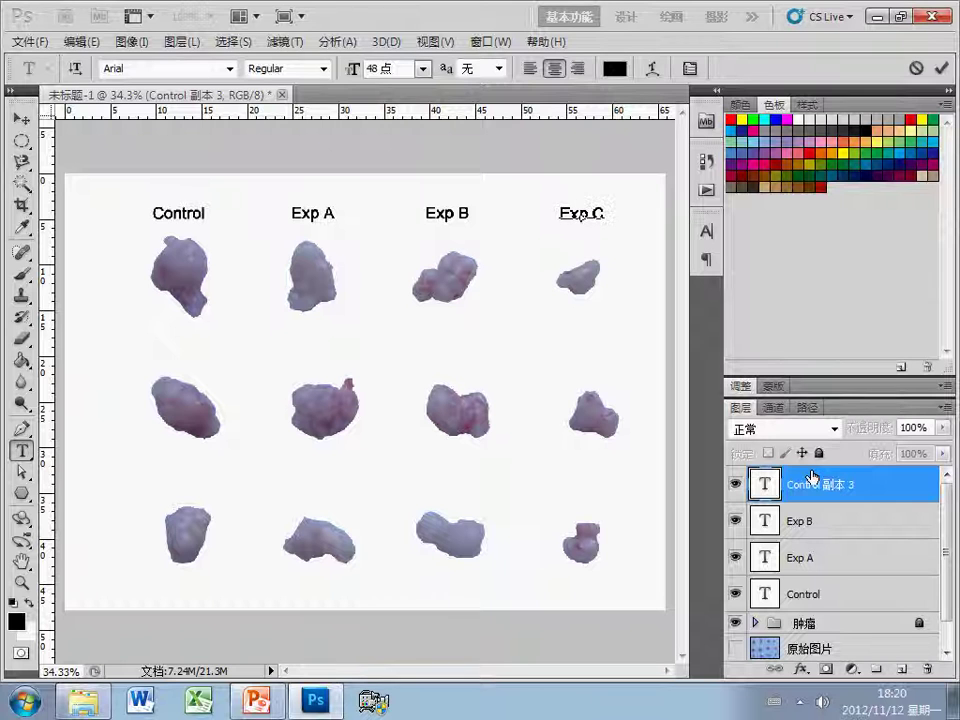
left_click(940, 68)
key("v")
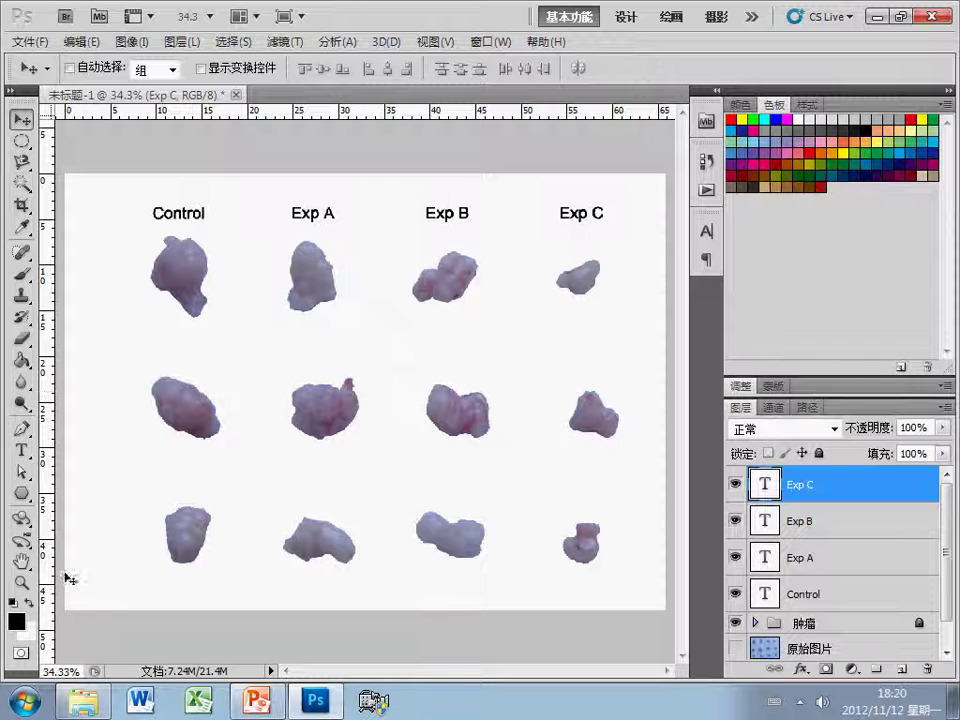
Add the text label "12d" at 48 points in Arial just left of the first tissue block in the top row.
left_click(24, 451)
left_click(93, 272)
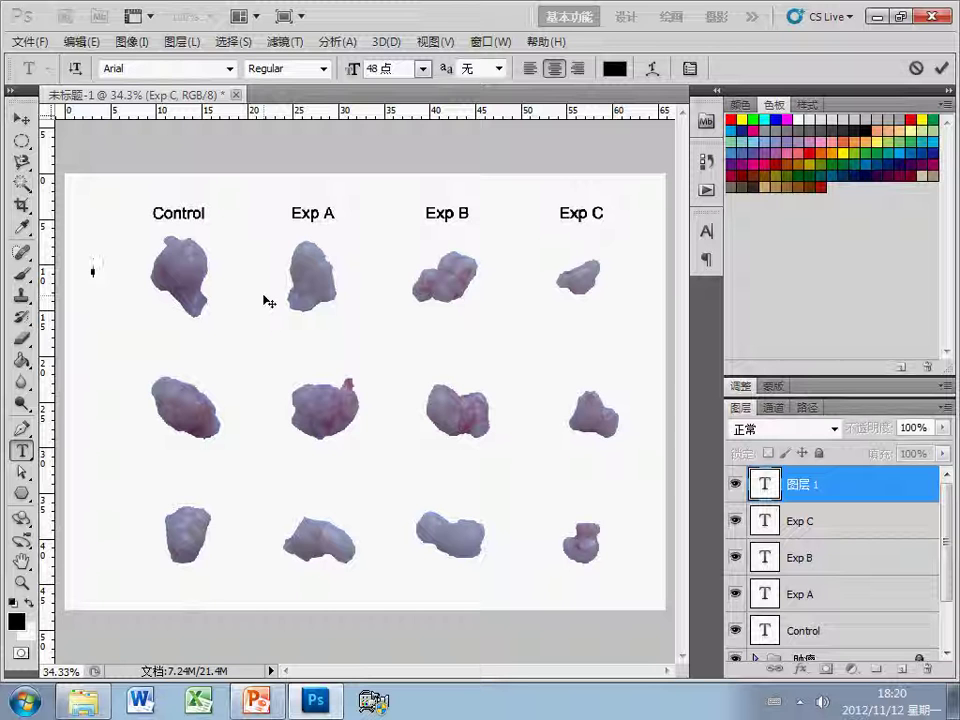
type("d")
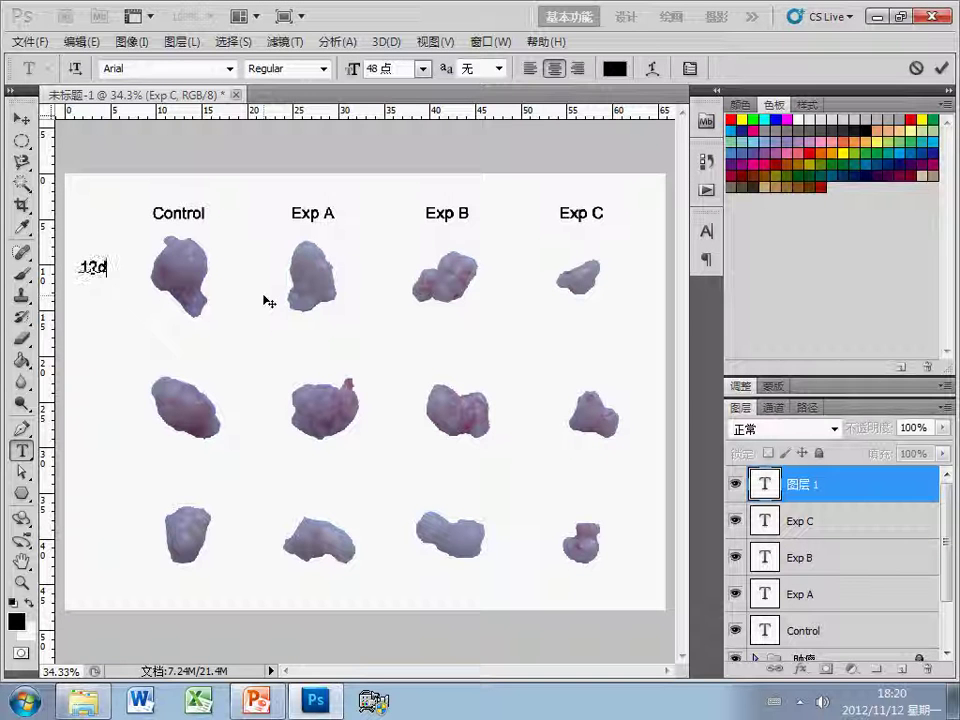
left_click_drag(110, 332, 133, 343)
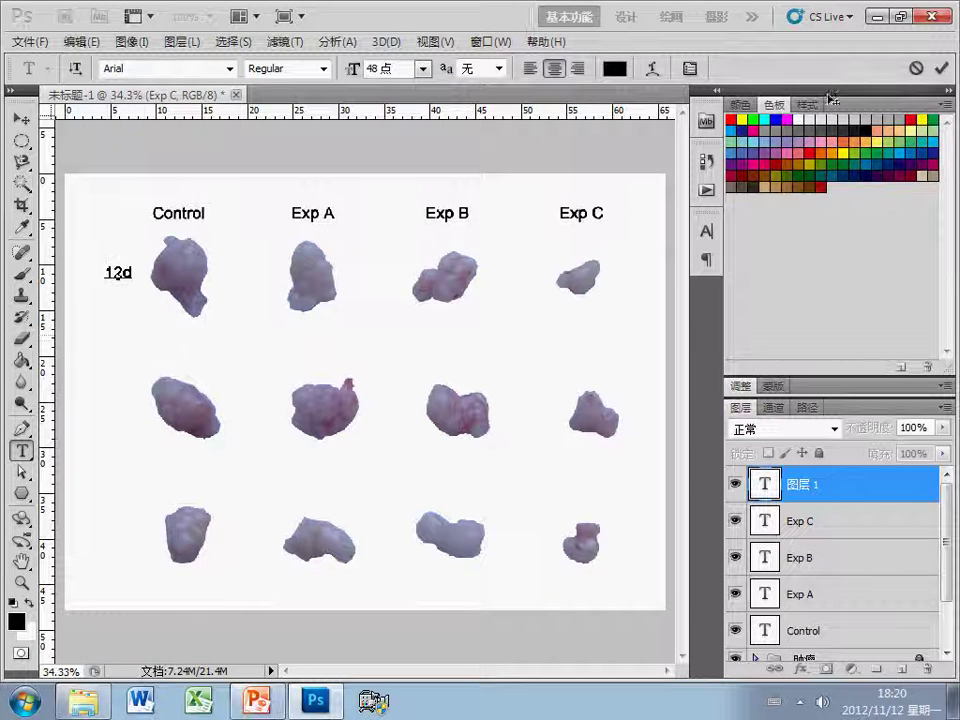
left_click(942, 69)
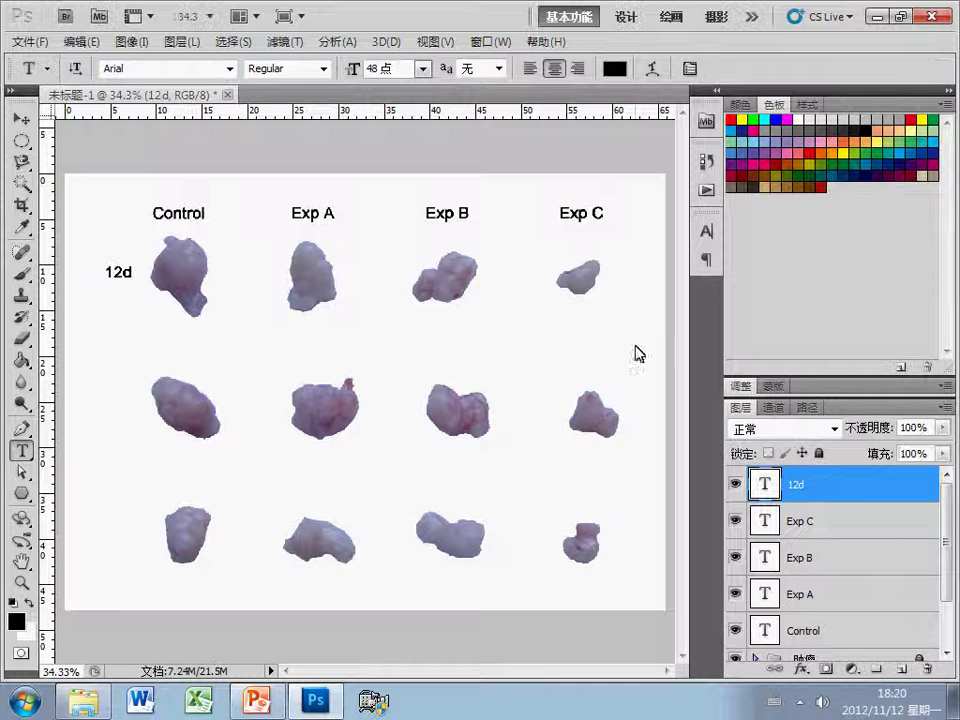
Duplicate the 12d text layer twice, keeping the default copy names.
right_click(851, 497)
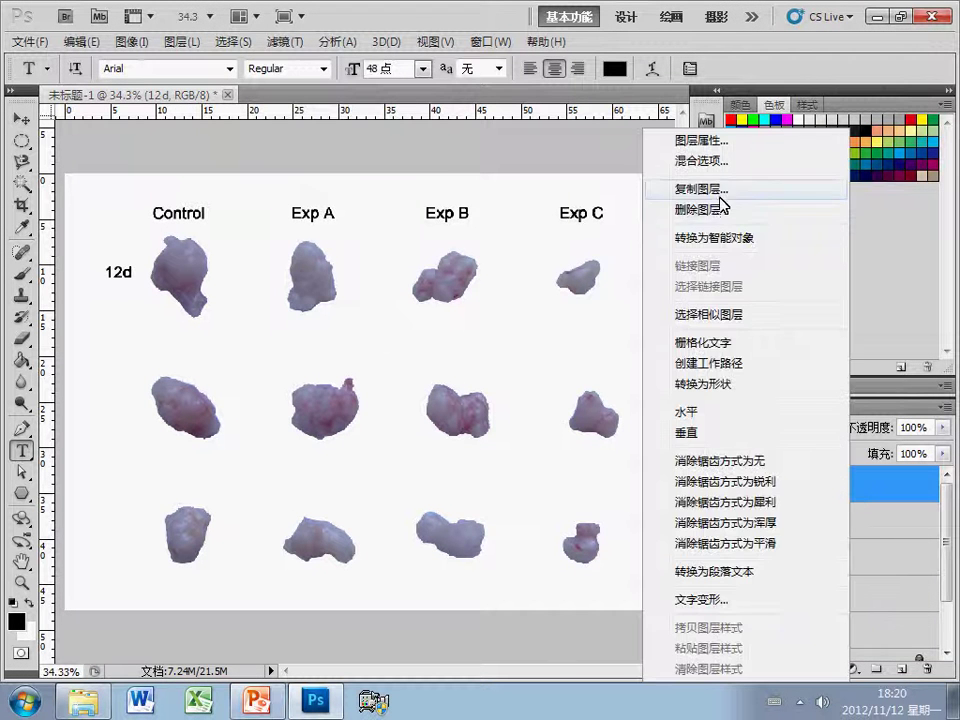
left_click(720, 193)
left_click(785, 210)
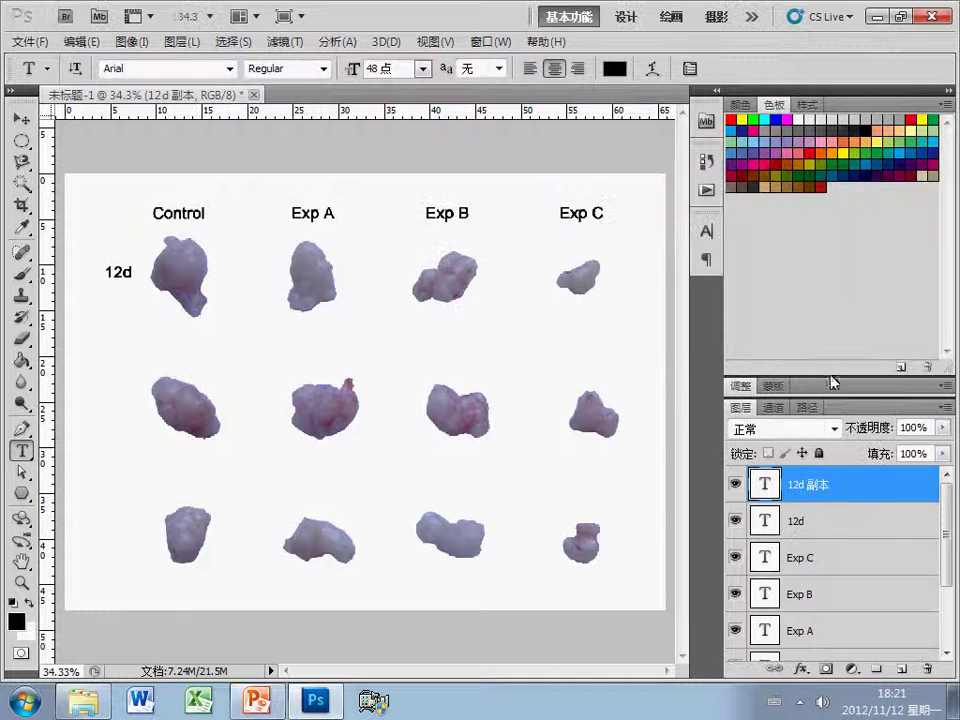
right_click(878, 484)
left_click(771, 189)
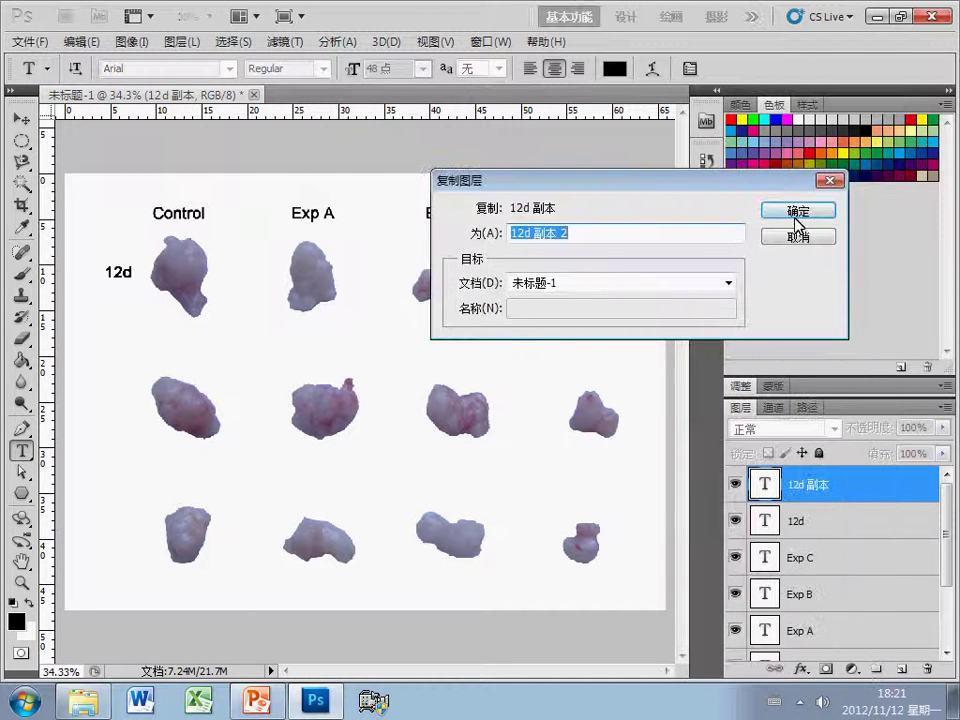
left_click(795, 208)
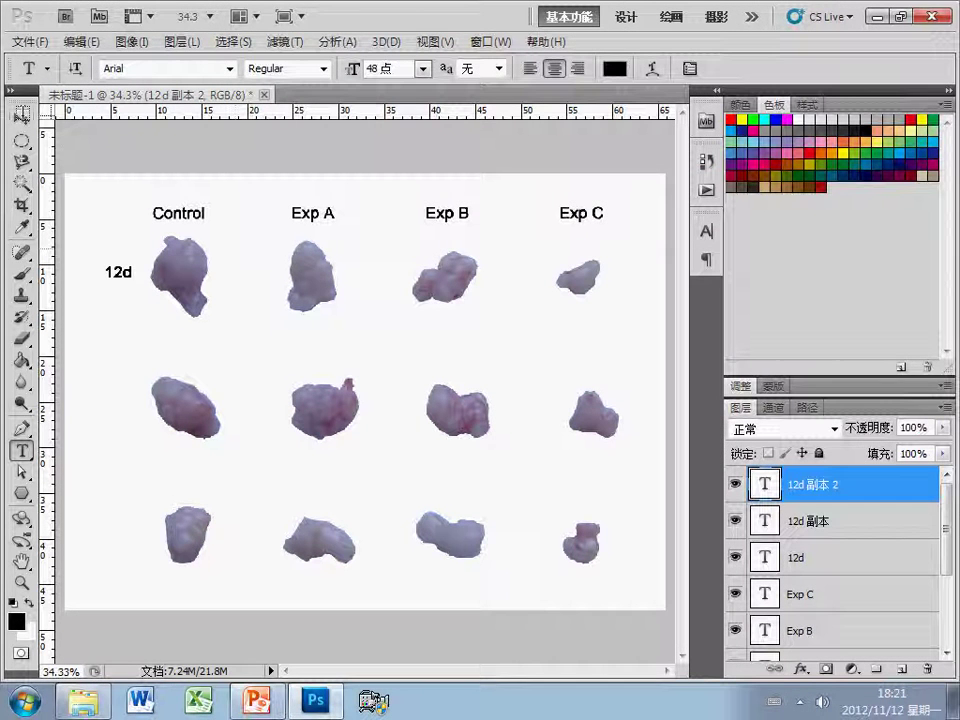
Move the topmost 12d copy straight down beside the third row, and distribute the three 12d labels evenly by their vertical centers.
left_click(21, 119)
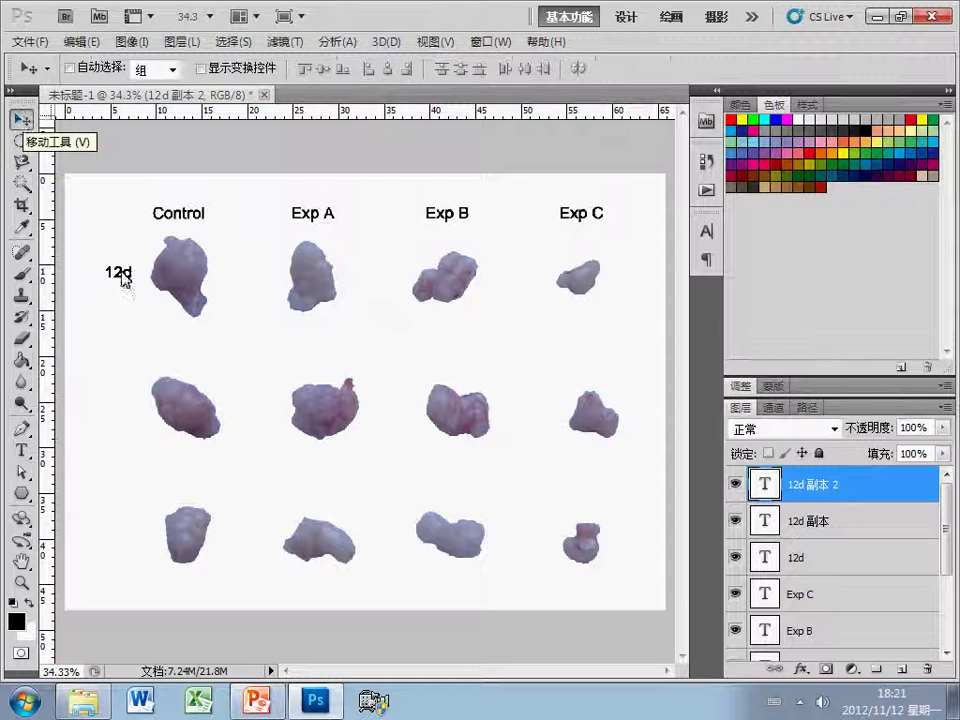
left_click_drag(132, 292, 131, 551)
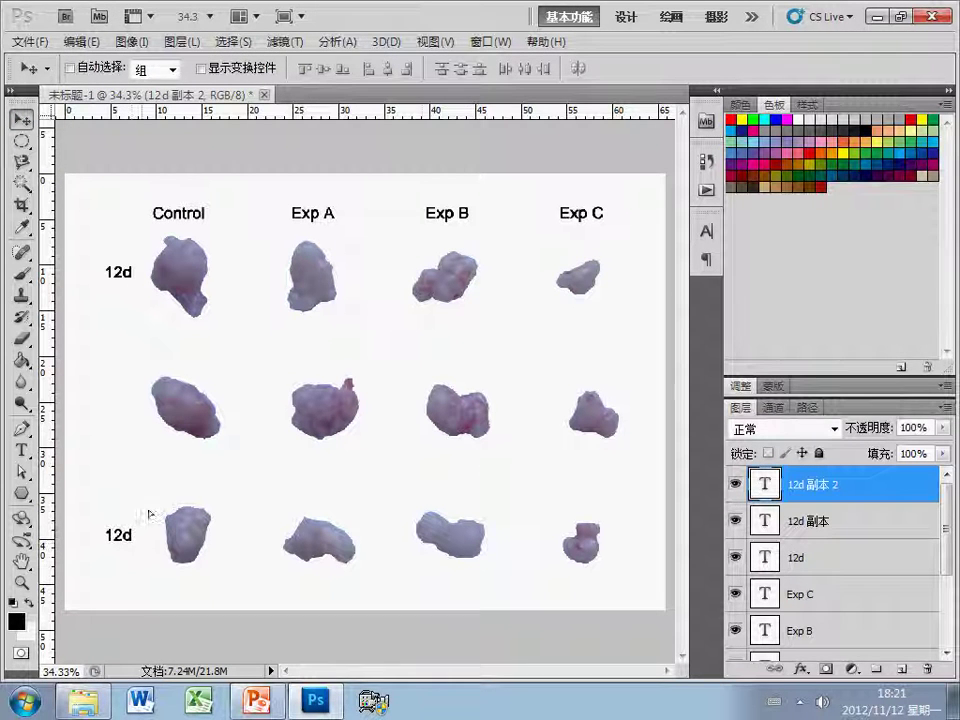
left_click(831, 557)
left_click(852, 482, "shift")
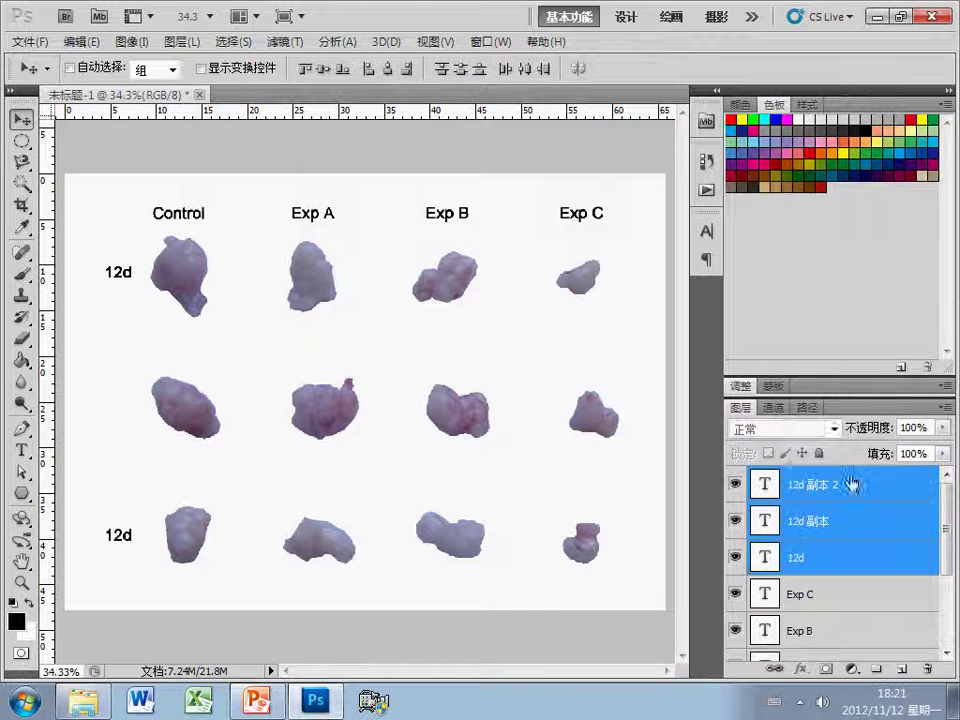
left_click(461, 69)
Change the label text beside the second row to "24d".
left_click(773, 524)
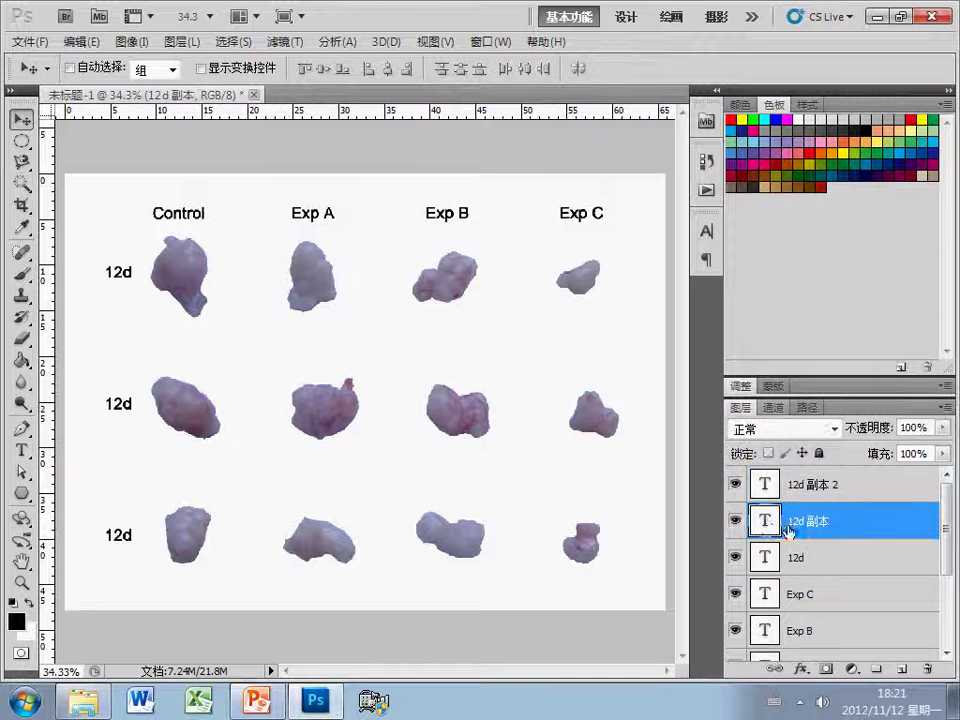
double_click(765, 522)
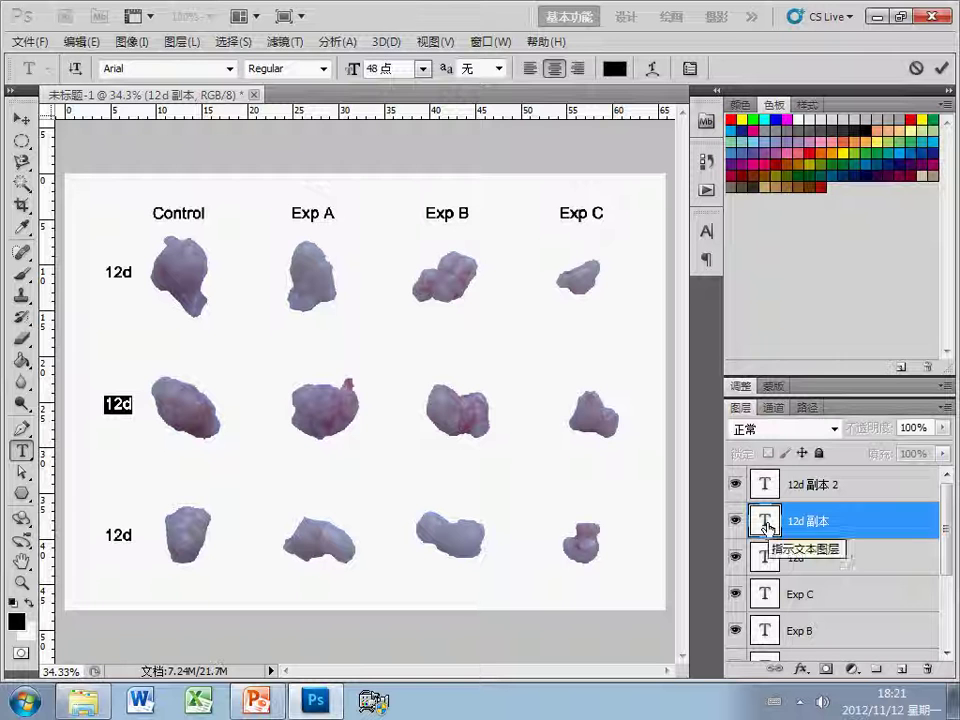
type("24d")
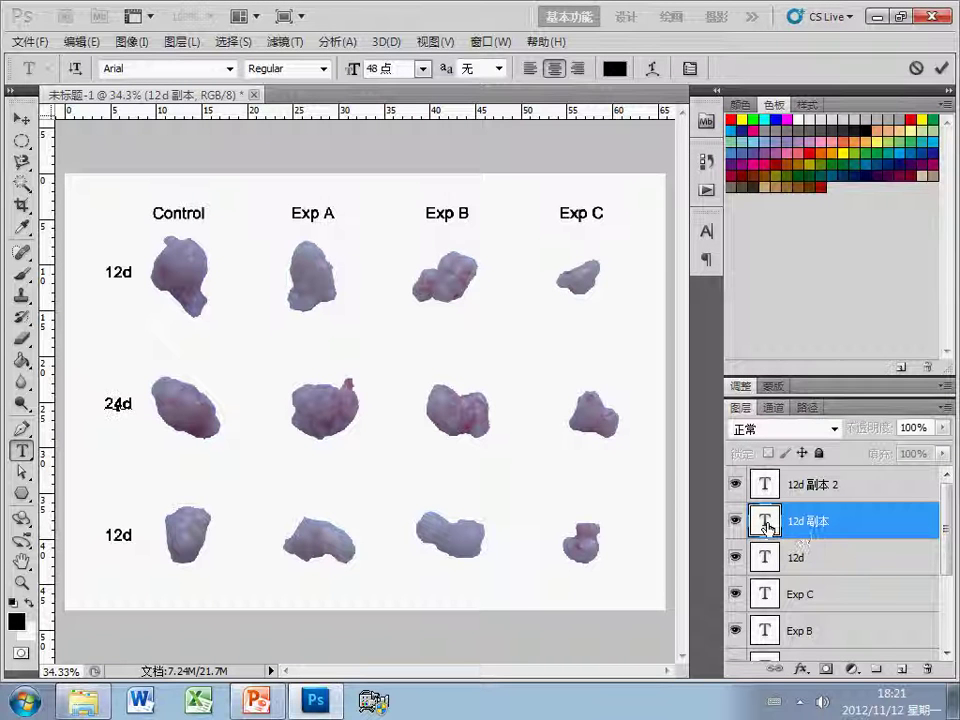
left_click(942, 69)
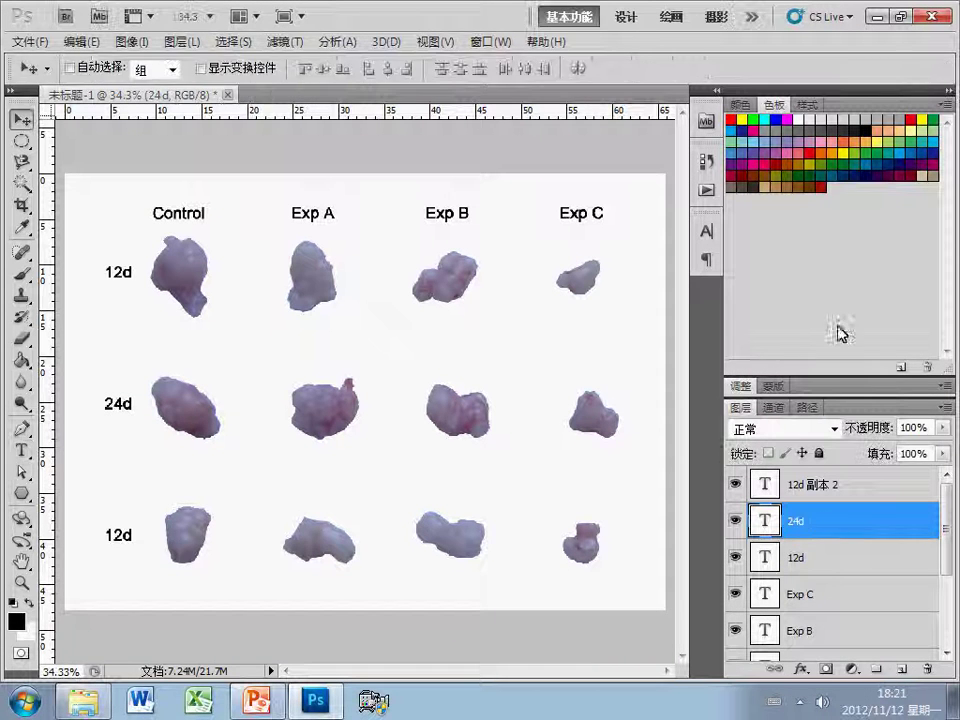
Change the label text beside the third row to "36d".
double_click(764, 484)
type("36d")
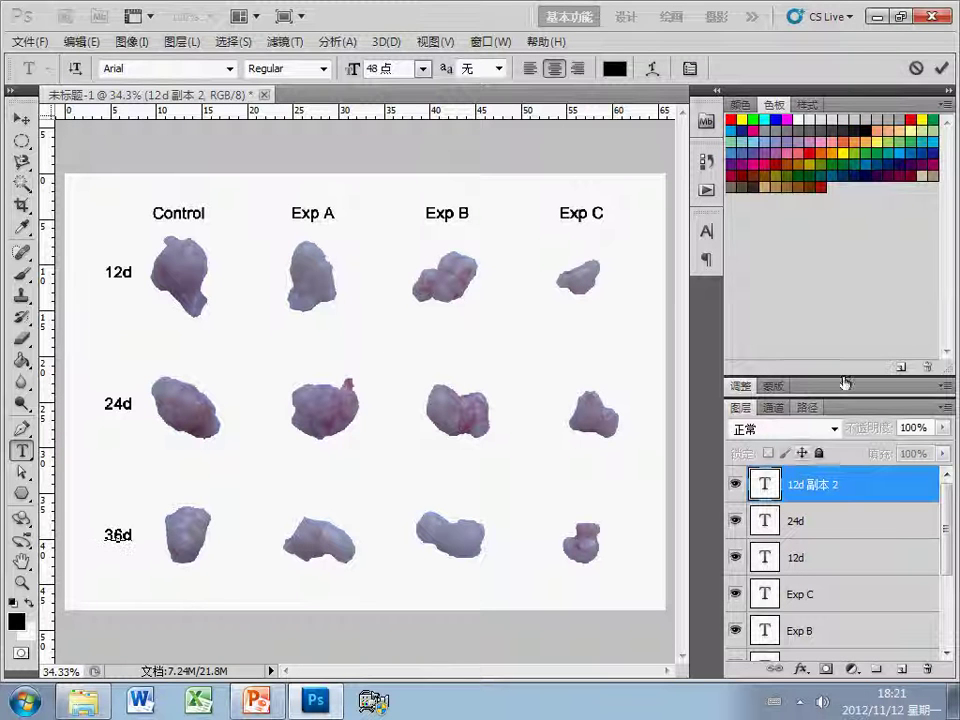
left_click(942, 69)
key("v")
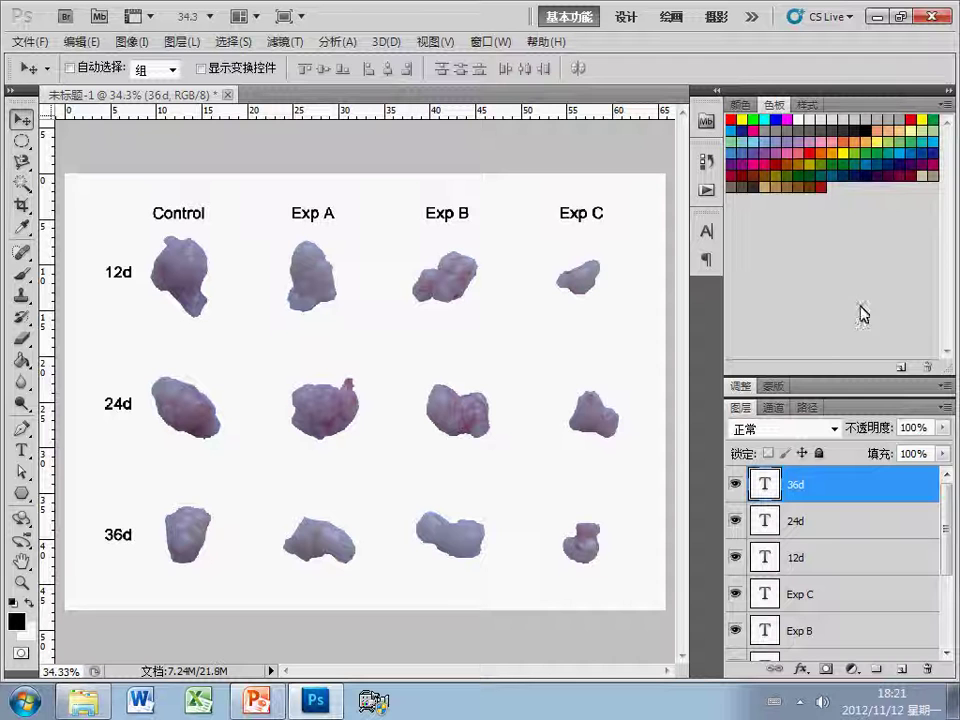
Create a layer group above the 36d text layer and name it 文字.
mouse_move(948, 519)
left_mouse_down()
mouse_move(949, 553)
mouse_move(948, 535)
left_mouse_up()
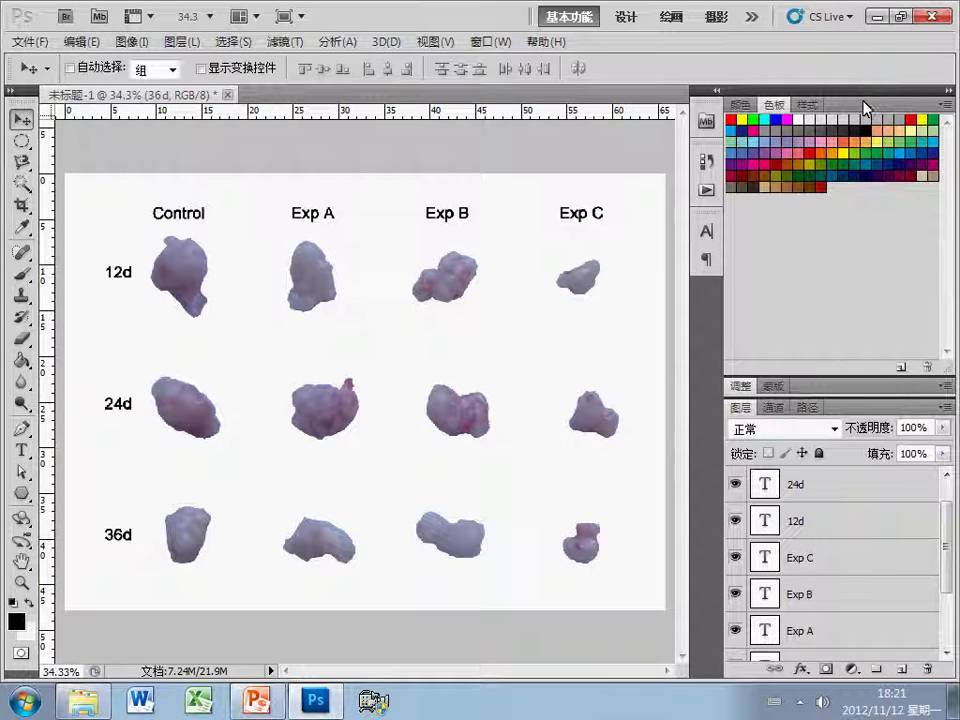
double_click(863, 104)
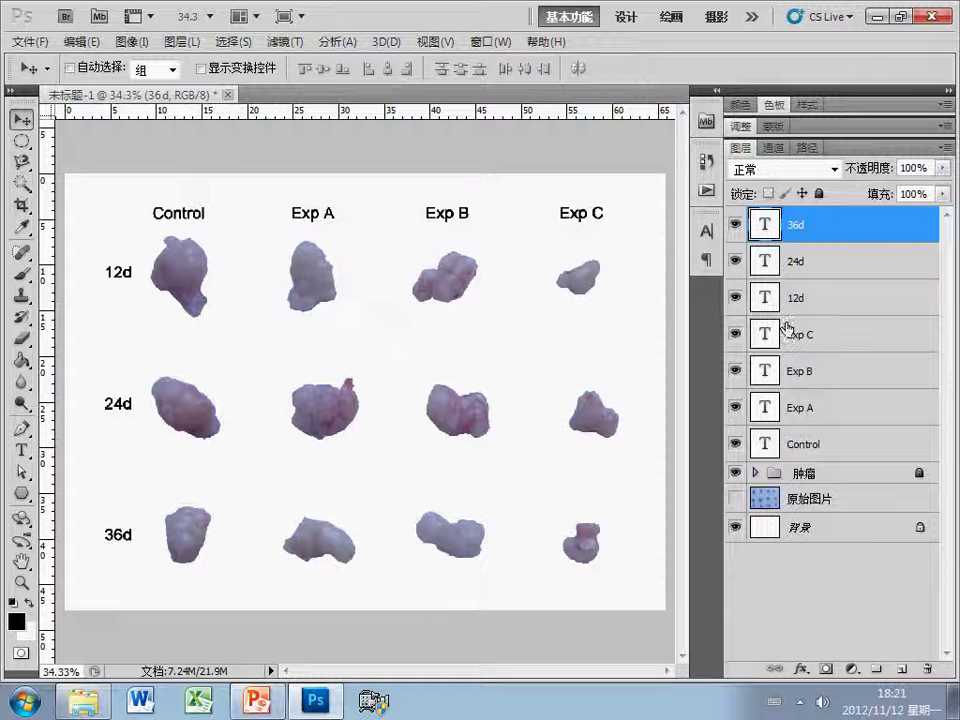
left_click(848, 231)
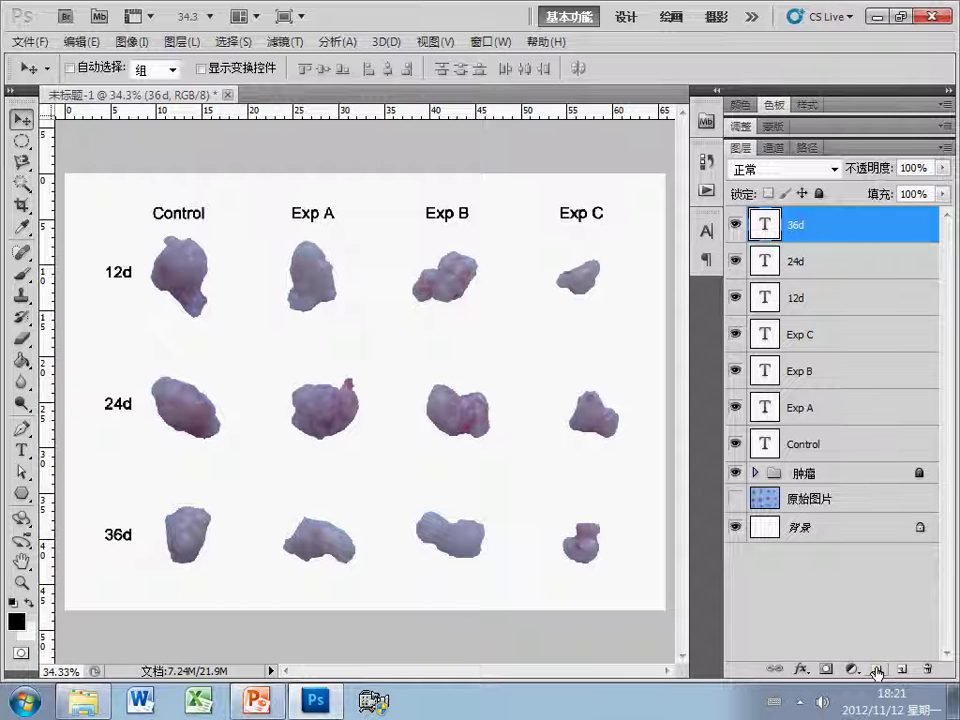
left_click(877, 669)
double_click(807, 219)
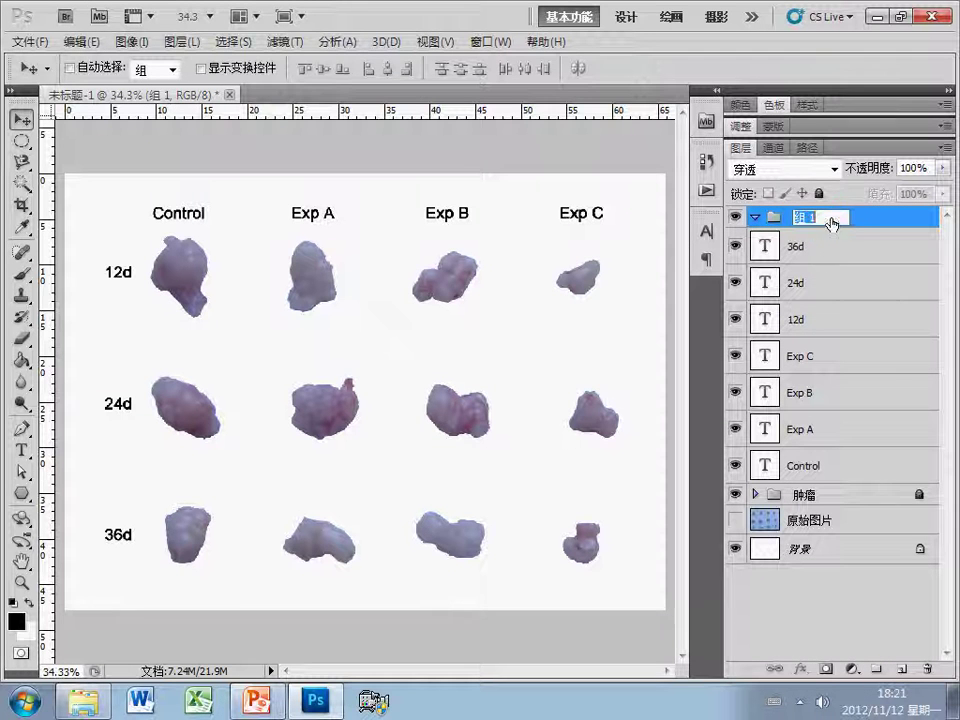
type("wenzi")
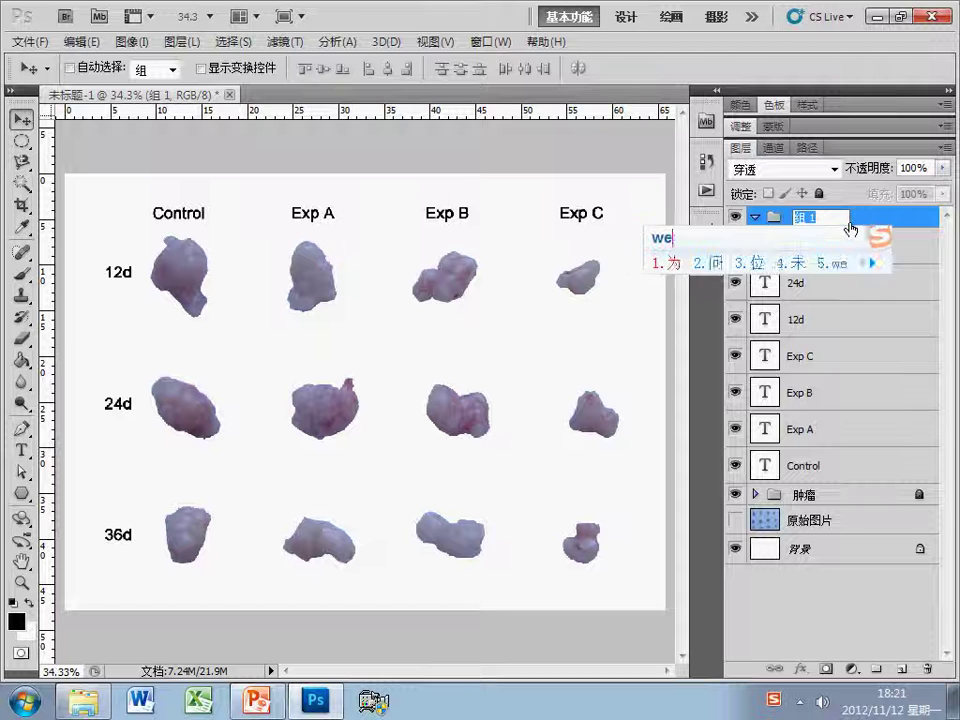
key("space")
key("Return")
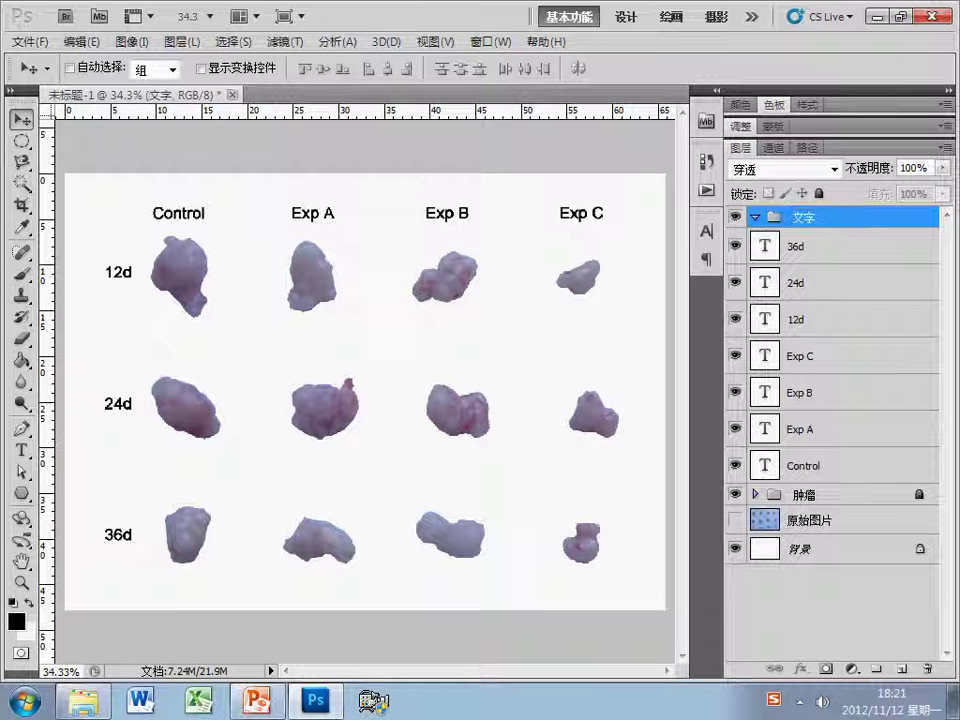
Move all seven text layers, from 36d to Control, into the 文字 group and select the 背景 layer.
left_click(793, 248)
left_click(806, 464, "shift")
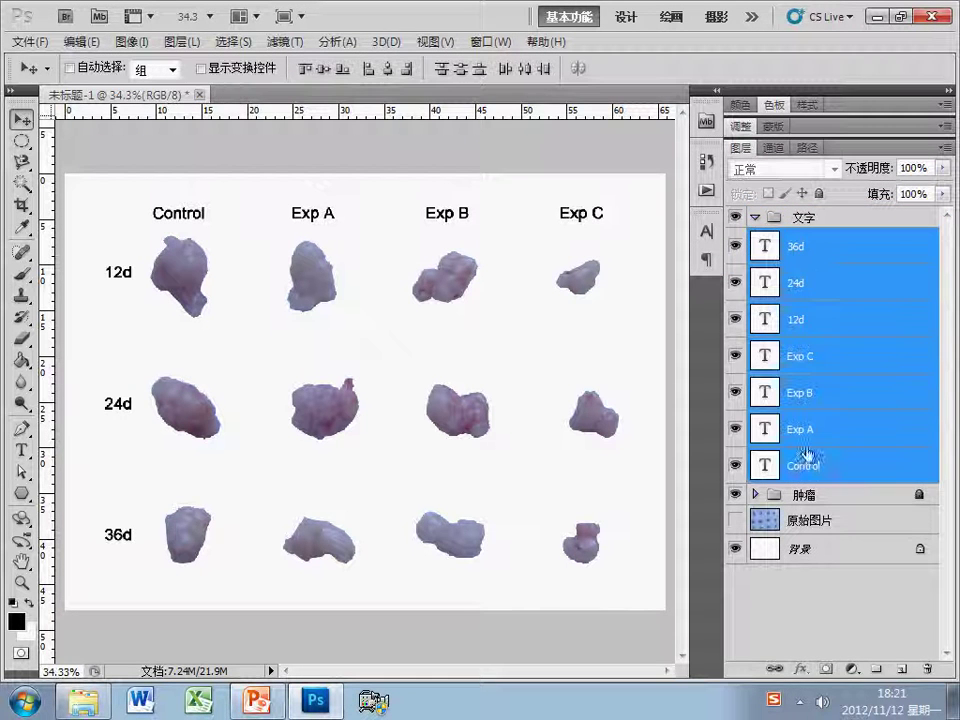
left_click_drag(805, 228, 803, 222)
left_click(860, 358)
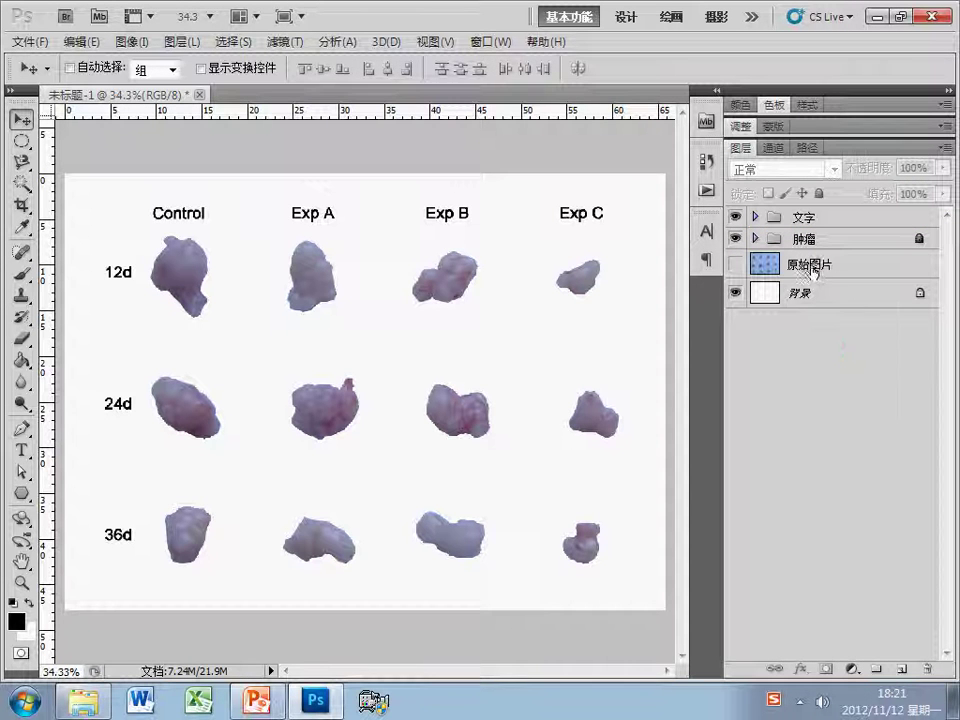
left_click(806, 295)
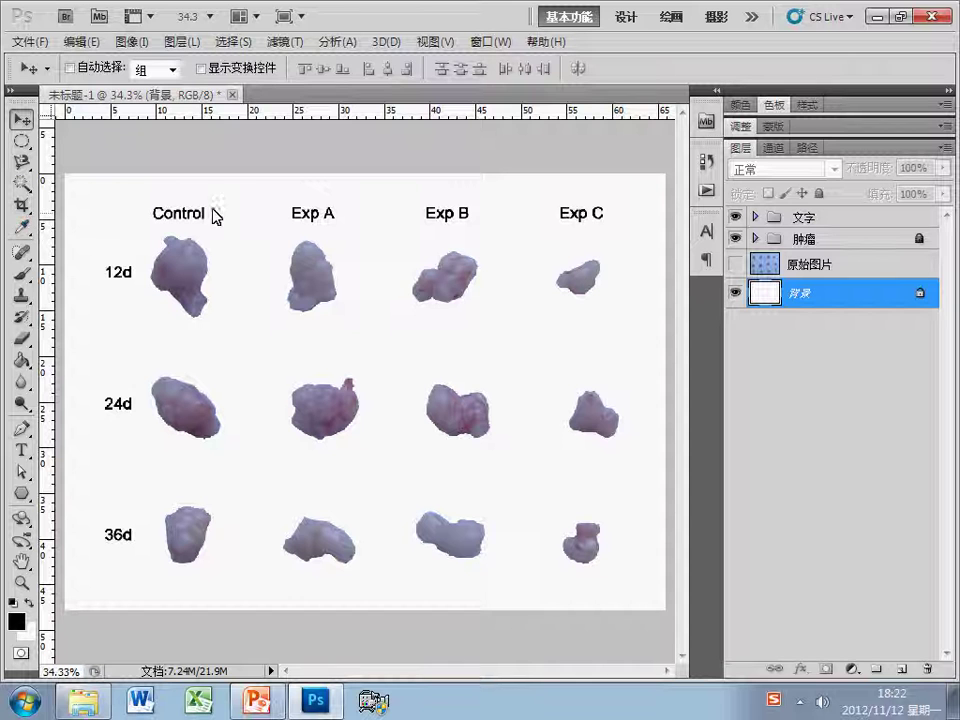
Save the layered document in the 肿瘤图 folder as a Photoshop PSD file named 肿瘤组织, with maximum compatibility on.
left_click(42, 46)
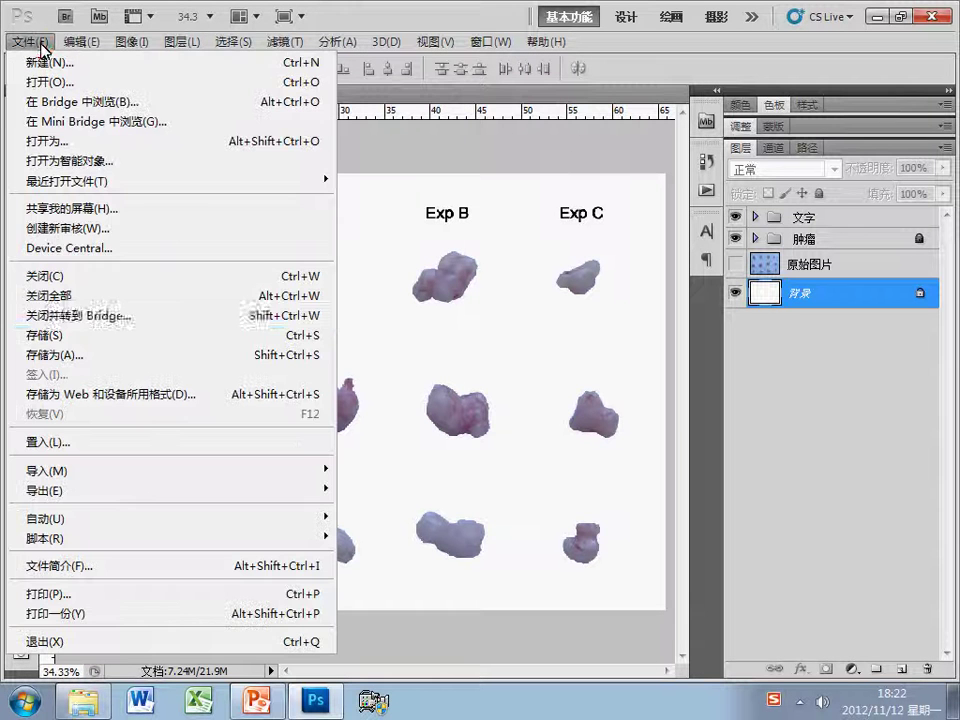
left_click(96, 345)
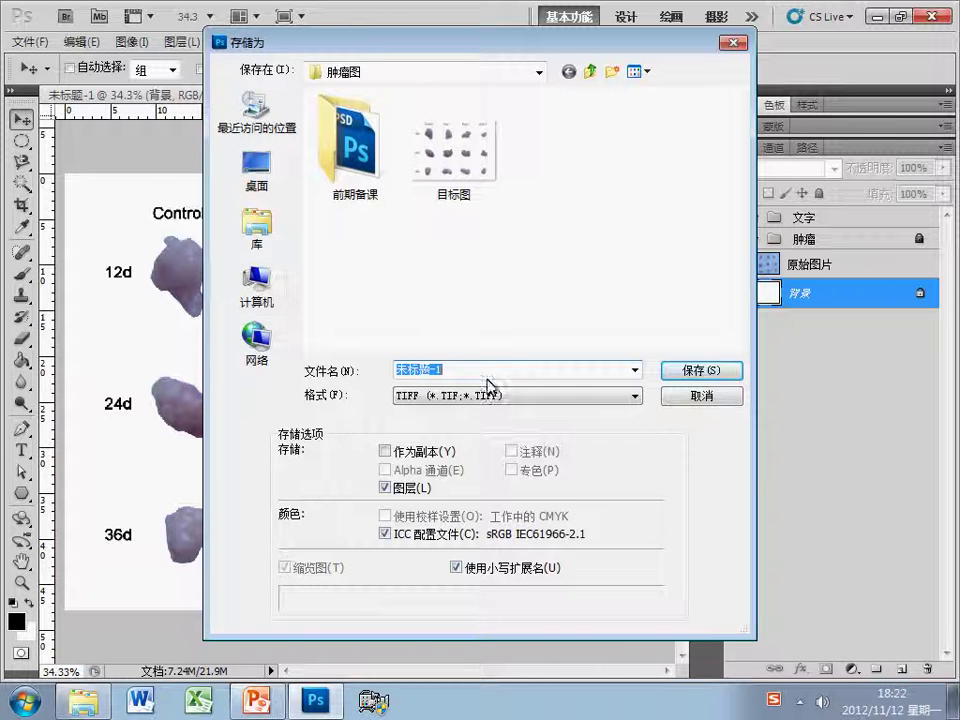
left_click(606, 395)
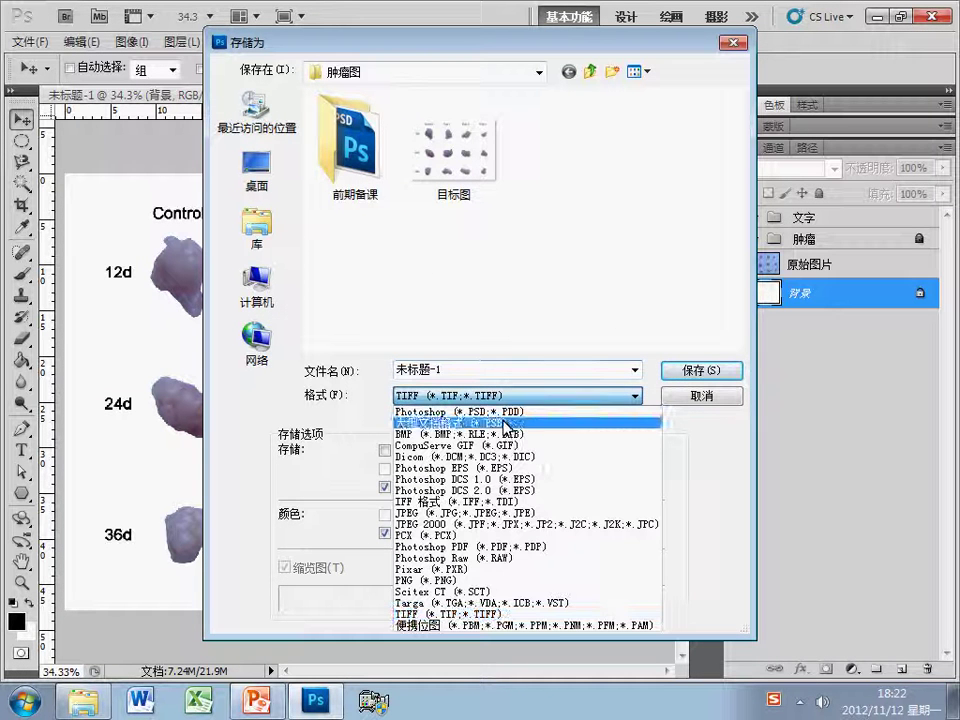
left_click(505, 411)
double_click(467, 366)
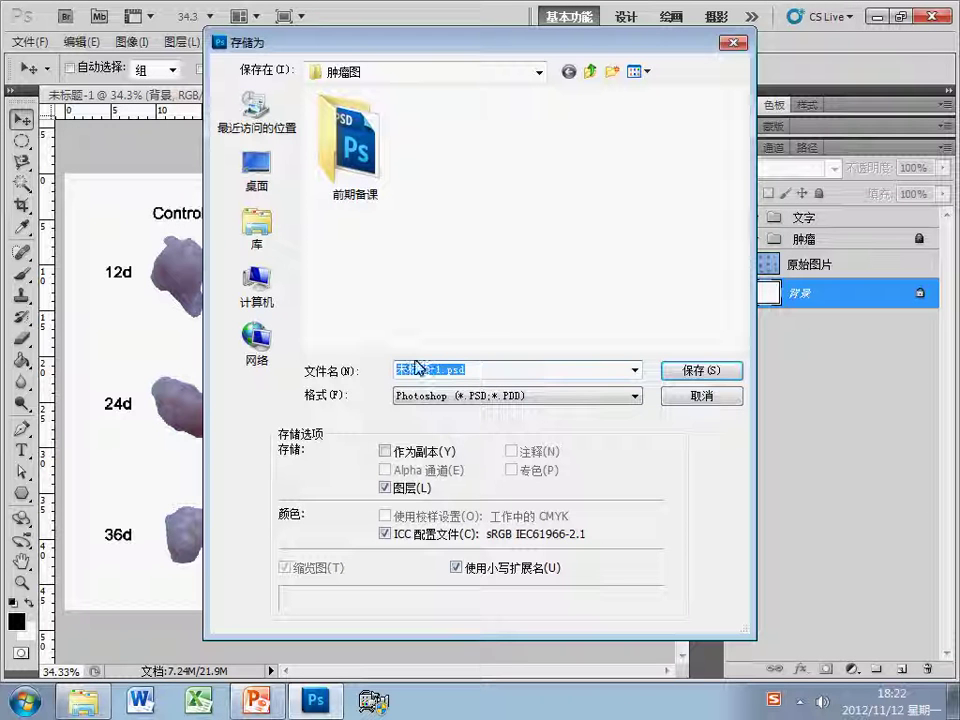
type("zho")
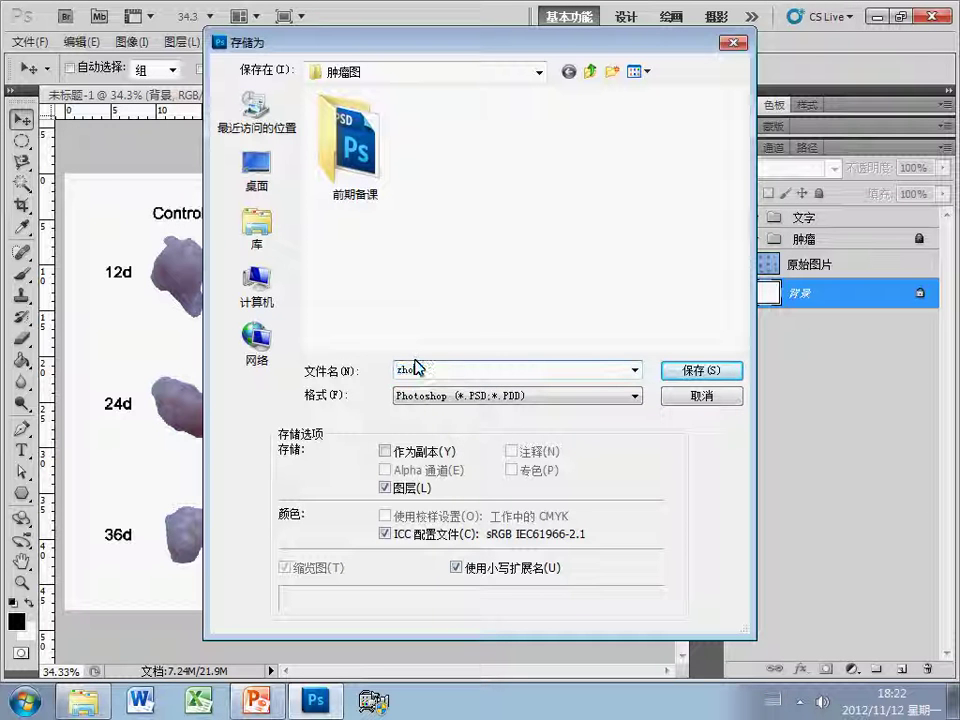
type("肿瘤组织")
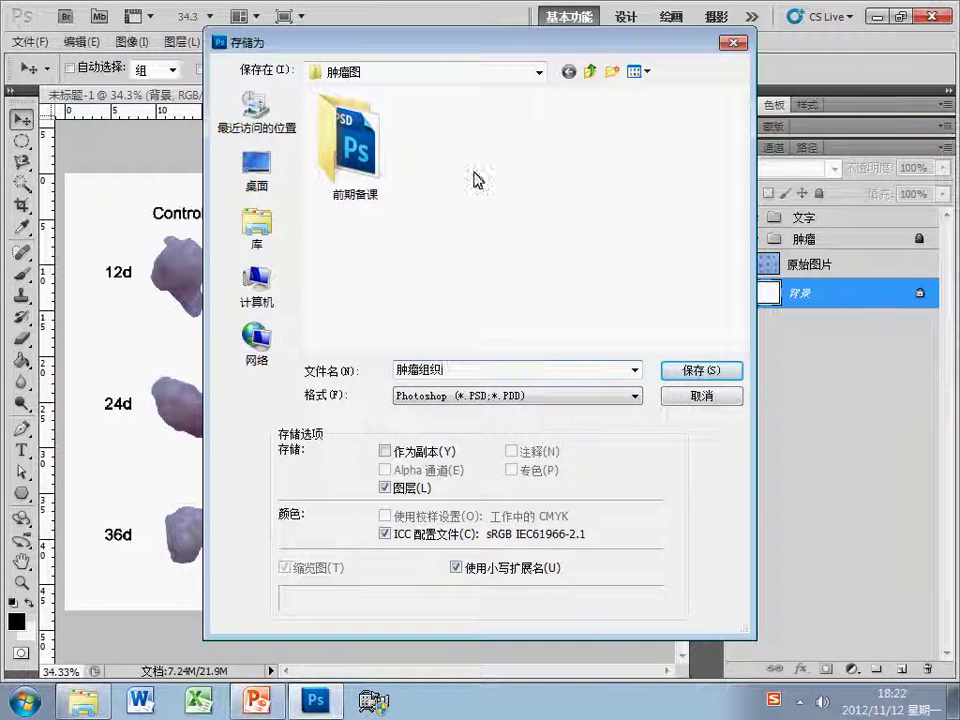
left_click(683, 370)
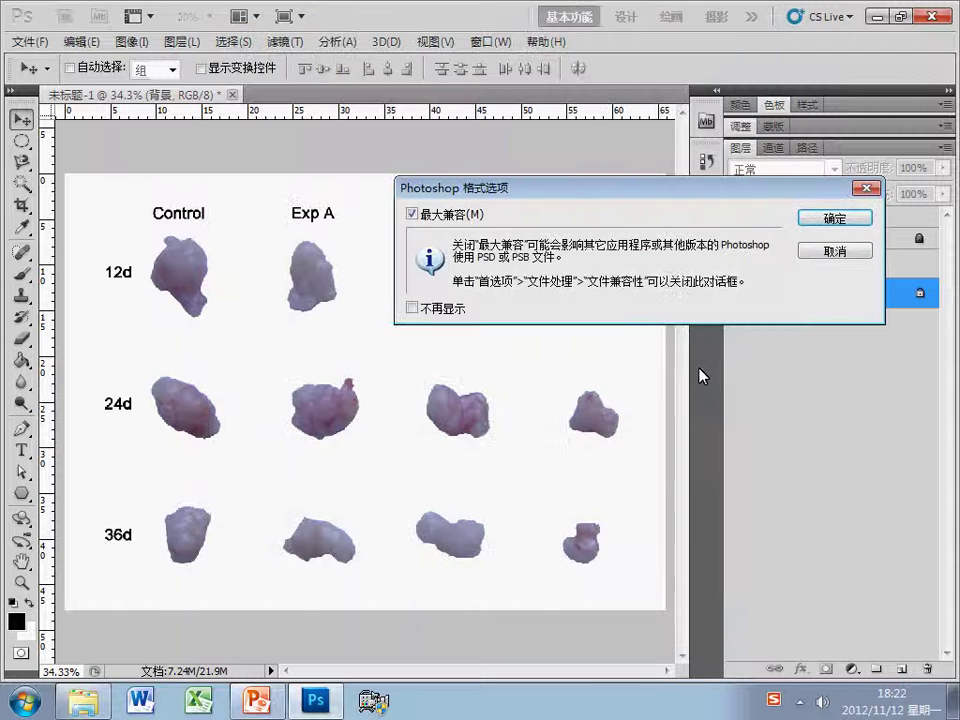
left_click(831, 216)
Switch to File Explorer, check the 肿瘤图 folder for the saved 肿瘤组织 PSD, and return to Photoshop.
key("alt+Tab")
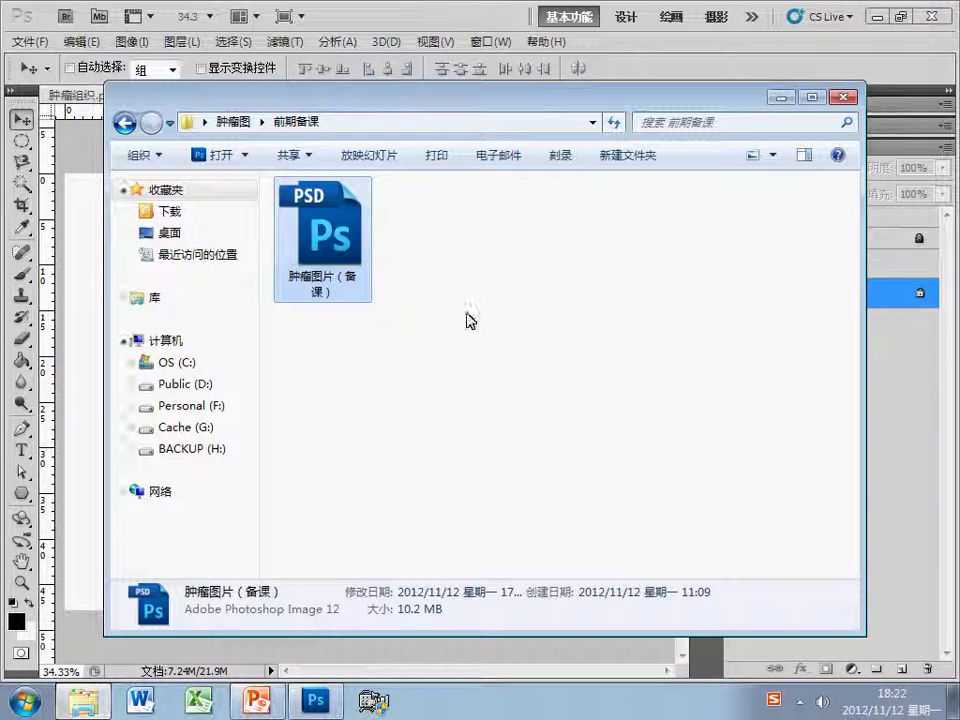
left_click(224, 121)
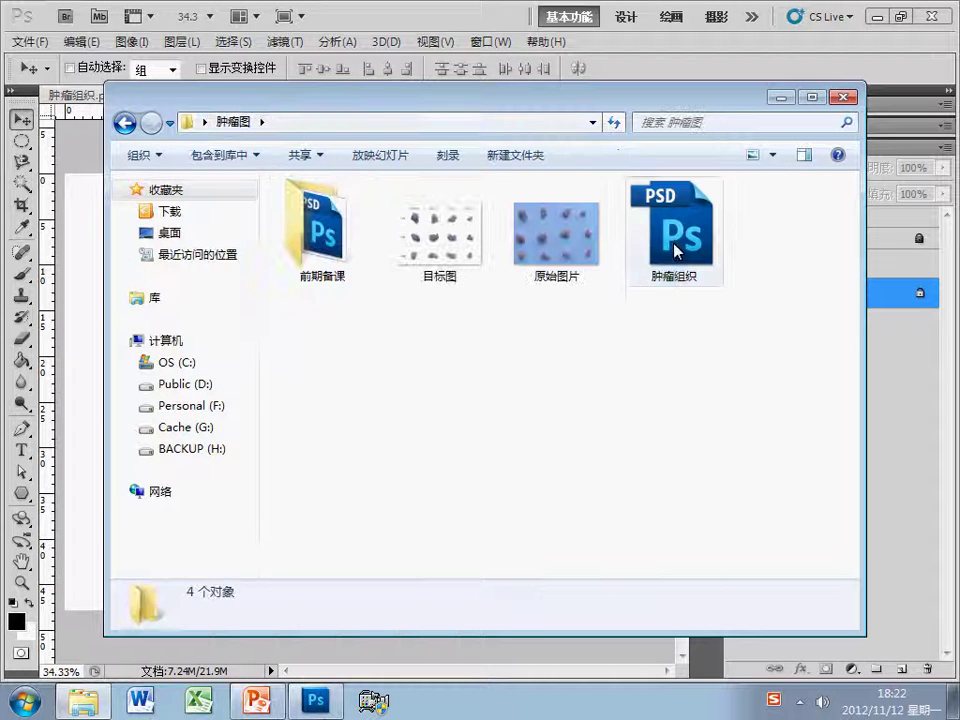
left_click(676, 260)
left_click(735, 332)
left_click(676, 262)
left_click(615, 215)
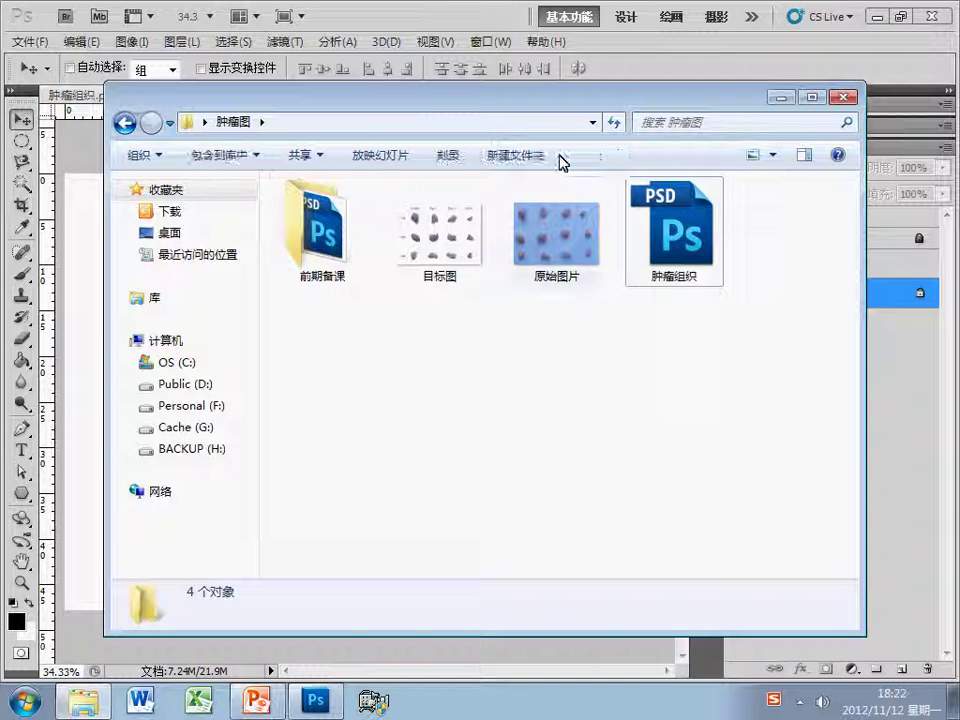
left_click(440, 8)
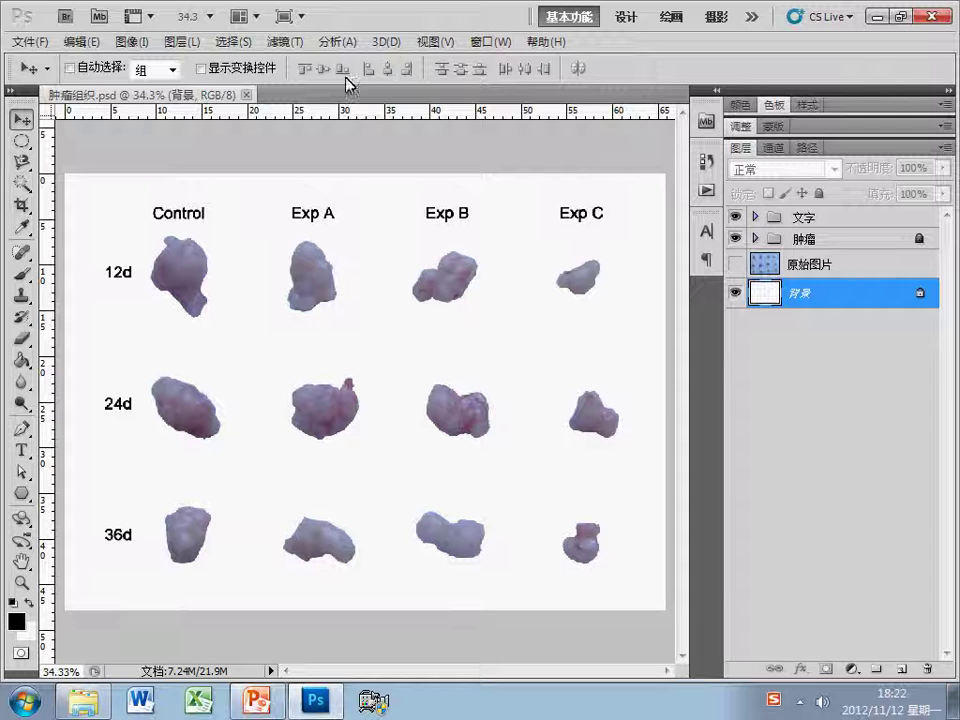
Save a TIFF copy named 肿瘤组织.tif with LZW compression and layers discarded, and close the document.
left_click(42, 43)
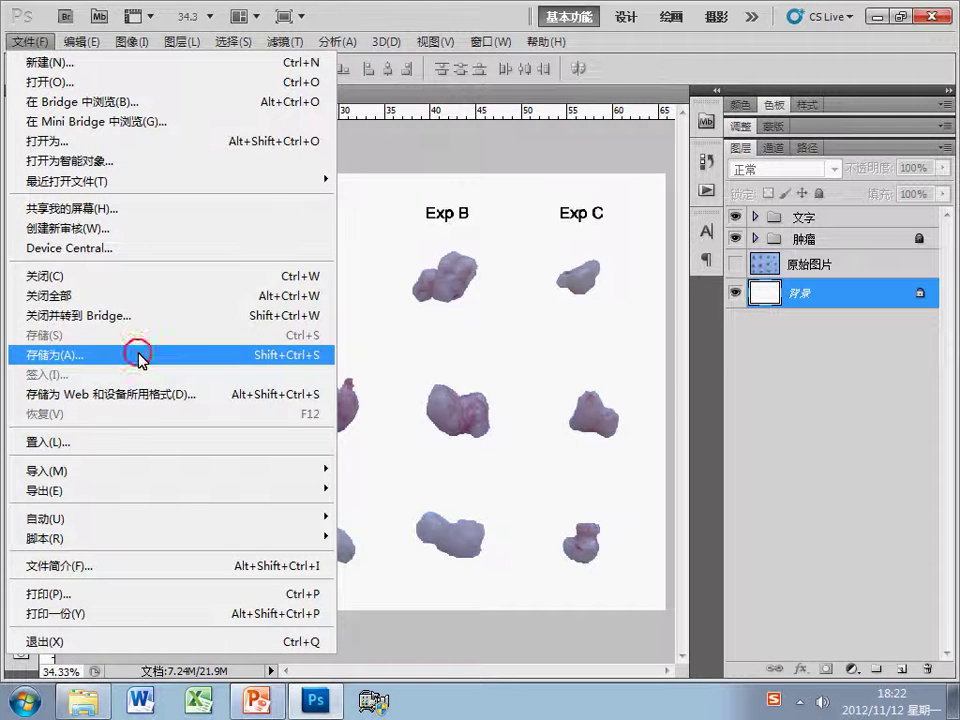
left_click(140, 356)
left_click(516, 396)
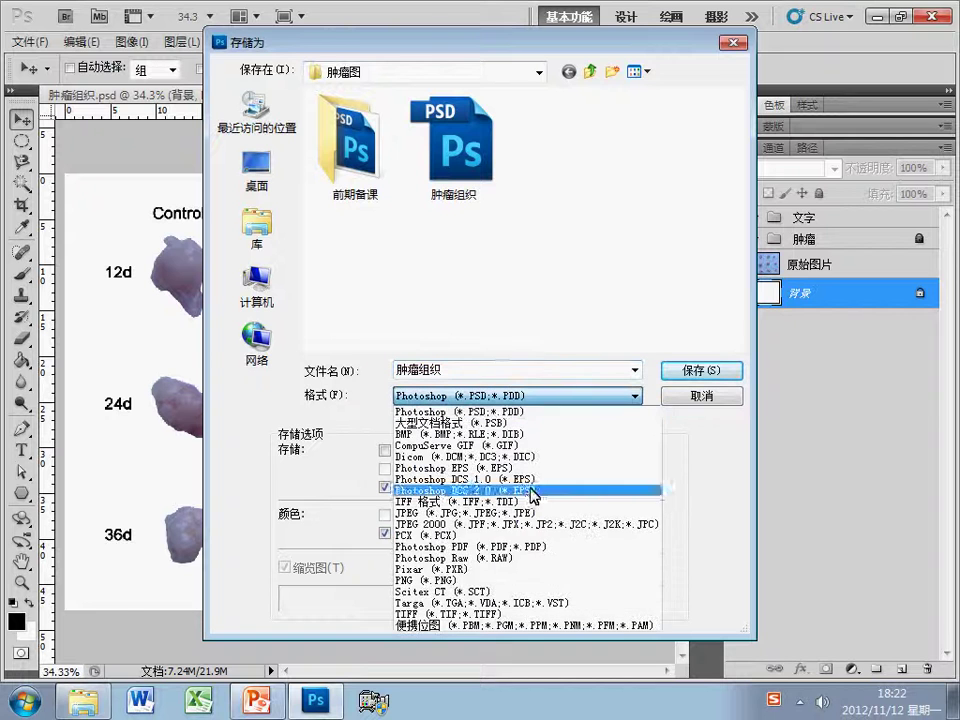
left_click(511, 614)
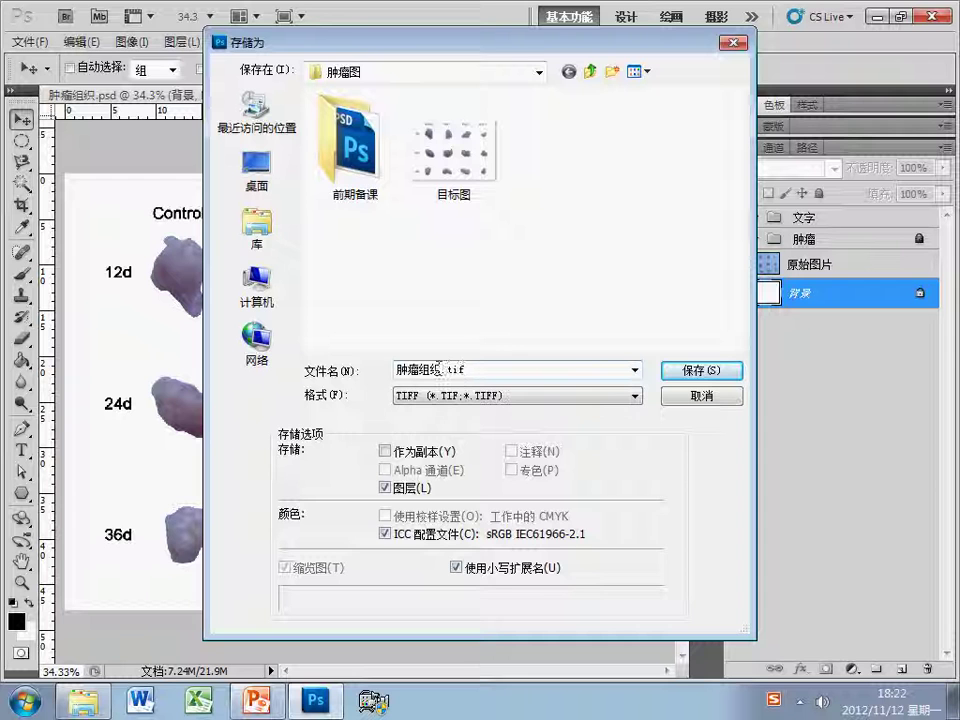
left_click(686, 375)
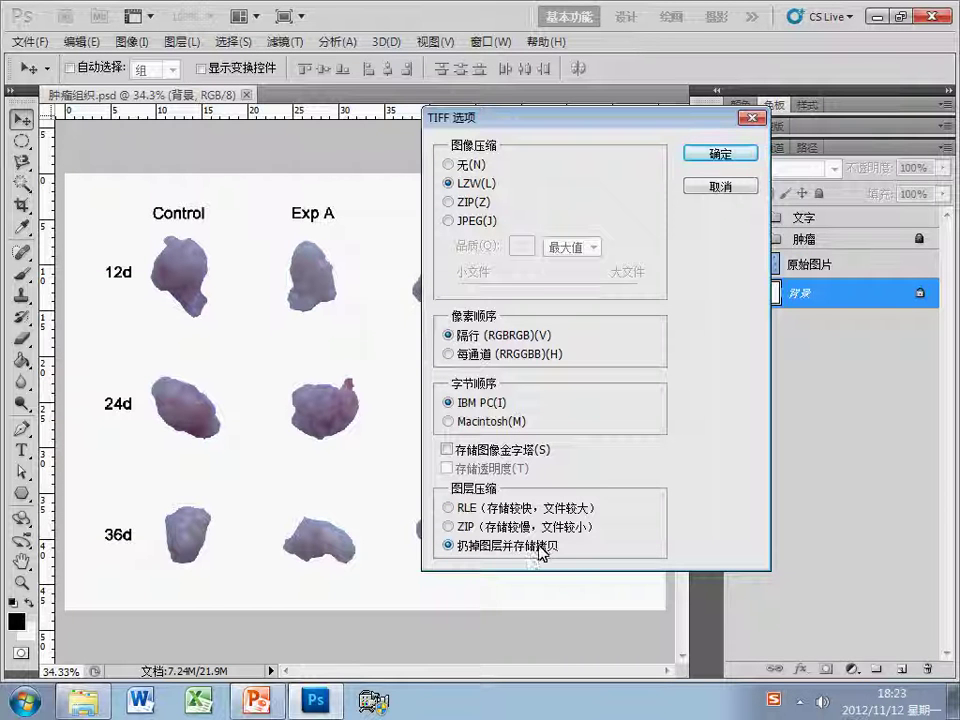
left_click(738, 157)
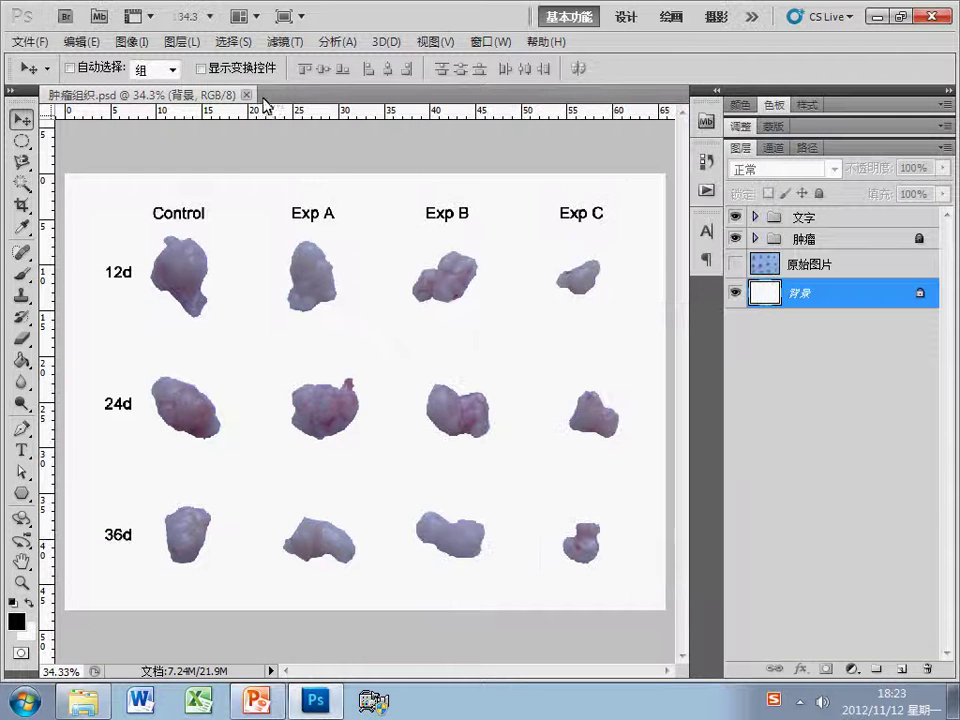
left_click(247, 95)
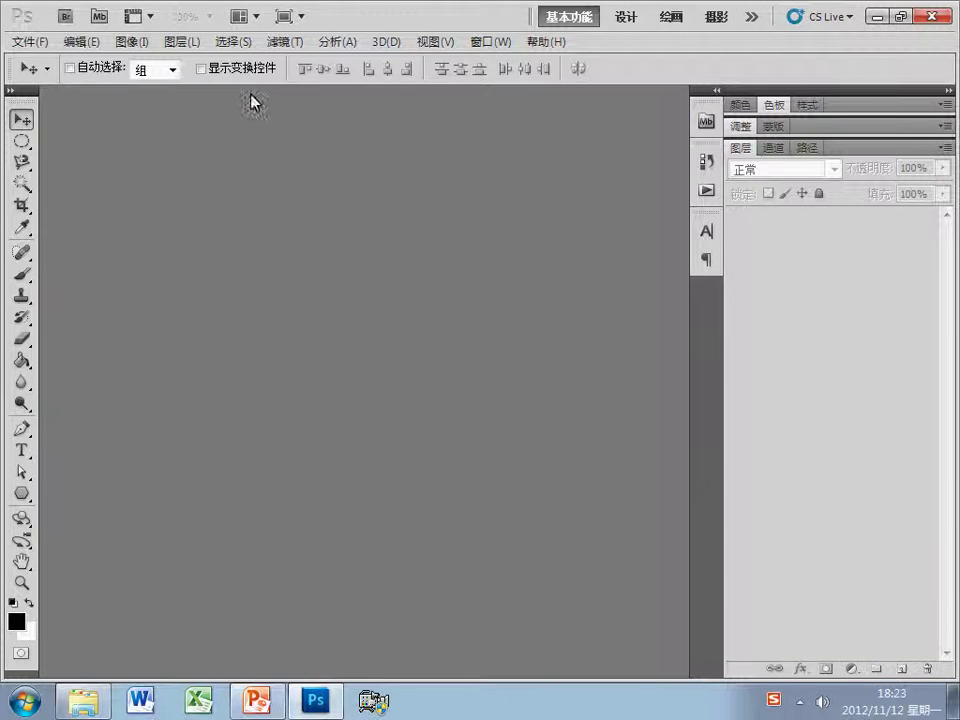
View the 肿瘤组织 TIFF from the 肿瘤图 folder in the image viewer, and compare it with the 目标图 image.
left_click(877, 16)
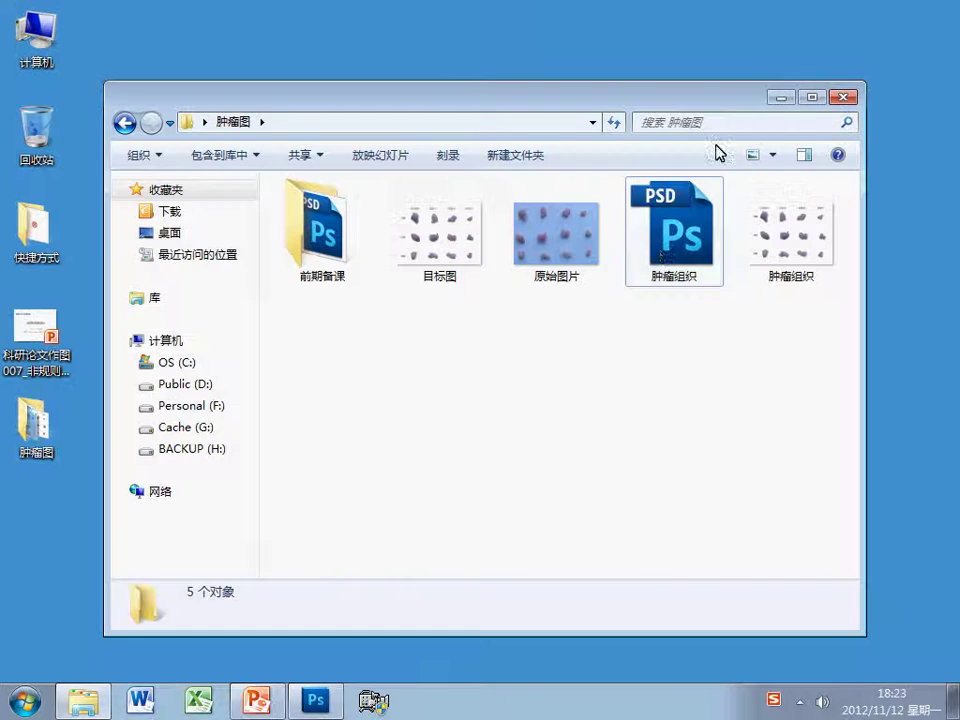
left_click(801, 266)
left_click(789, 339)
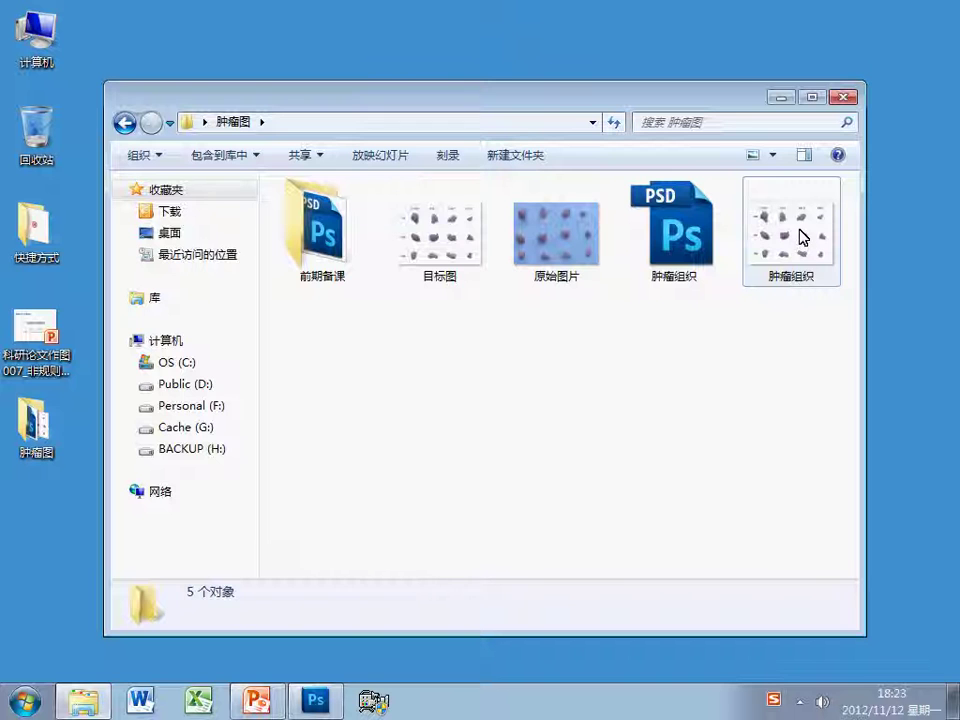
double_click(801, 237)
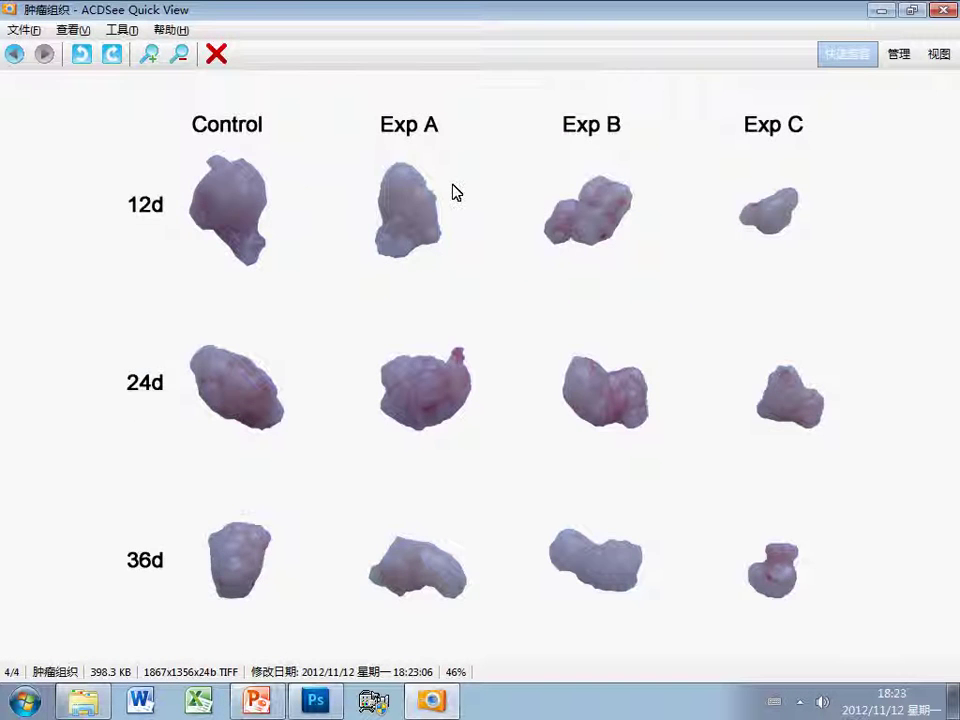
scroll(452, 191, "down", 1)
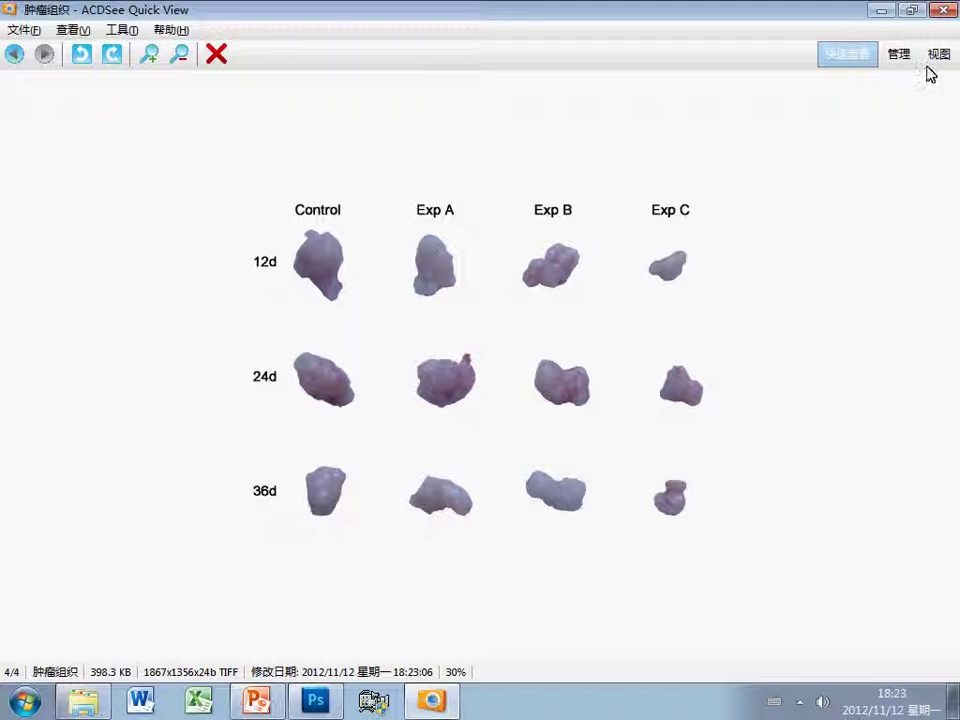
left_click(943, 11)
double_click(446, 246)
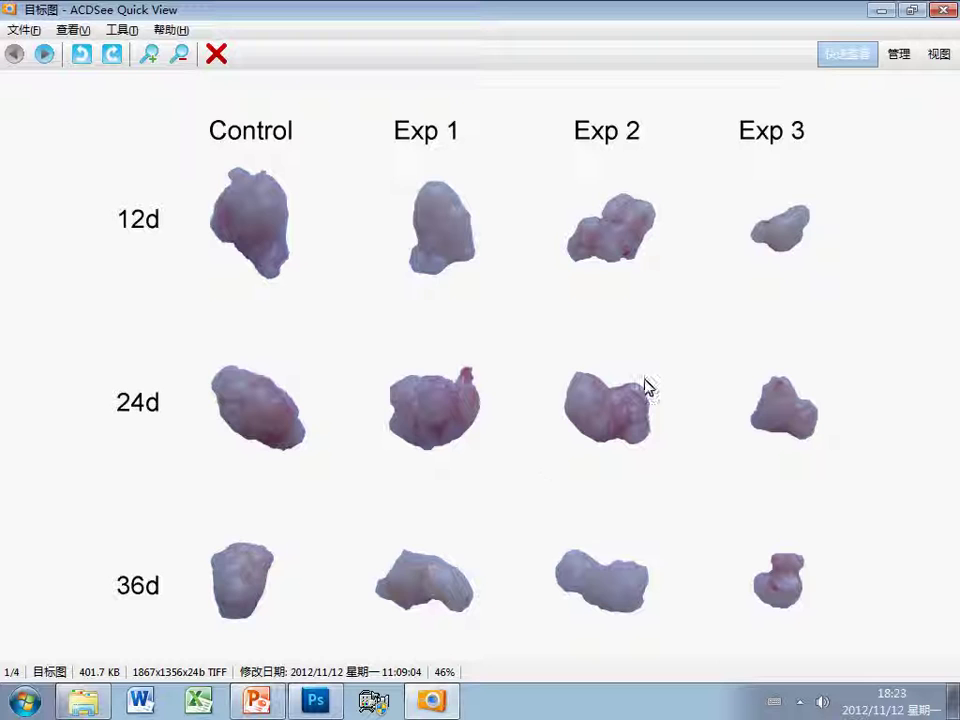
left_click(943, 11)
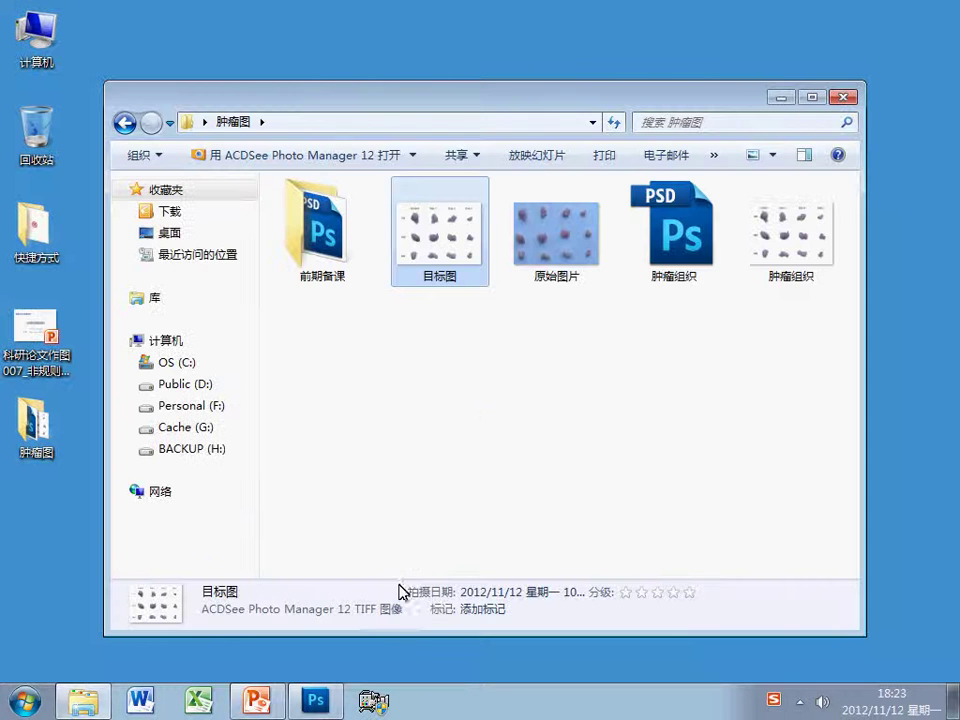
Switch to PowerPoint and start the slide show from slide 6.
left_click(260, 700)
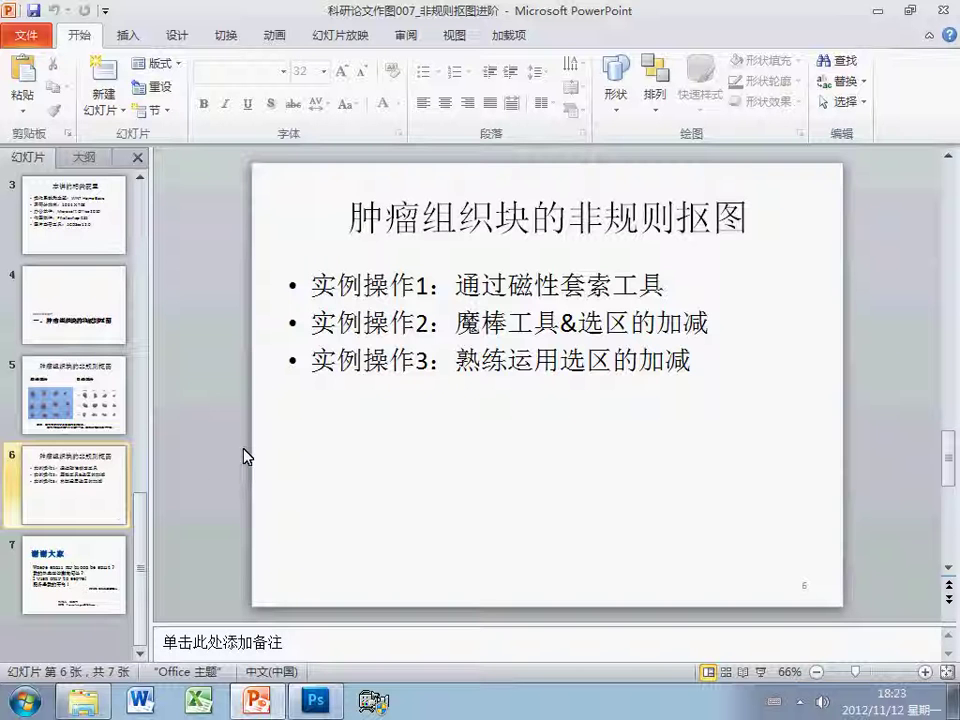
key("shift+F5")
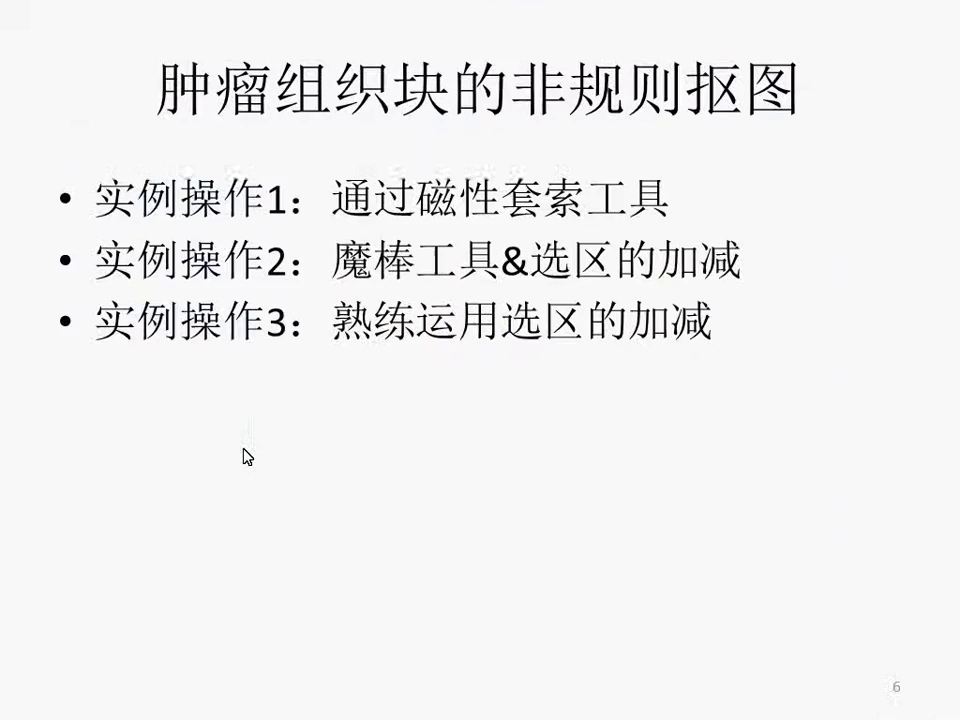